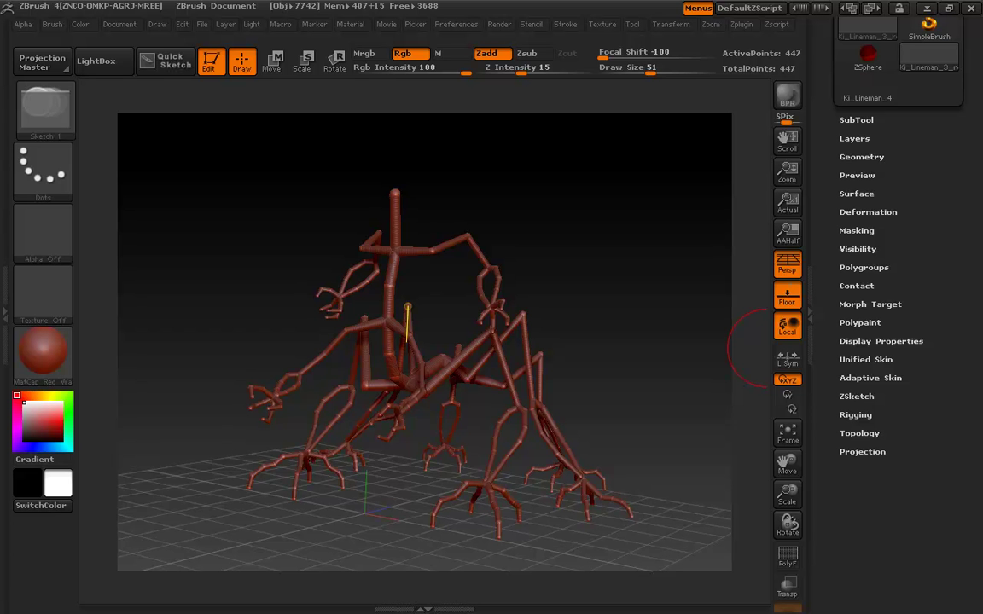
# Examine the multi-limbed ZSphere armature from several angles and preview the Ki_Lineman_3_reposed and Ki_Lineman_4 tools
pyautogui.moveTo(596, 295); pyautogui.dragTo(643, 296)
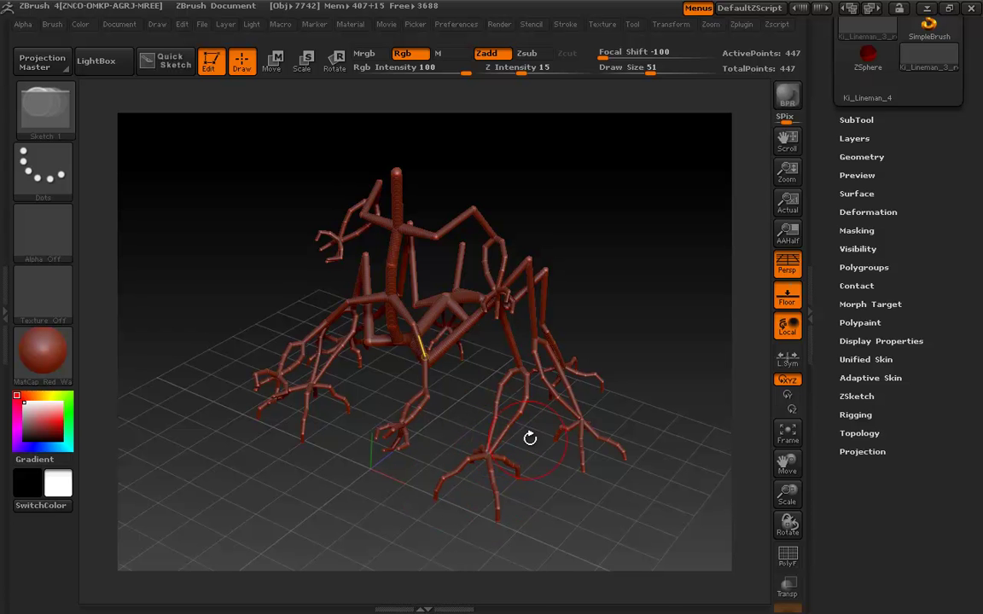
pyautogui.moveTo(687, 391); pyautogui.dragTo(614, 388)
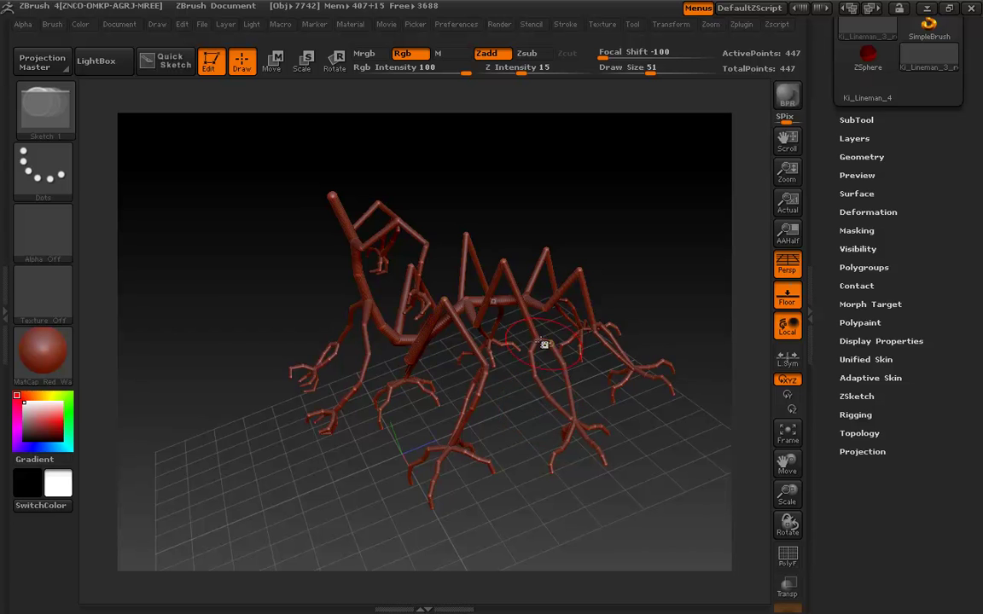
pyautogui.moveTo(344, 481); pyautogui.dragTo(514, 346)
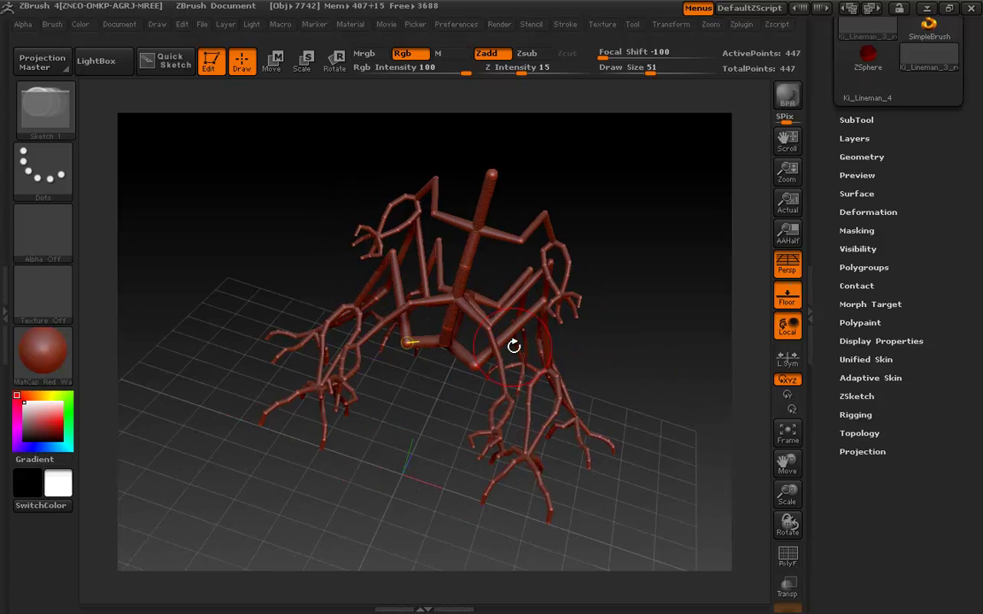
pyautogui.moveTo(616, 326); pyautogui.dragTo(751, 181)
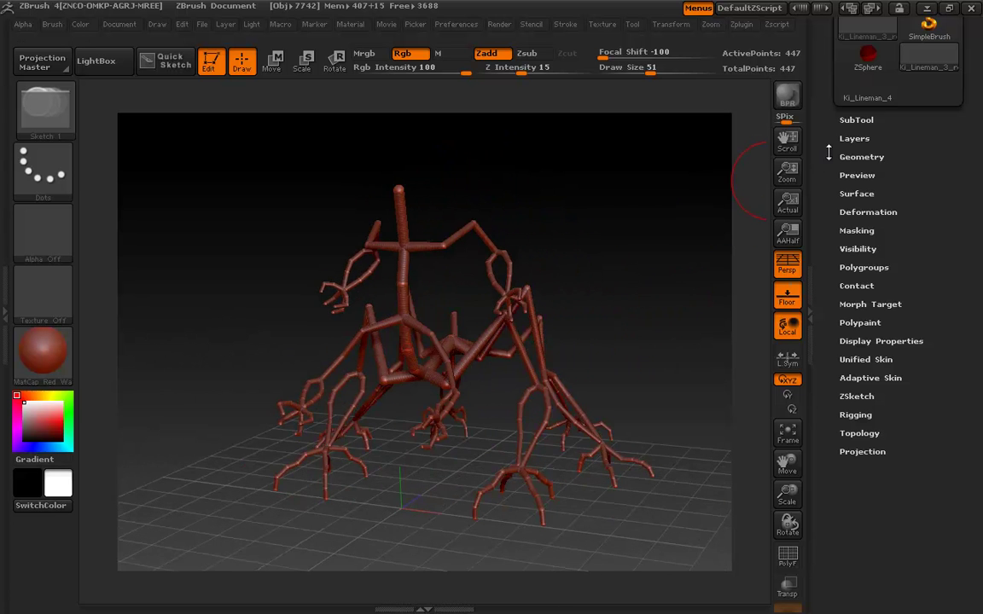
pyautogui.moveTo(828, 153); pyautogui.dragTo(825, 275)
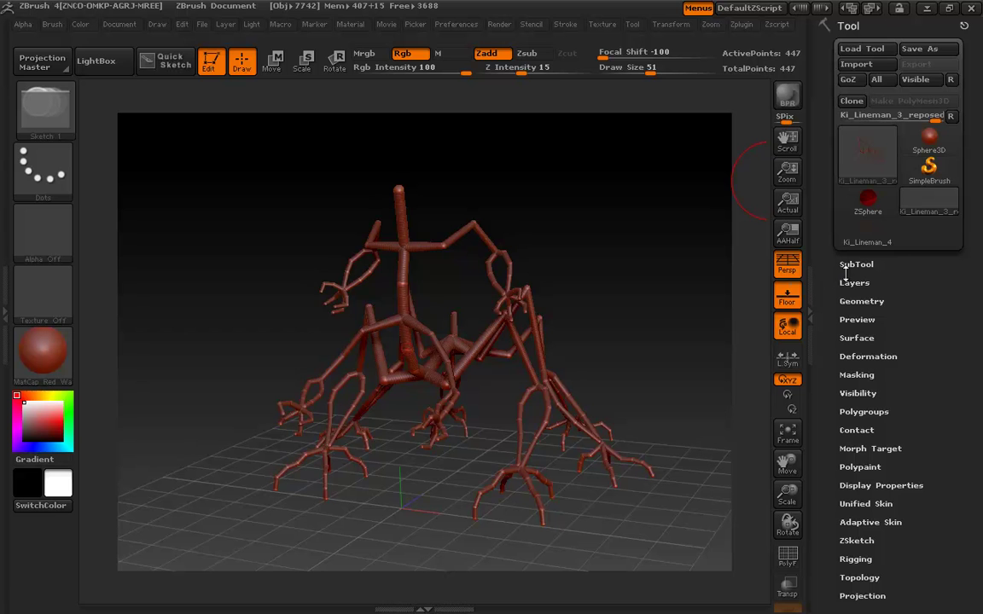
pyautogui.click(870, 154)
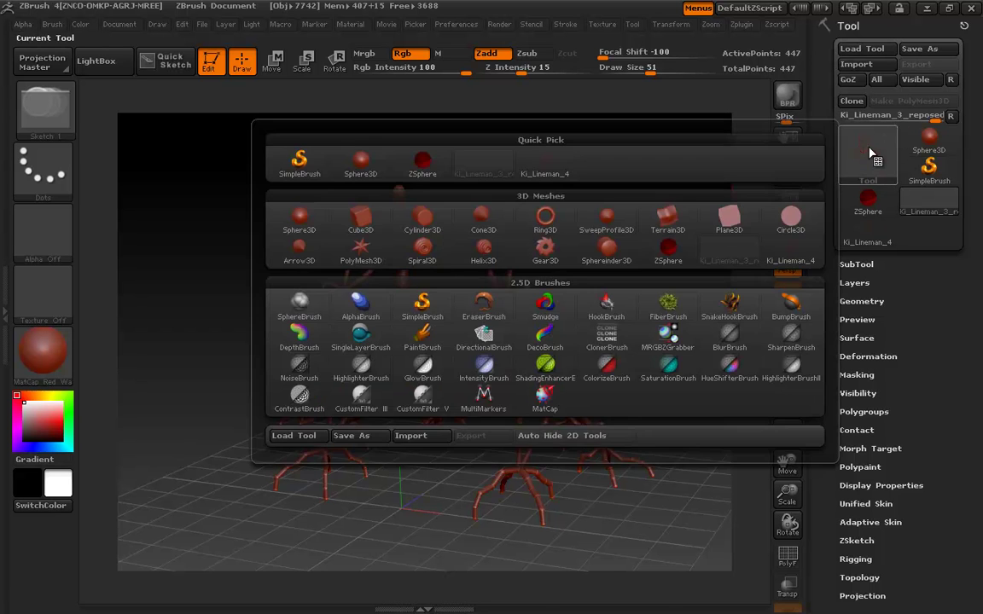
pyautogui.click(875, 153)
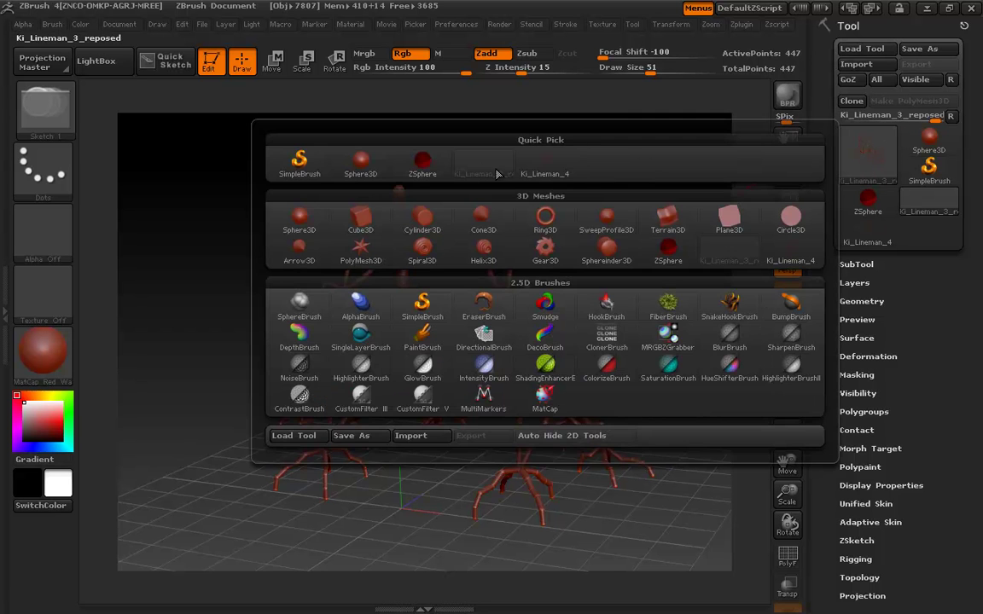
pyautogui.moveTo(498, 174)
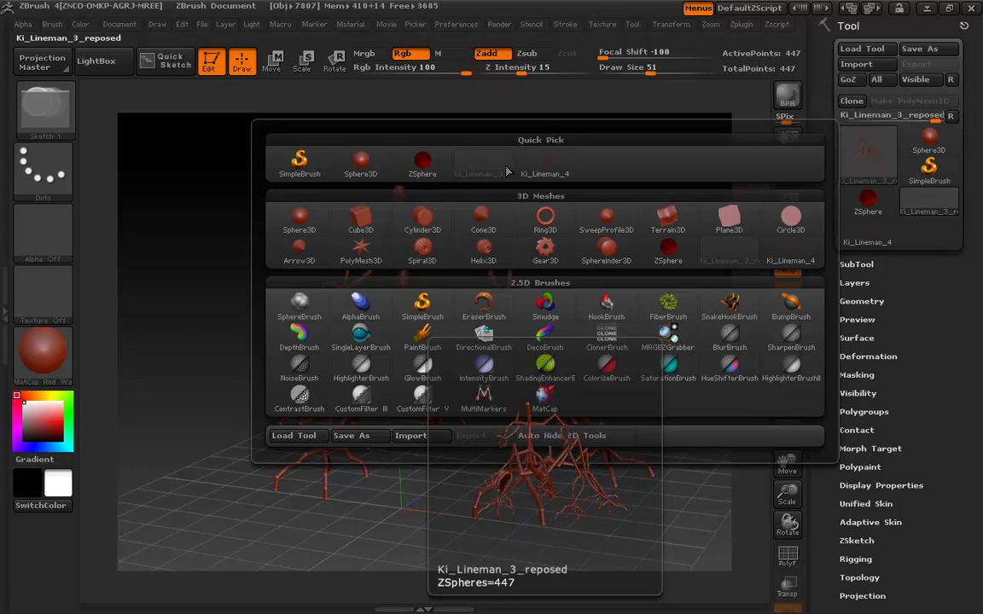
pyautogui.moveTo(536, 171)
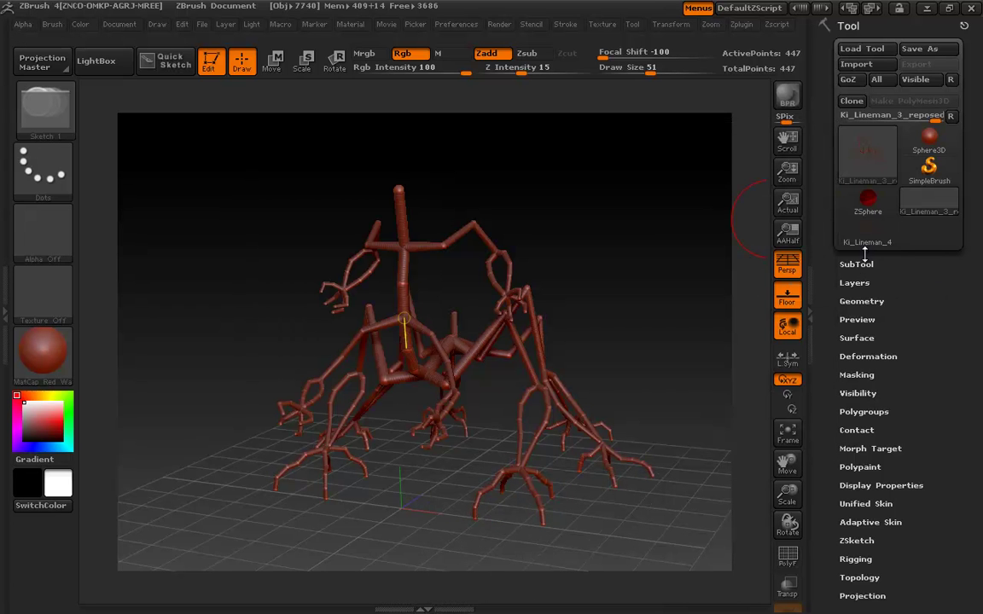
# Insert the Ki_Lineman_4 armature as a subtool beneath Ki_Lineman_3_reposed
pyautogui.click(856, 265)
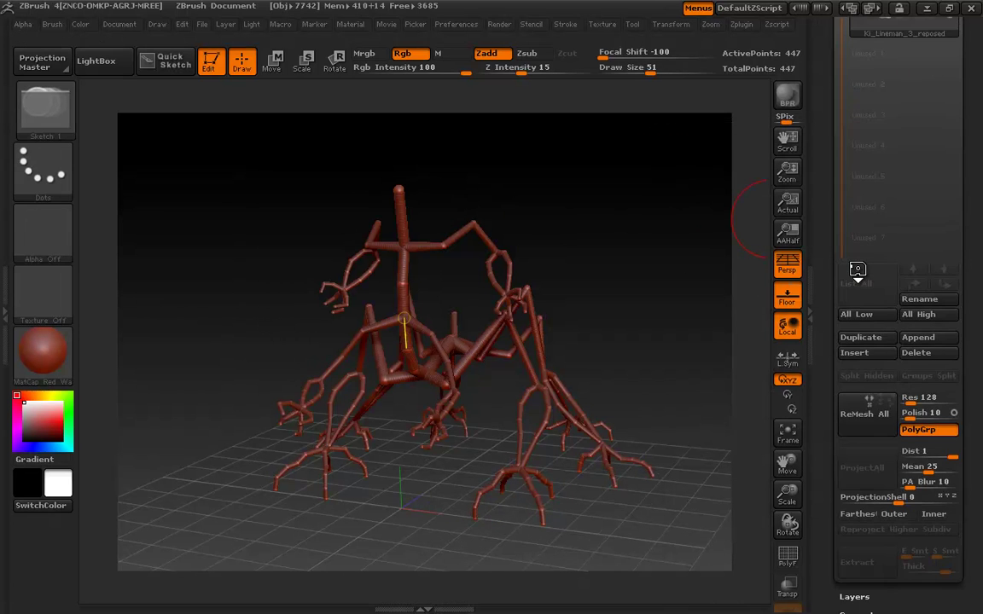
pyautogui.click(858, 353)
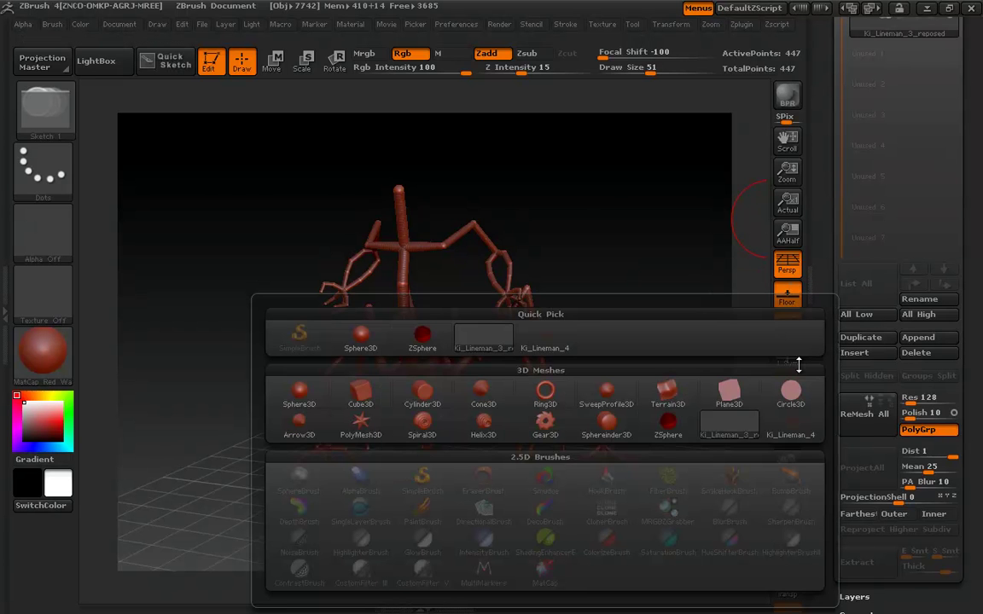
pyautogui.moveTo(540, 341)
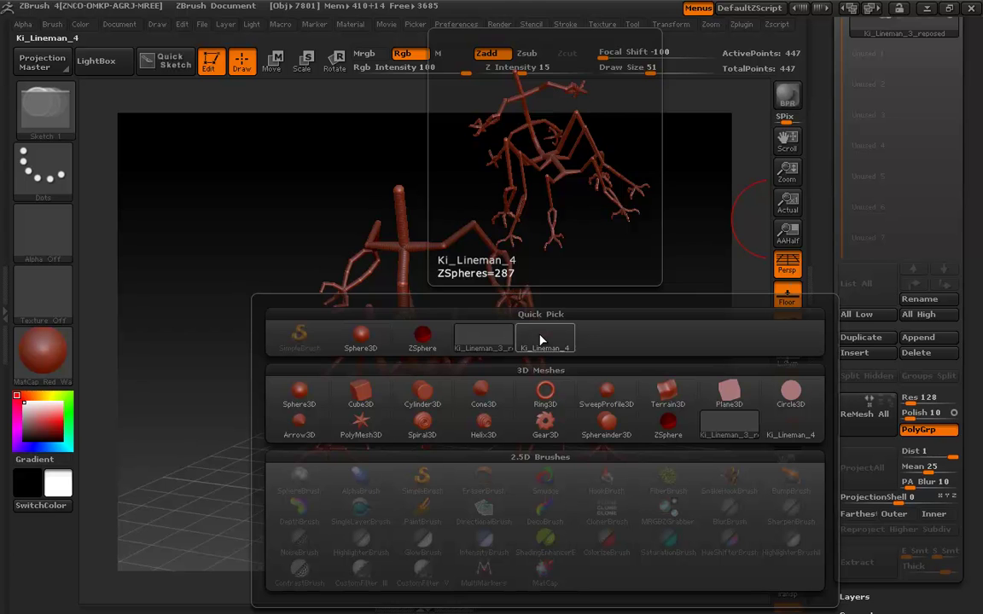
pyautogui.click(540, 340)
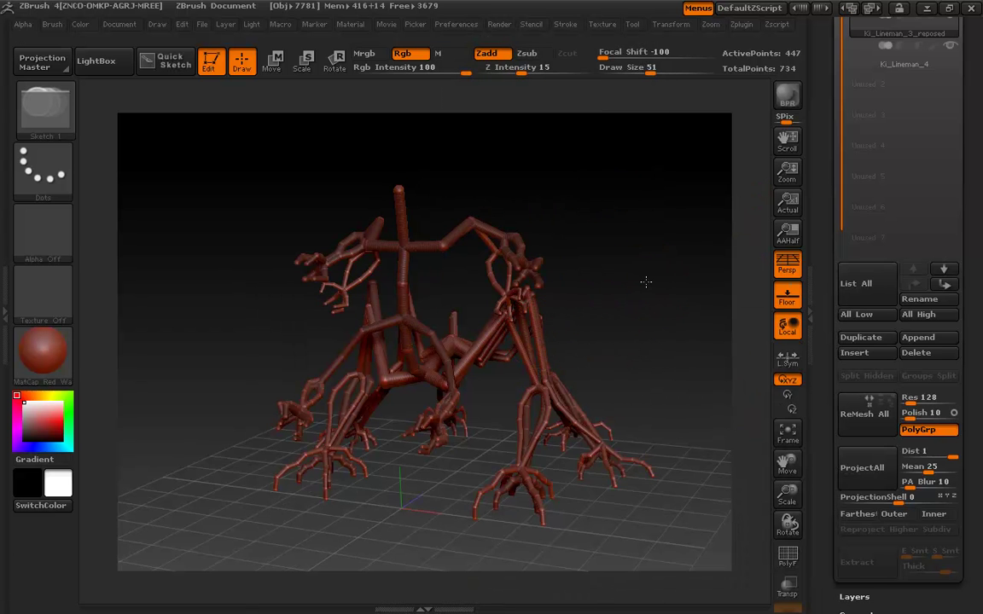
# Make Ki_Lineman_4 the active subtool and switch to Move mode with a draw size of 1
pyautogui.moveTo(648, 281); pyautogui.dragTo(687, 250)
pyautogui.moveTo(822, 165); pyautogui.dragTo(826, 261)
pyautogui.click(860, 261)
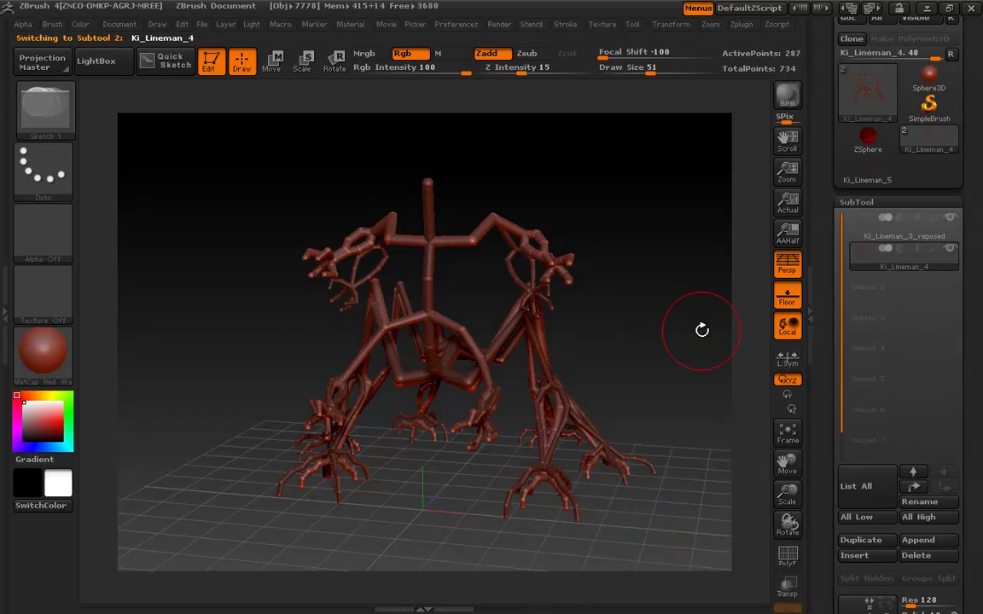
pyautogui.click(273, 63)
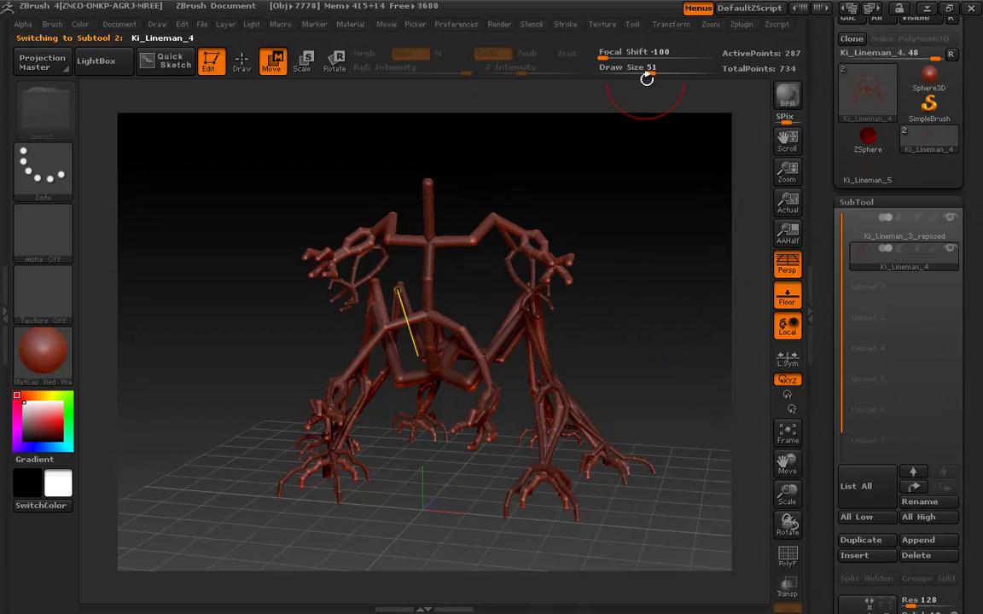
pyautogui.moveTo(646, 73); pyautogui.dragTo(617, 77)
# Try repositioning the Ki_Lineman_4 armature by its lower spine links, and undo the latest moves
pyautogui.moveTo(621, 285); pyautogui.dragTo(650, 261)
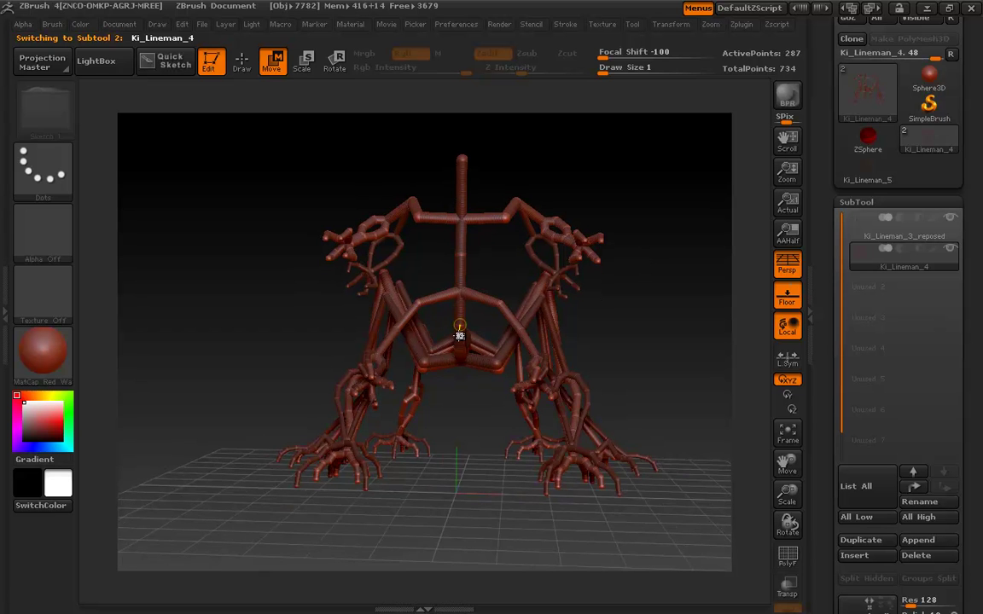
pyautogui.moveTo(459, 336); pyautogui.dragTo(465, 351)
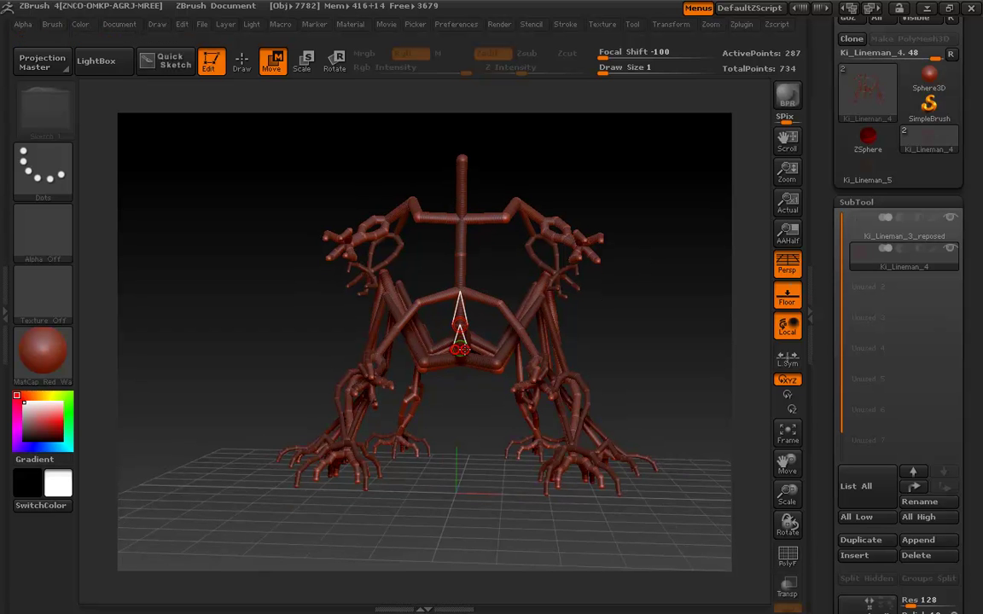
pyautogui.click(461, 346)
pyautogui.moveTo(491, 399); pyautogui.dragTo(471, 312)
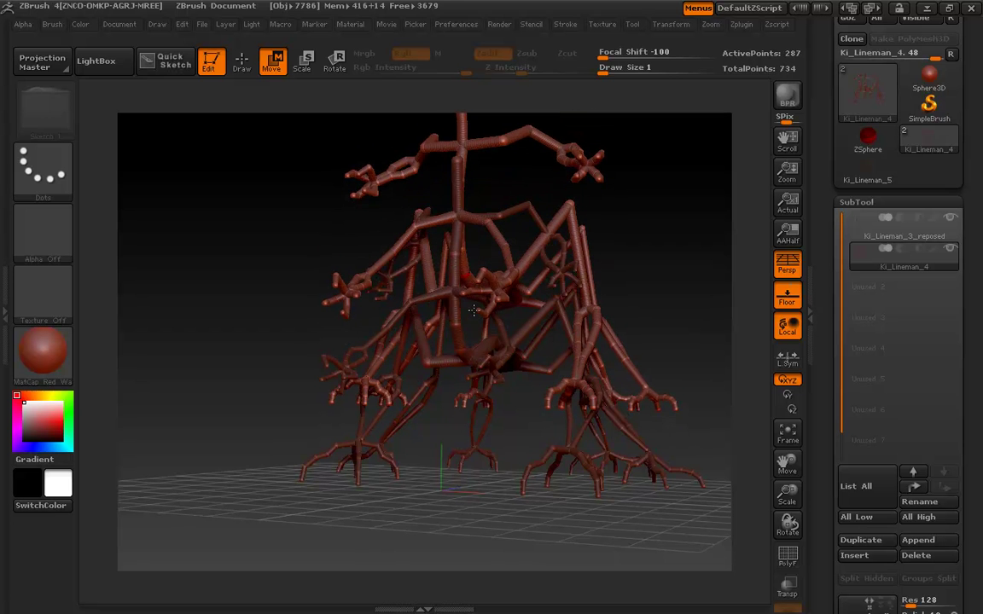
pyautogui.moveTo(468, 254); pyautogui.dragTo(466, 323)
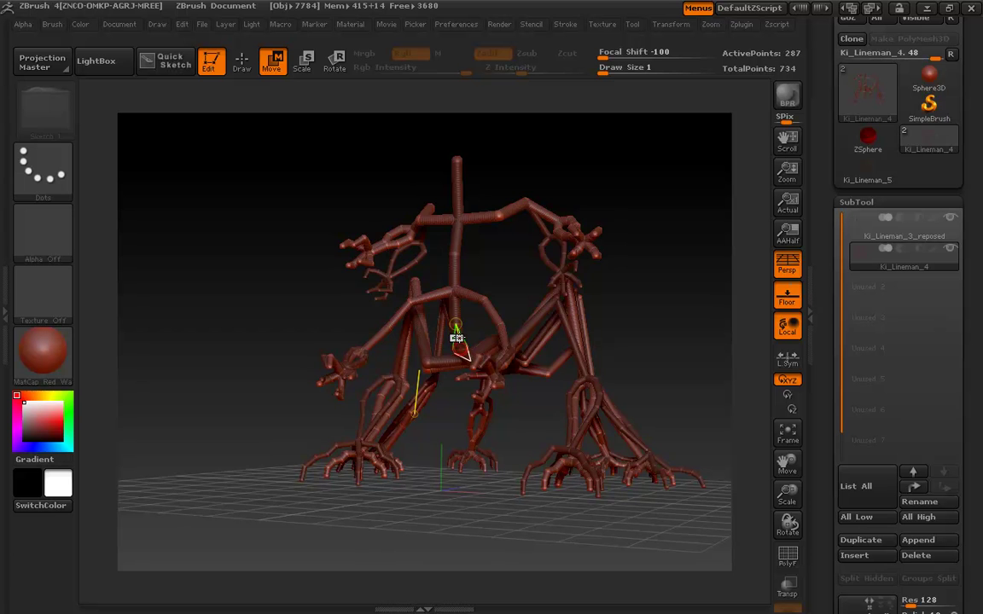
pyautogui.moveTo(457, 339); pyautogui.dragTo(551, 331)
pyautogui.hotkey('ctrl', 'z')
pyautogui.hotkey('ctrl', 'z')
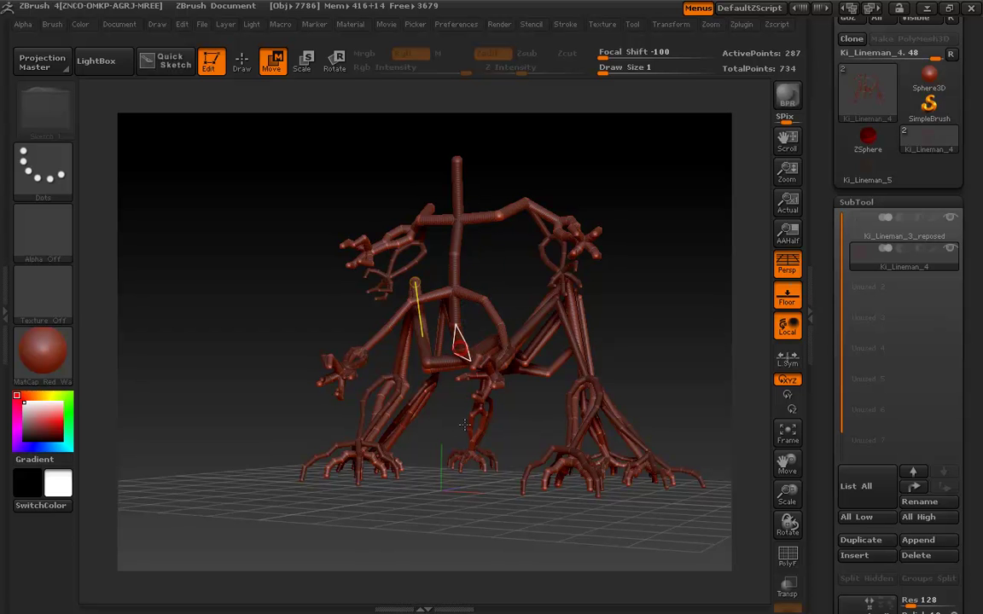
pyautogui.hotkey('ctrl', 'z')
# Move the Ki_Lineman_4 armature clear of the reposed one for comparison and make Ki_Lineman_3_reposed the active subtool
pyautogui.moveTo(607, 331); pyautogui.dragTo(54, 343)
pyautogui.moveTo(109, 320); pyautogui.dragTo(407, 295)
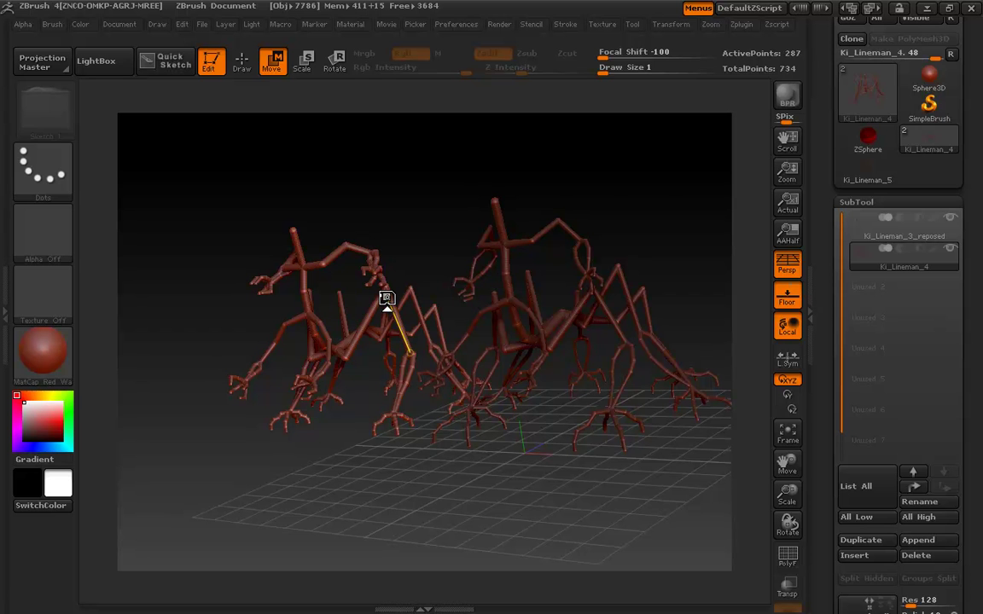
pyautogui.click(867, 227)
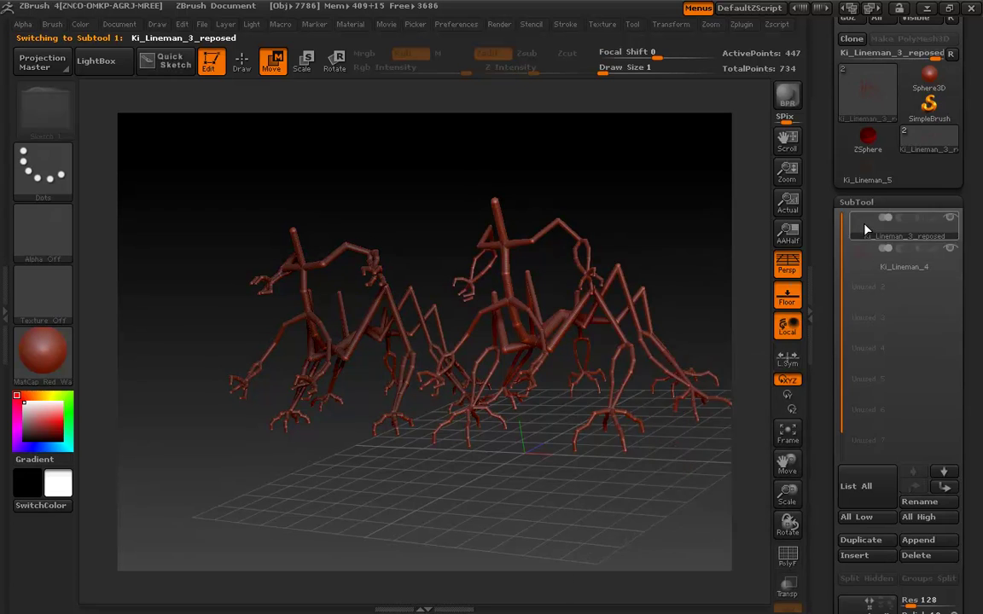
# Delete the Ki_Lineman_4 subtool
pyautogui.click(873, 257)
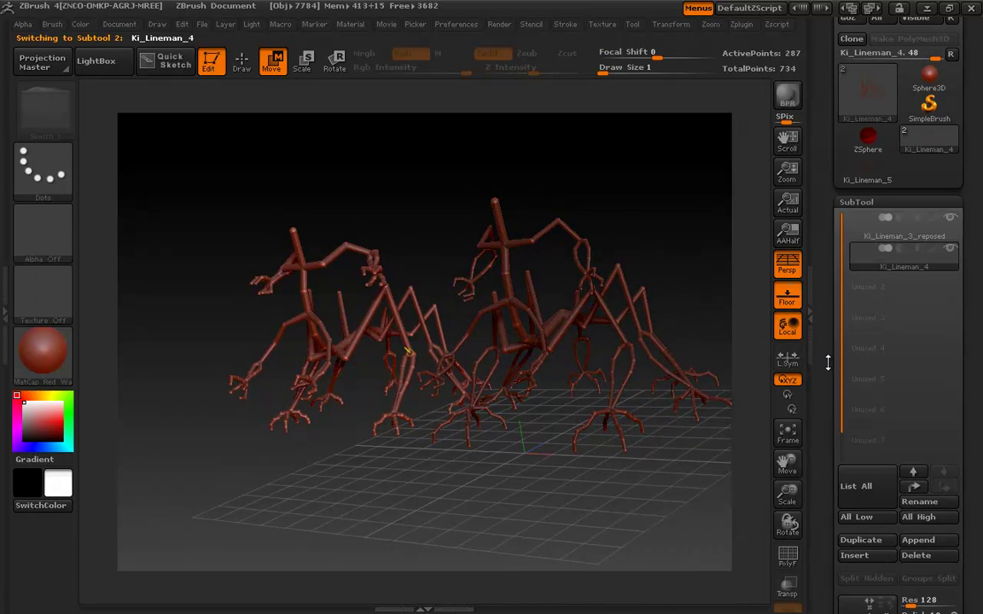
pyautogui.moveTo(828, 362); pyautogui.dragTo(825, 280)
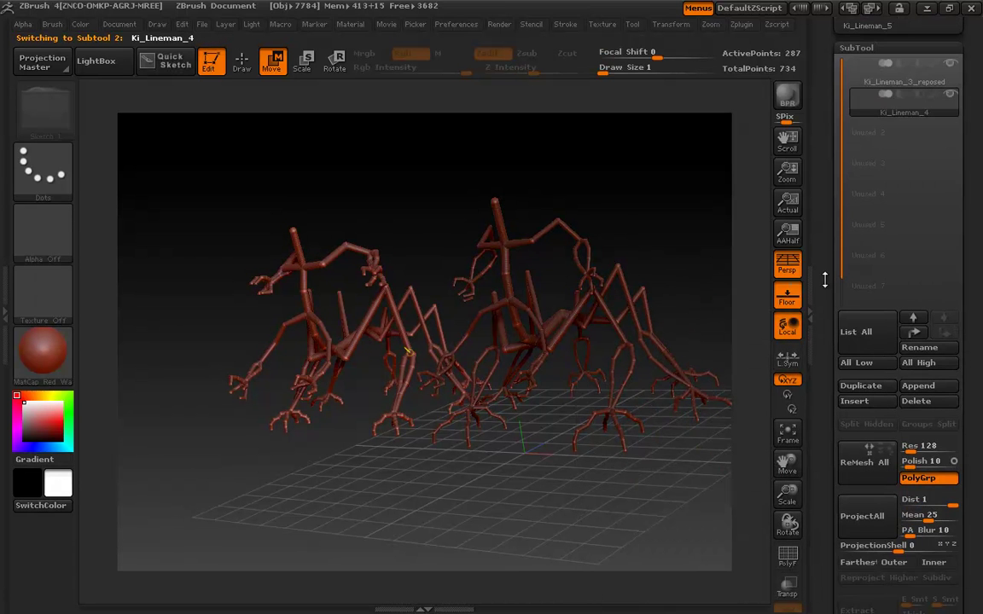
pyautogui.click(913, 404)
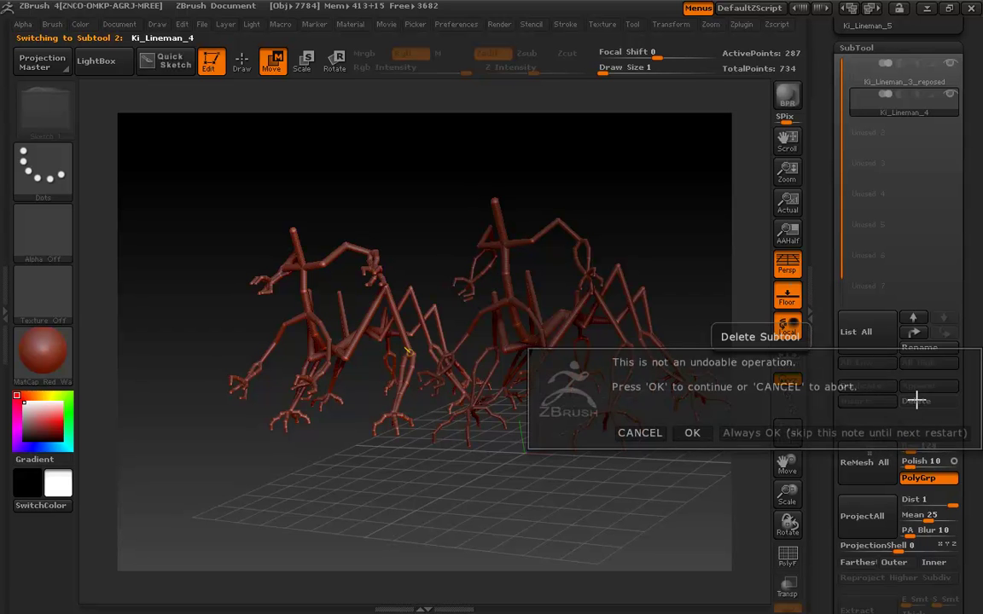
pyautogui.click(695, 433)
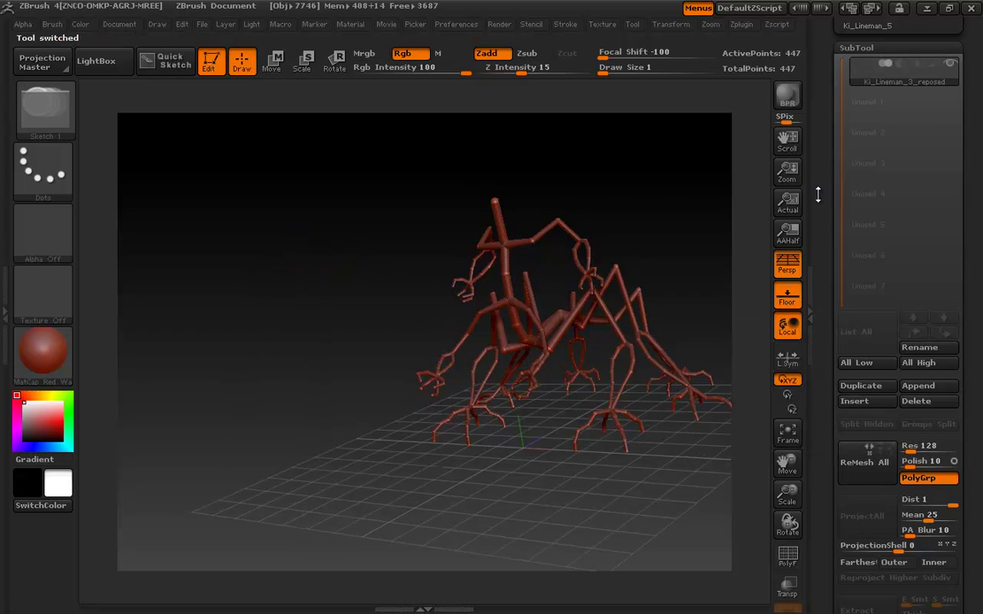
# Turn on EditSketch for the Ki_Lineman_3_reposed armature and set the draw size to 33
pyautogui.moveTo(623, 198); pyautogui.dragTo(456, 334)
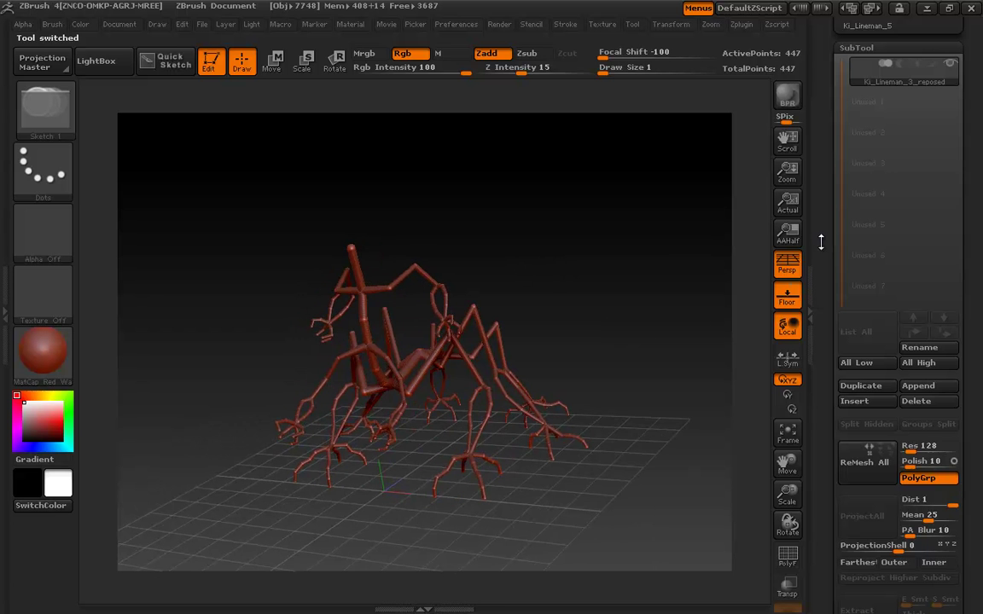
pyautogui.moveTo(821, 242); pyautogui.dragTo(826, 371)
pyautogui.click(862, 175)
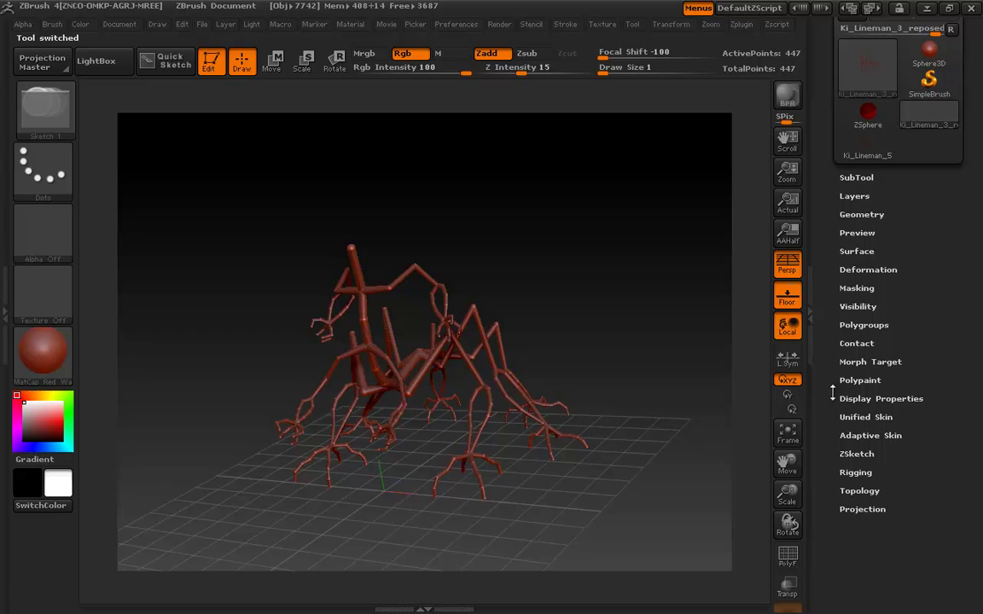
pyautogui.click(856, 454)
pyautogui.click(863, 470)
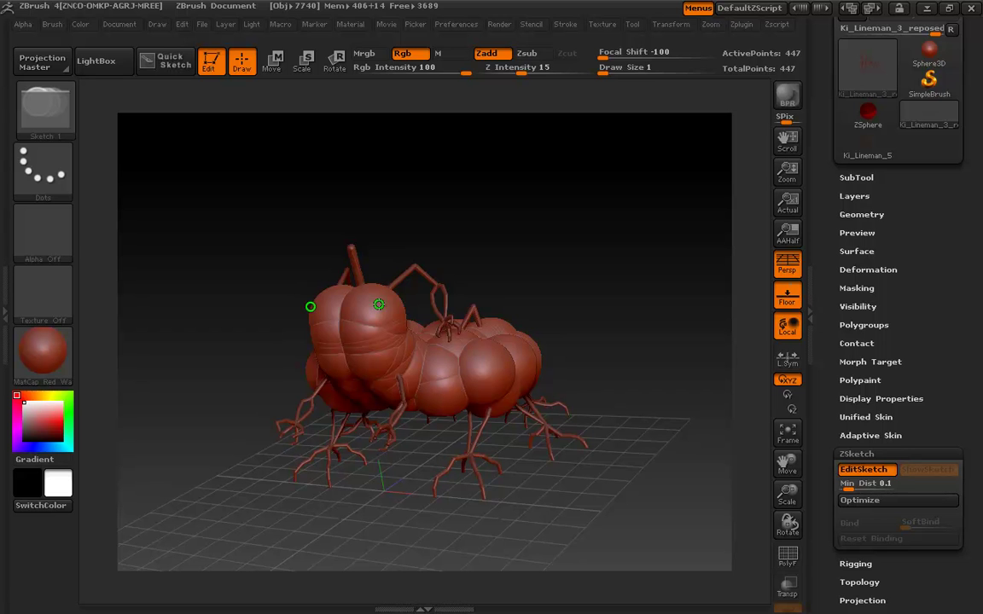
pyautogui.press('s')
pyautogui.moveTo(381, 306)
pyautogui.mouseDown()
pyautogui.moveTo(416, 309)
pyautogui.moveTo(378, 341)
pyautogui.moveTo(408, 363)
pyautogui.moveTo(466, 365)
pyautogui.moveTo(435, 334)
pyautogui.moveTo(448, 332)
pyautogui.moveTo(379, 325)
pyautogui.moveTo(483, 344)
pyautogui.mouseUp()
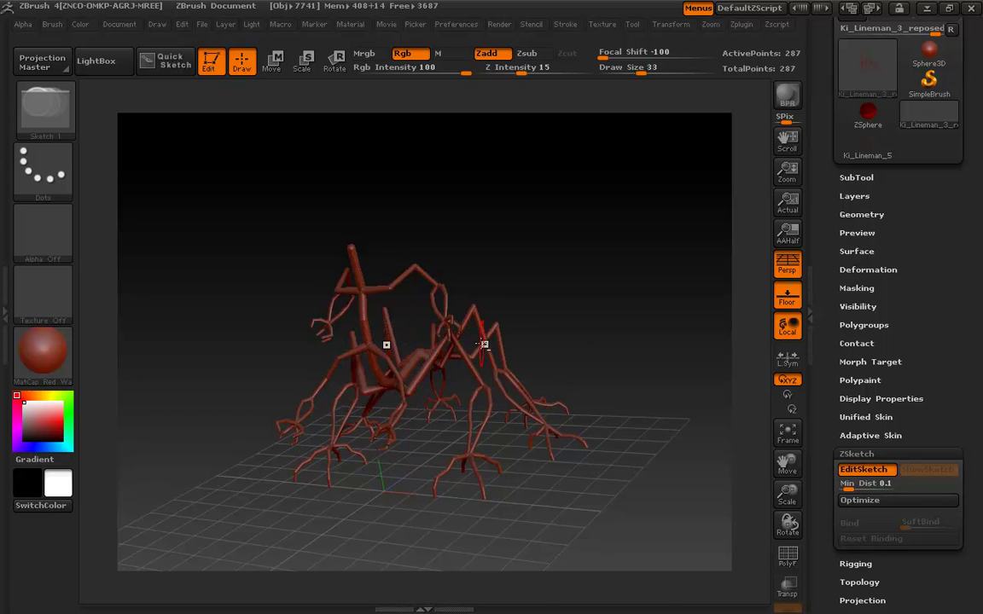
# Try sketching thick ZSketch volumes over the armature's head, torso and limbs, and undo the strokes
pyautogui.moveTo(534, 284); pyautogui.dragTo(603, 323)
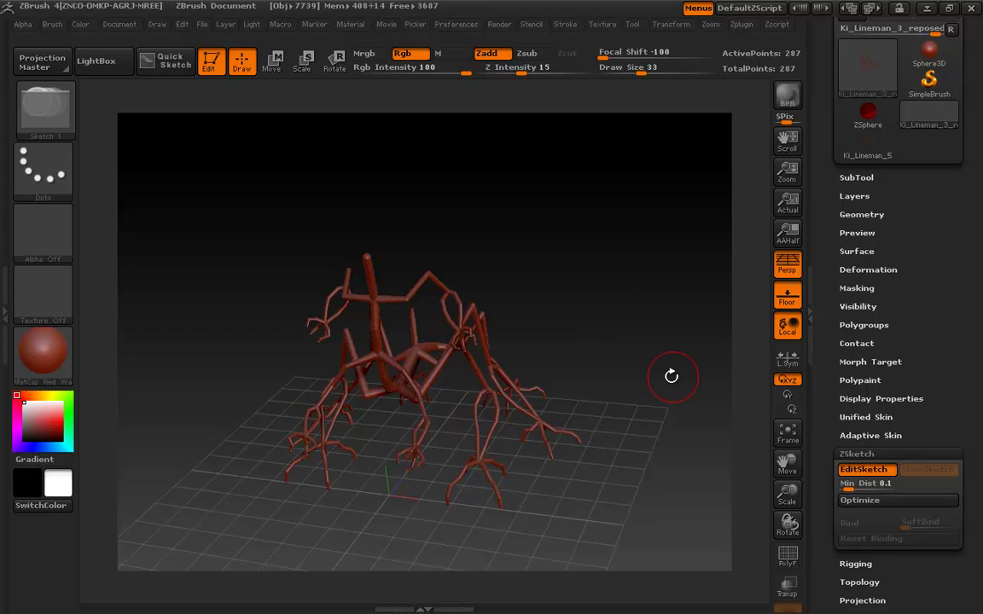
pyautogui.moveTo(588, 300); pyautogui.dragTo(483, 281)
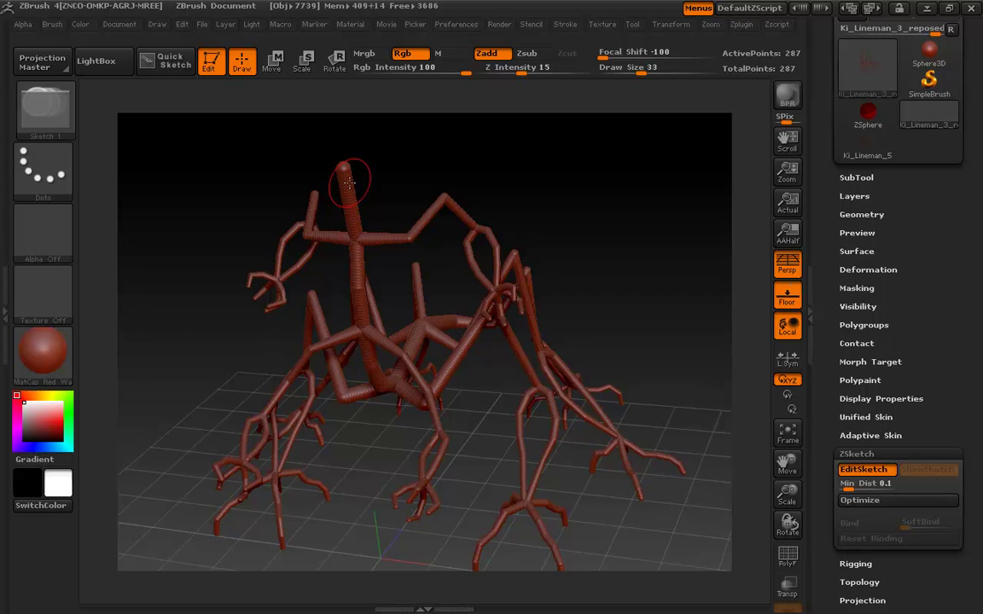
pyautogui.moveTo(348, 181)
pyautogui.mouseDown()
pyautogui.moveTo(355, 292)
pyautogui.moveTo(385, 367)
pyautogui.moveTo(410, 389)
pyautogui.moveTo(503, 259)
pyautogui.moveTo(560, 260)
pyautogui.mouseUp()
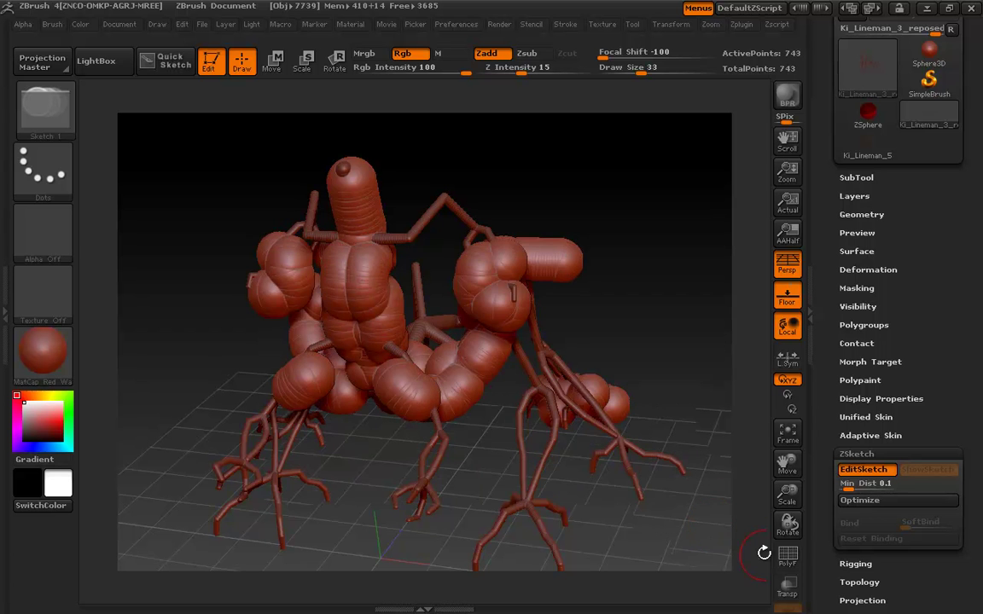
pyautogui.hotkey('ctrl', 'z')
# Sketch a rounded head and neck volume with ZSketch strokes around the top of the armature's spine
pyautogui.moveTo(622, 235)
pyautogui.mouseDown()
pyautogui.moveTo(565, 258)
pyautogui.moveTo(606, 252)
pyautogui.moveTo(489, 270)
pyautogui.moveTo(485, 305)
pyautogui.moveTo(595, 231)
pyautogui.moveTo(643, 232)
pyautogui.moveTo(630, 279)
pyautogui.moveTo(630, 219)
pyautogui.moveTo(549, 221)
pyautogui.moveTo(573, 202)
pyautogui.mouseUp()
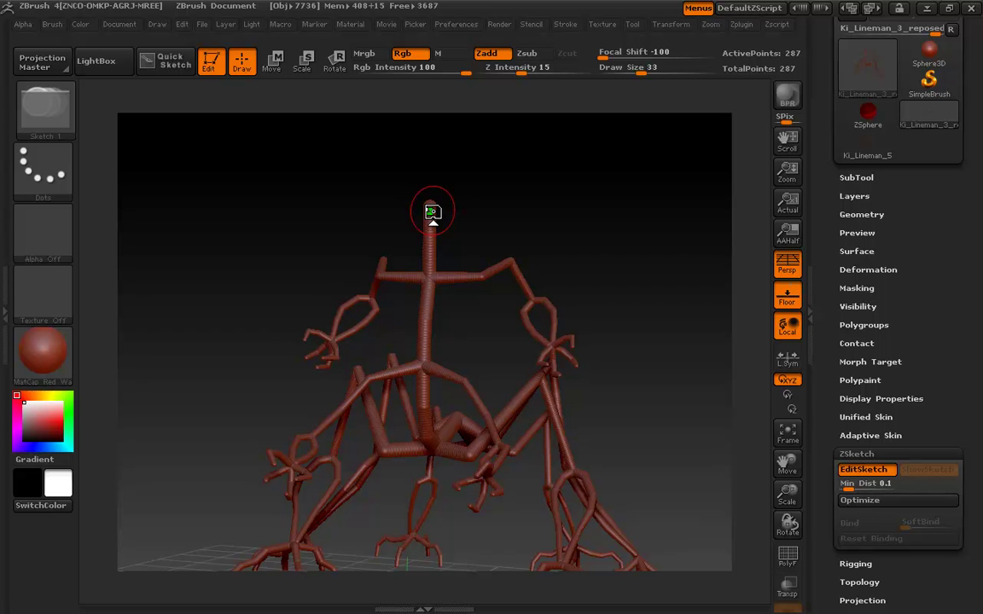
pyautogui.moveTo(463, 212)
pyautogui.mouseDown()
pyautogui.moveTo(449, 222)
pyautogui.moveTo(416, 212)
pyautogui.moveTo(420, 266)
pyautogui.mouseUp()
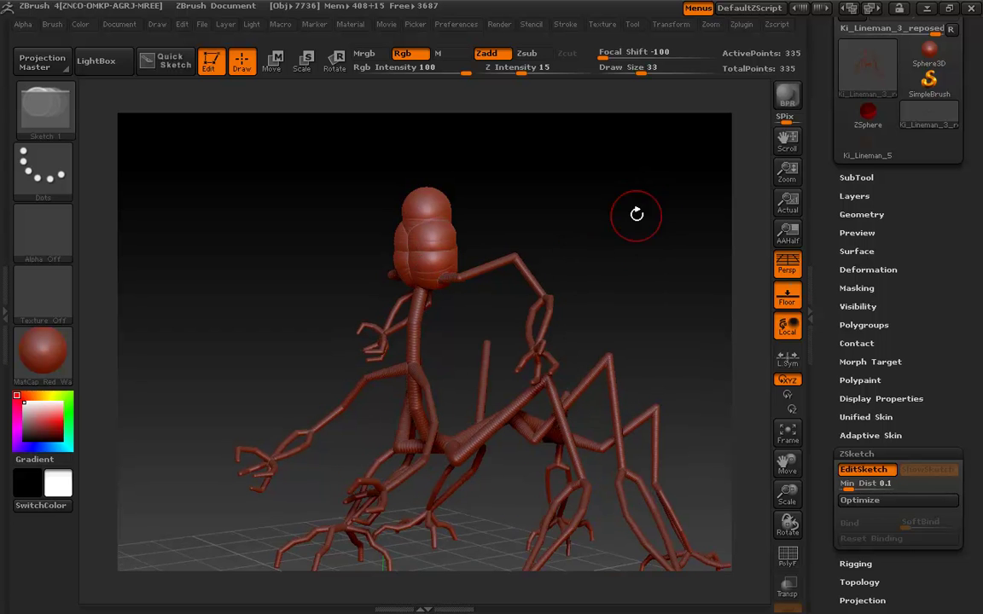
# Replace the rounded head volume with a slimmer, tapered ZSketch volume along the top of the spine
pyautogui.moveTo(636, 214); pyautogui.dragTo(474, 279)
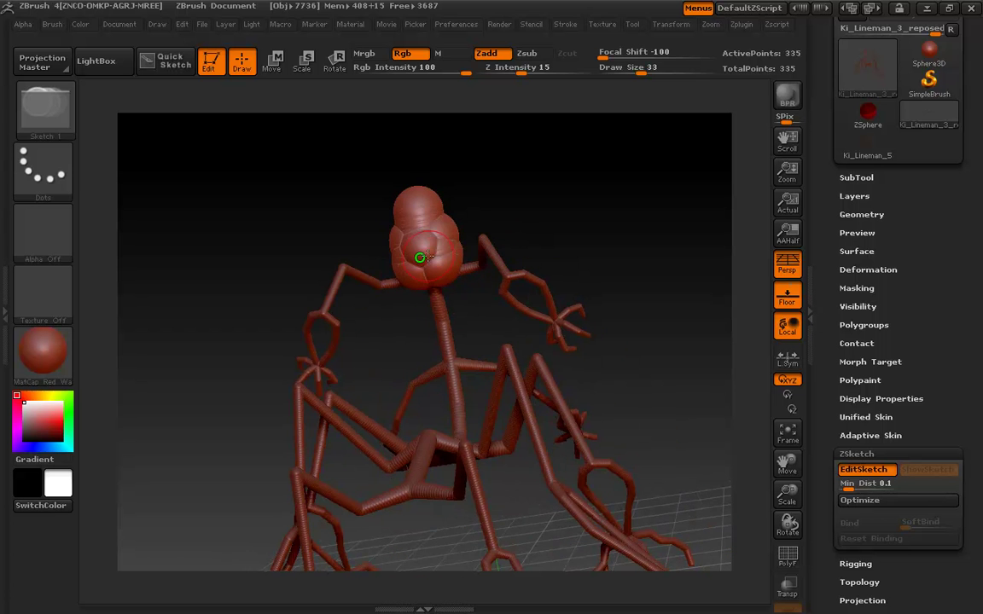
pyautogui.moveTo(423, 253)
pyautogui.keyDown('shift'); pyautogui.mouseDown()
pyautogui.moveTo(418, 216)
pyautogui.moveTo(423, 247)
pyautogui.mouseUp(); pyautogui.keyUp('shift')
pyautogui.moveTo(501, 187)
pyautogui.mouseDown()
pyautogui.moveTo(553, 211)
pyautogui.moveTo(593, 193)
pyautogui.moveTo(522, 180)
pyautogui.mouseUp()
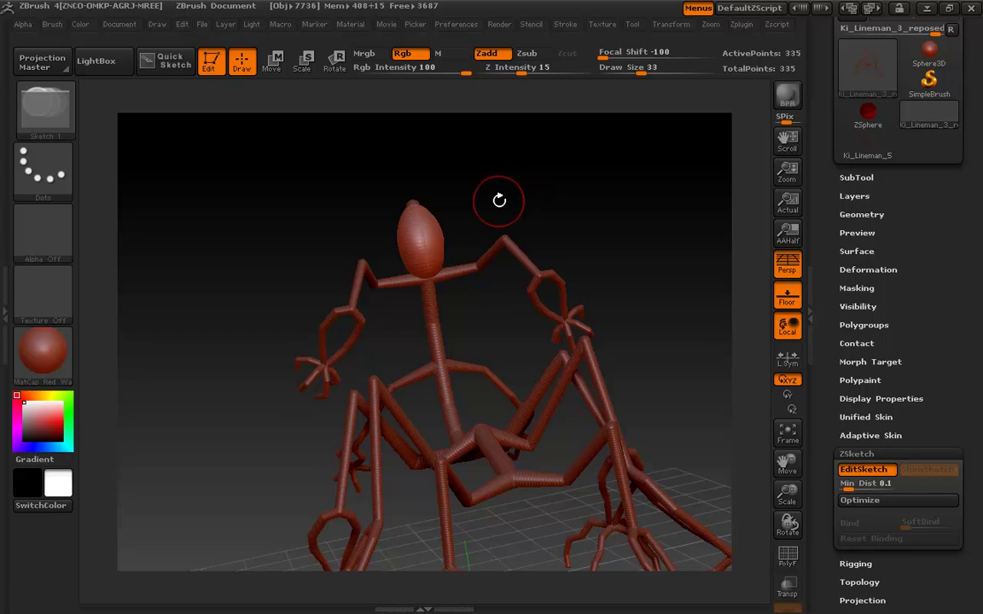
pyautogui.hotkey('ctrl', 'z')
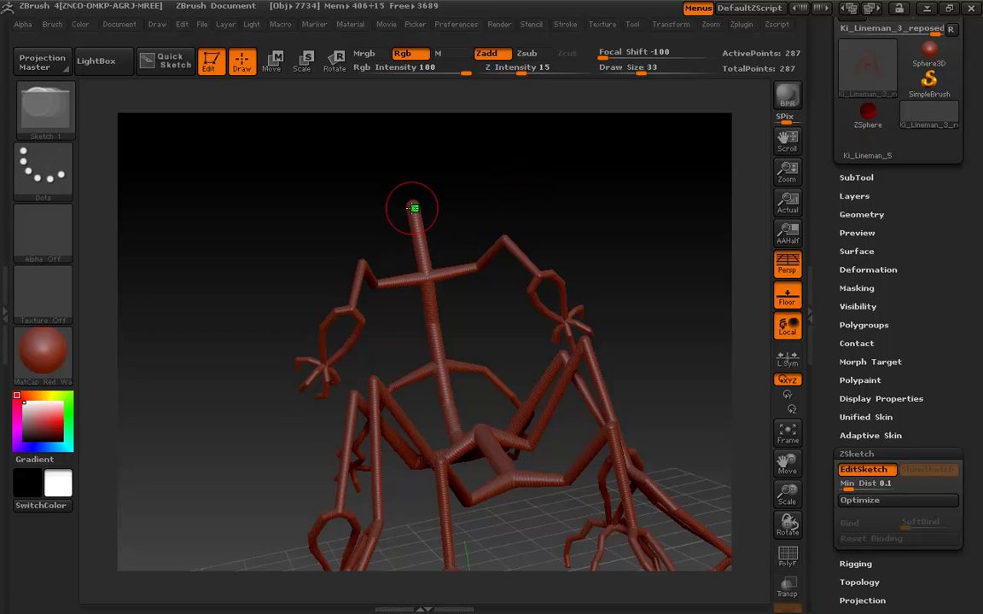
pyautogui.moveTo(413, 207); pyautogui.dragTo(414, 270)
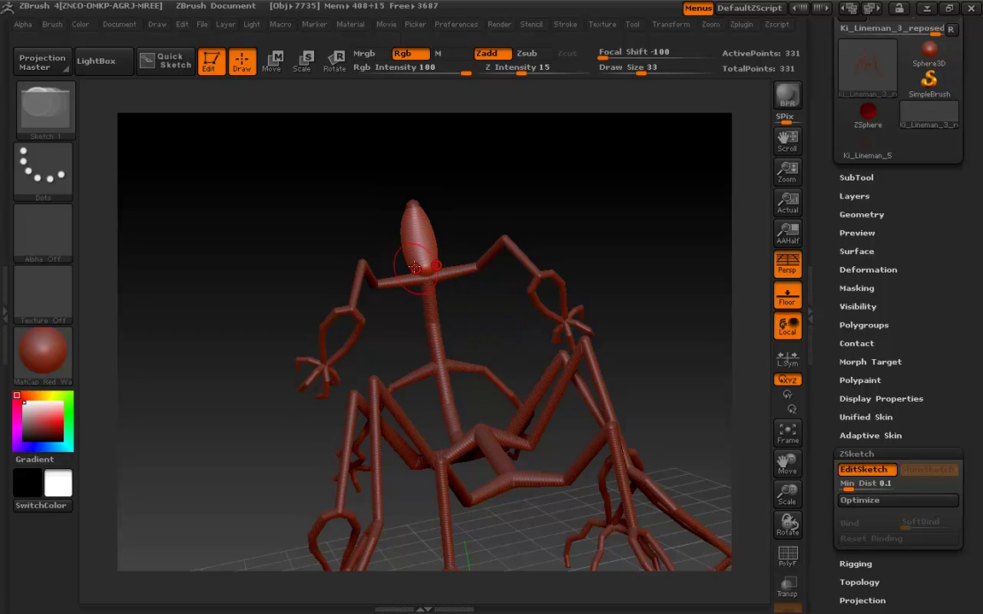
# Try sketching and smoothing overlapping chest volumes around the shoulders and upper spine, and undo the strokes
pyautogui.moveTo(414, 239); pyautogui.dragTo(436, 348)
pyautogui.moveTo(406, 268); pyautogui.dragTo(405, 318)
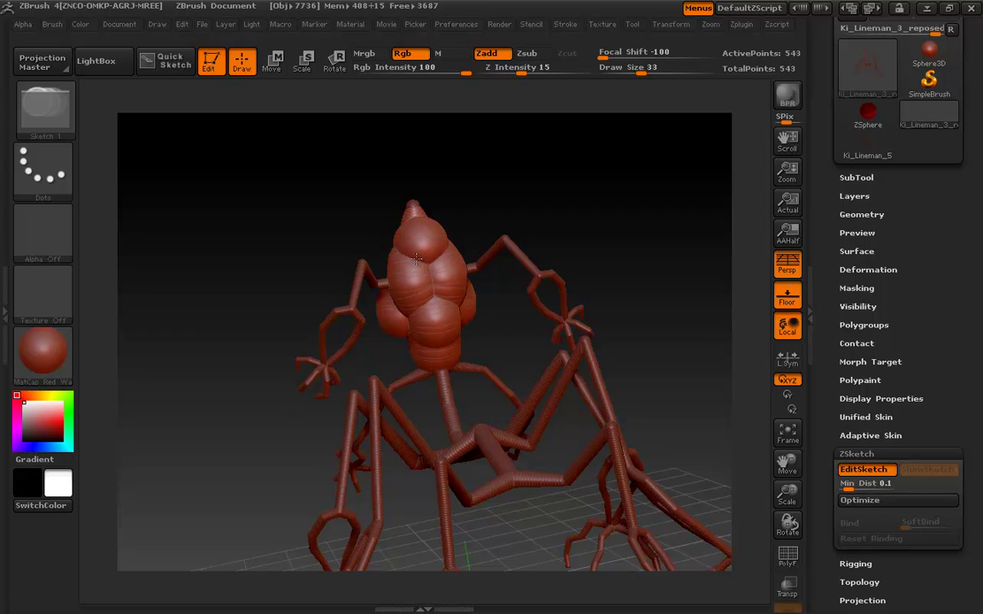
pyautogui.moveTo(413, 250); pyautogui.dragTo(381, 329)
pyautogui.moveTo(411, 293)
pyautogui.keyDown('shift'); pyautogui.mouseDown()
pyautogui.moveTo(367, 247)
pyautogui.moveTo(380, 338)
pyautogui.mouseUp(); pyautogui.keyUp('shift')
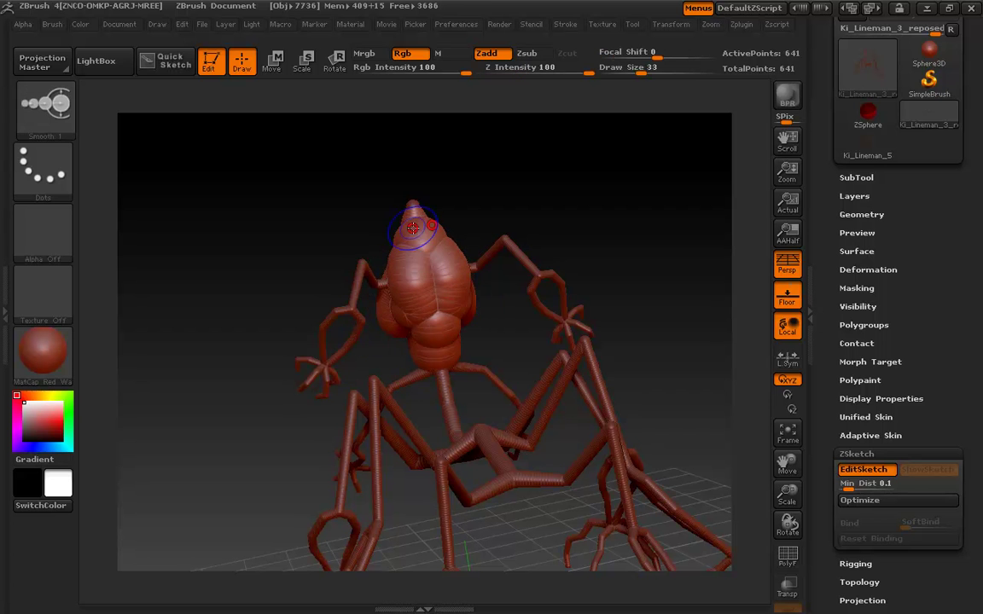
pyautogui.keyDown('shift'); pyautogui.moveTo(413, 228); pyautogui.dragTo(427, 328); pyautogui.keyUp('shift')
pyautogui.press('ctrl')
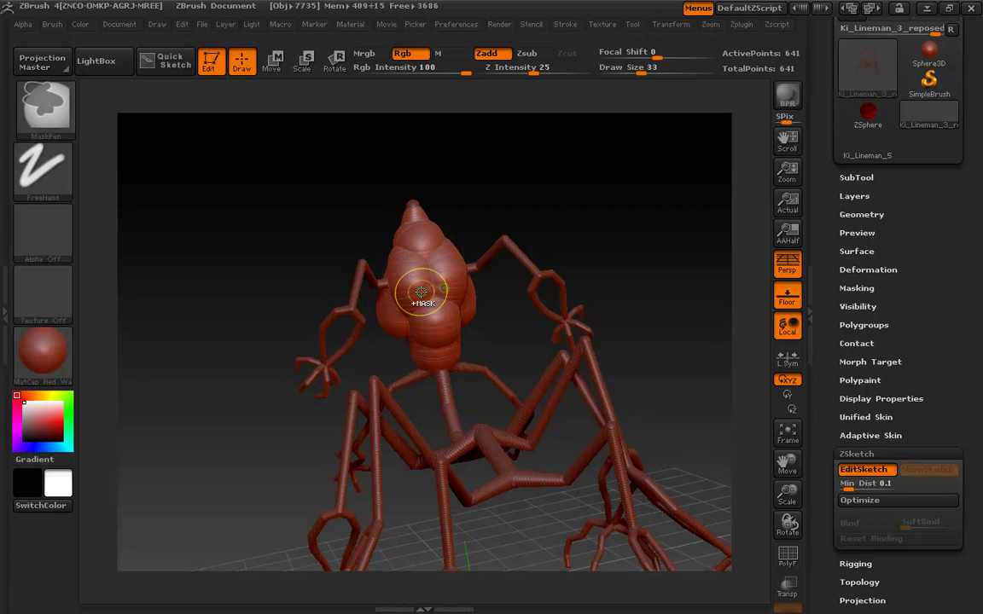
pyautogui.hotkey('ctrl', 'z')
pyautogui.hotkey('ctrl', 'z')
pyautogui.hotkey('ctrl', 'z')
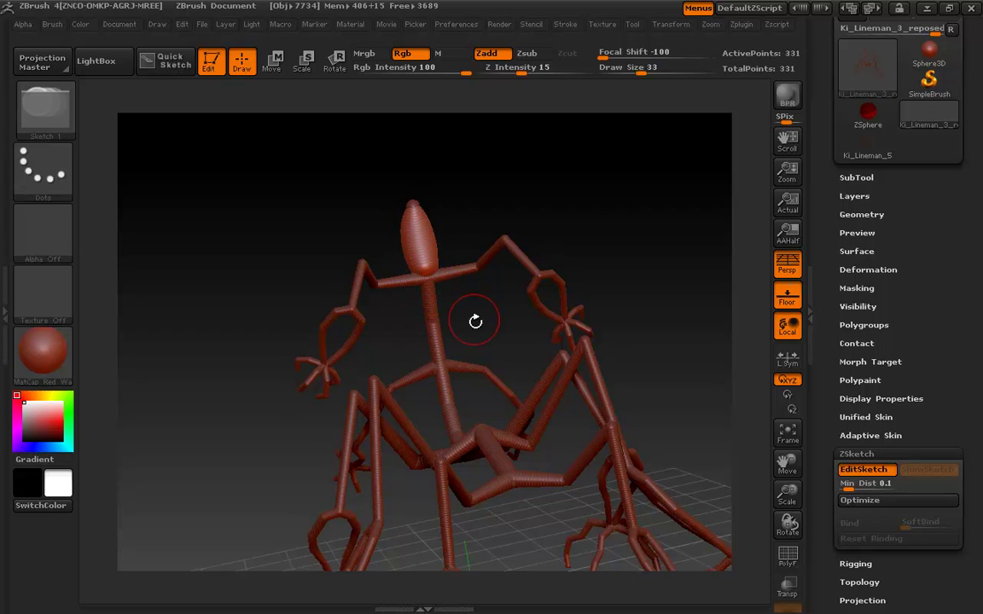
# Sketch a torso volume down the upright spine and an abdomen volume along the rear body, and smooth both into tapered shapes
pyautogui.moveTo(475, 320)
pyautogui.mouseDown()
pyautogui.moveTo(448, 300)
pyautogui.moveTo(431, 307)
pyautogui.moveTo(443, 375)
pyautogui.mouseUp()
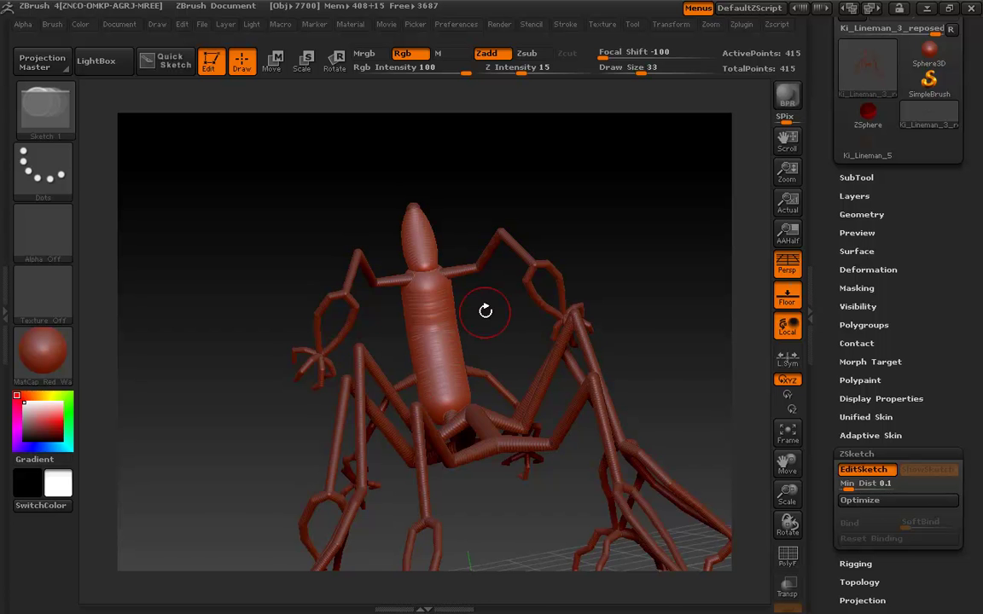
pyautogui.moveTo(487, 314)
pyautogui.mouseDown()
pyautogui.moveTo(491, 355)
pyautogui.moveTo(478, 374)
pyautogui.mouseUp()
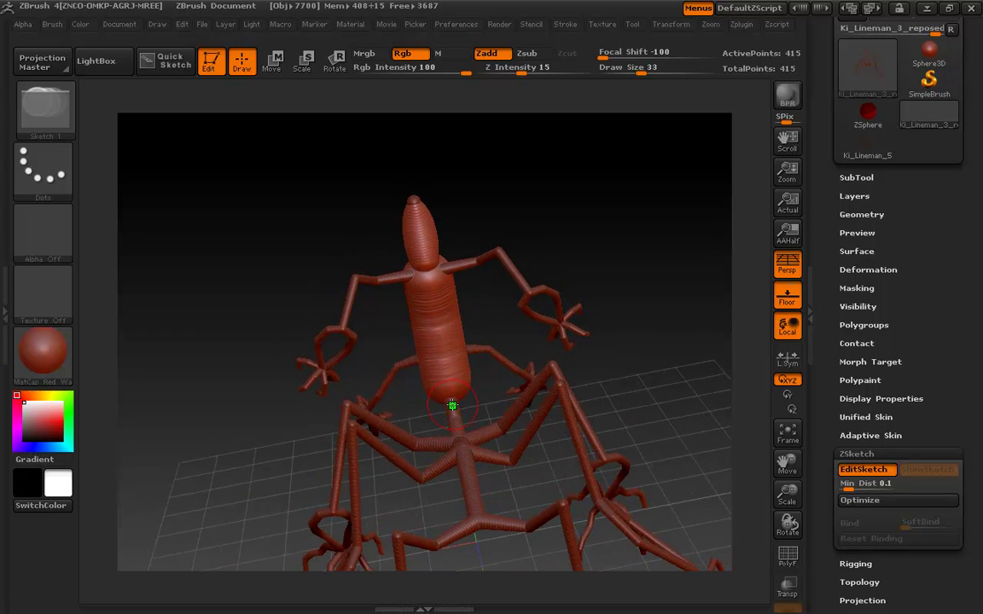
pyautogui.moveTo(503, 311); pyautogui.dragTo(493, 344)
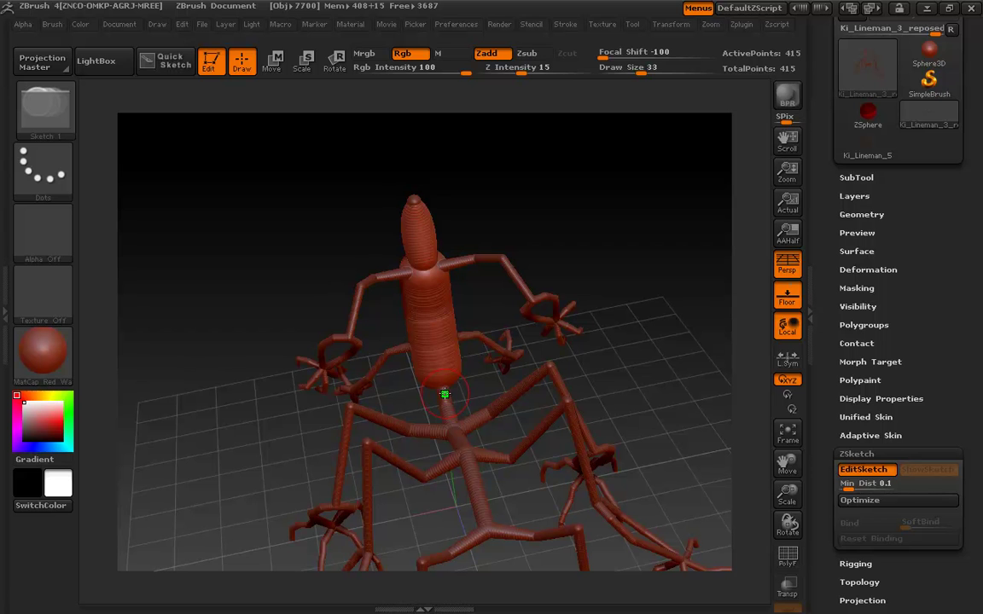
pyautogui.moveTo(443, 392)
pyautogui.mouseDown()
pyautogui.moveTo(488, 517)
pyautogui.moveTo(483, 494)
pyautogui.mouseUp()
pyautogui.keyDown('shift'); pyautogui.moveTo(463, 439); pyautogui.dragTo(443, 404); pyautogui.keyUp('shift')
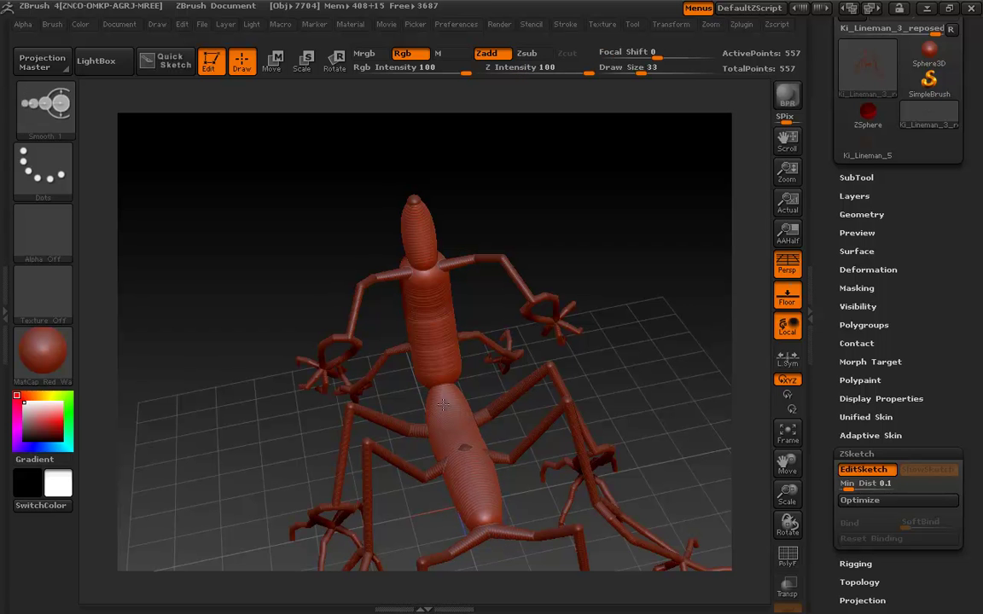
pyautogui.keyDown('shift'); pyautogui.moveTo(435, 342); pyautogui.dragTo(427, 293); pyautogui.keyUp('shift')
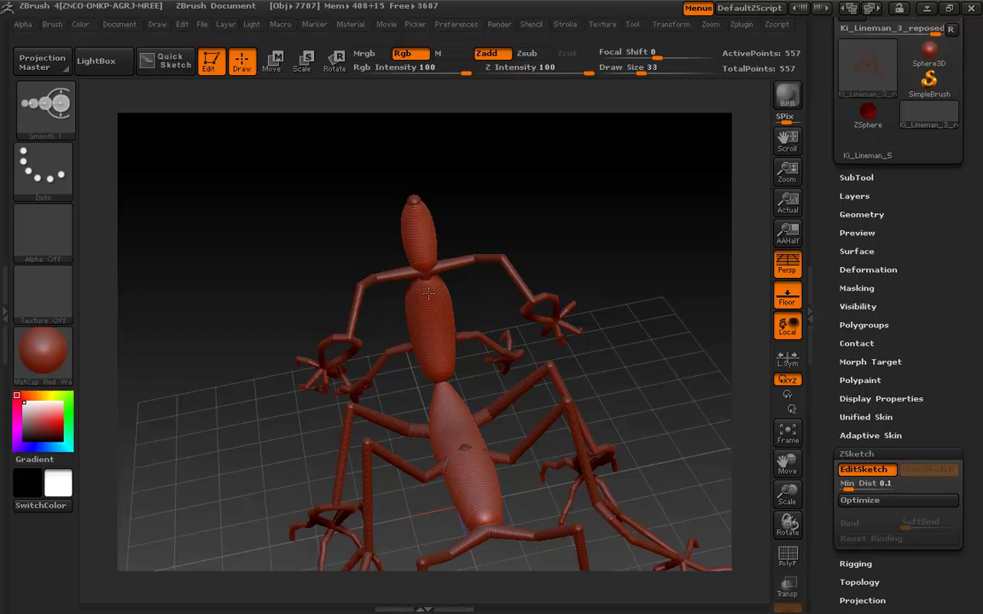
# Try sketching thick shoulder volumes along the horizontal bones below the head, and undo the strokes
pyautogui.moveTo(443, 371)
pyautogui.mouseDown()
pyautogui.moveTo(480, 287)
pyautogui.moveTo(596, 266)
pyautogui.moveTo(614, 299)
pyautogui.moveTo(560, 277)
pyautogui.moveTo(531, 248)
pyautogui.moveTo(557, 266)
pyautogui.mouseUp()
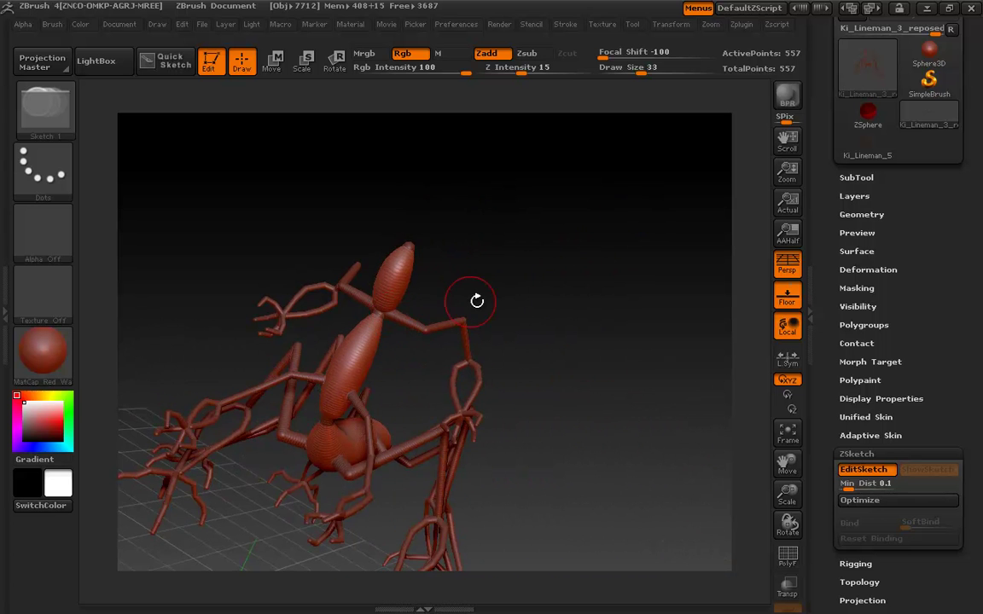
pyautogui.moveTo(476, 297); pyautogui.dragTo(397, 254)
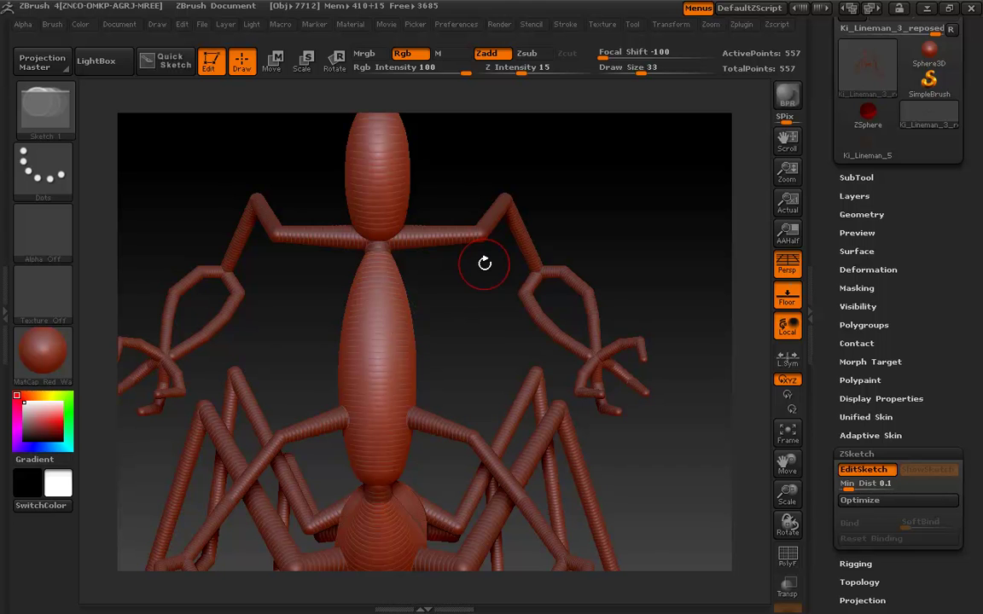
pyautogui.moveTo(500, 280)
pyautogui.mouseDown()
pyautogui.moveTo(413, 245)
pyautogui.moveTo(463, 249)
pyautogui.mouseUp()
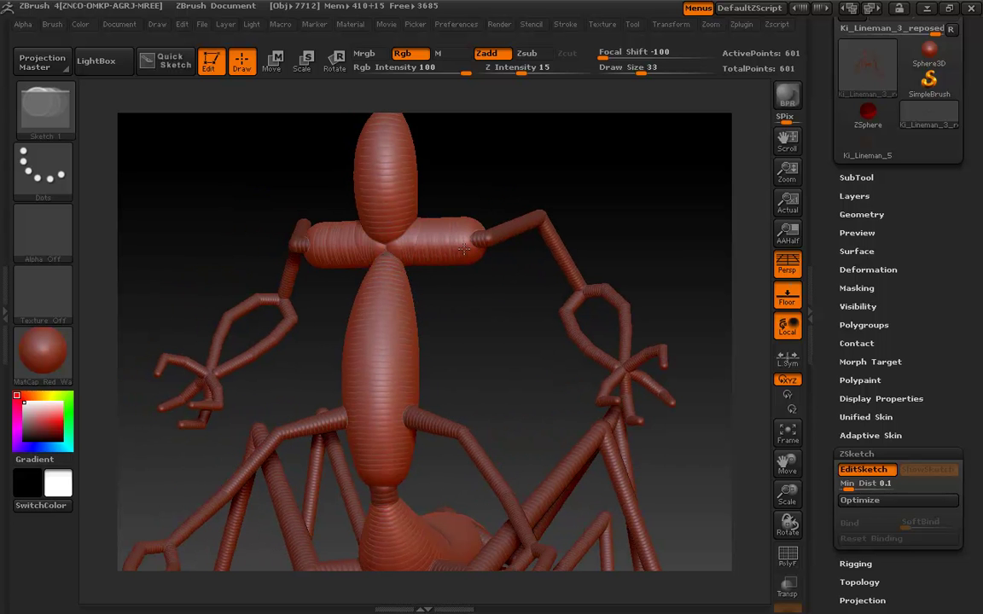
pyautogui.hotkey('ctrl', 'z')
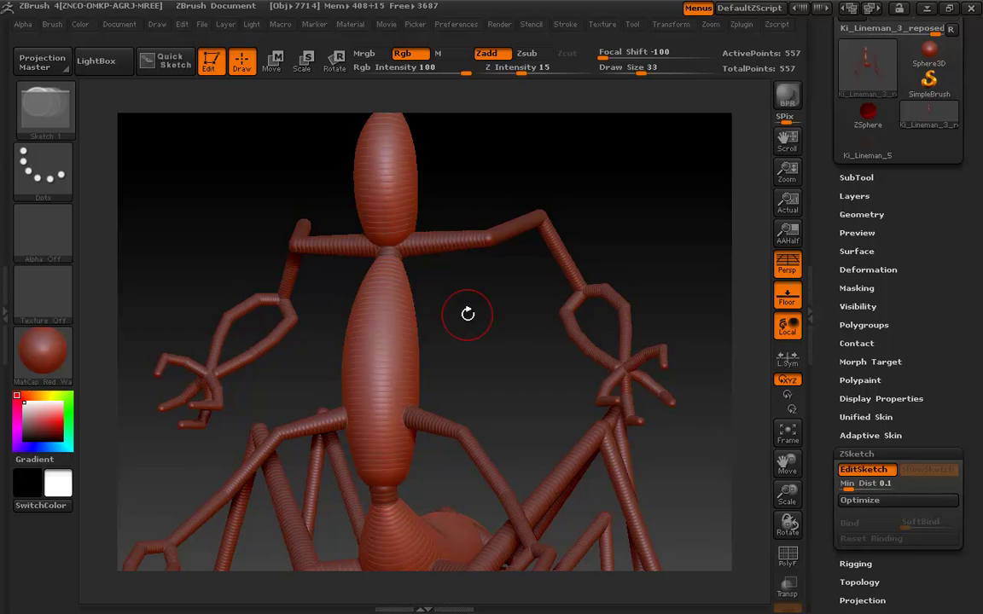
pyautogui.keyDown('alt'); pyautogui.moveTo(477, 355); pyautogui.dragTo(454, 354); pyautogui.keyUp('alt')
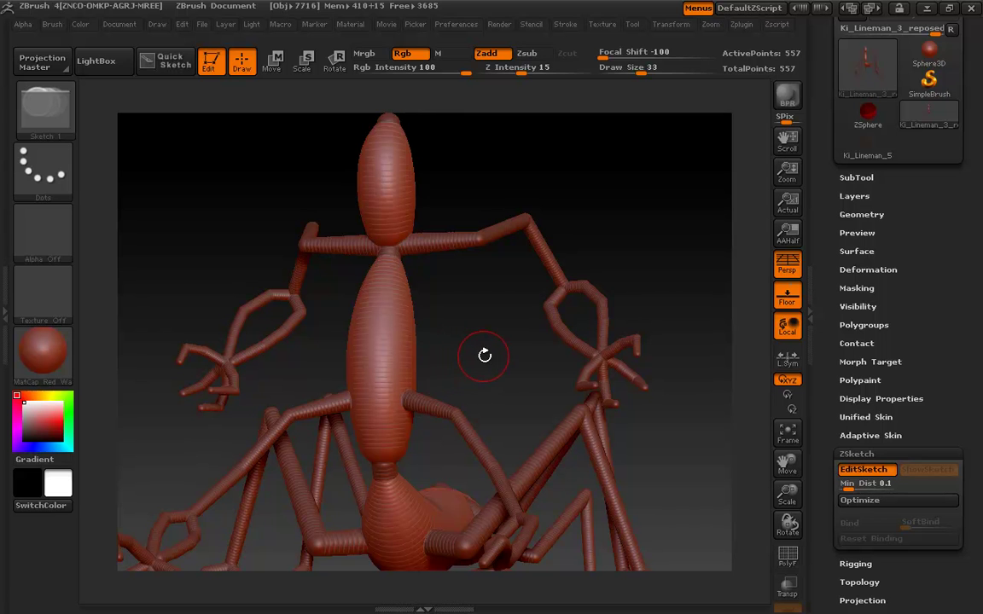
pyautogui.moveTo(408, 248); pyautogui.dragTo(463, 245)
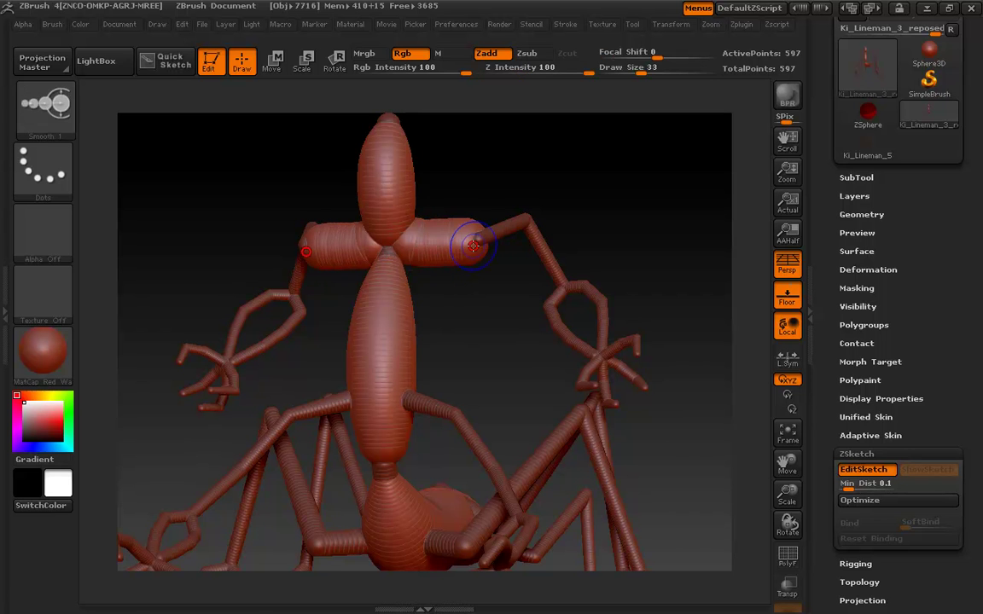
pyautogui.keyDown('shift'); pyautogui.moveTo(471, 247); pyautogui.dragTo(424, 252); pyautogui.keyUp('shift')
pyautogui.hotkey('ctrl', 'z')
pyautogui.hotkey('ctrl', 'z')
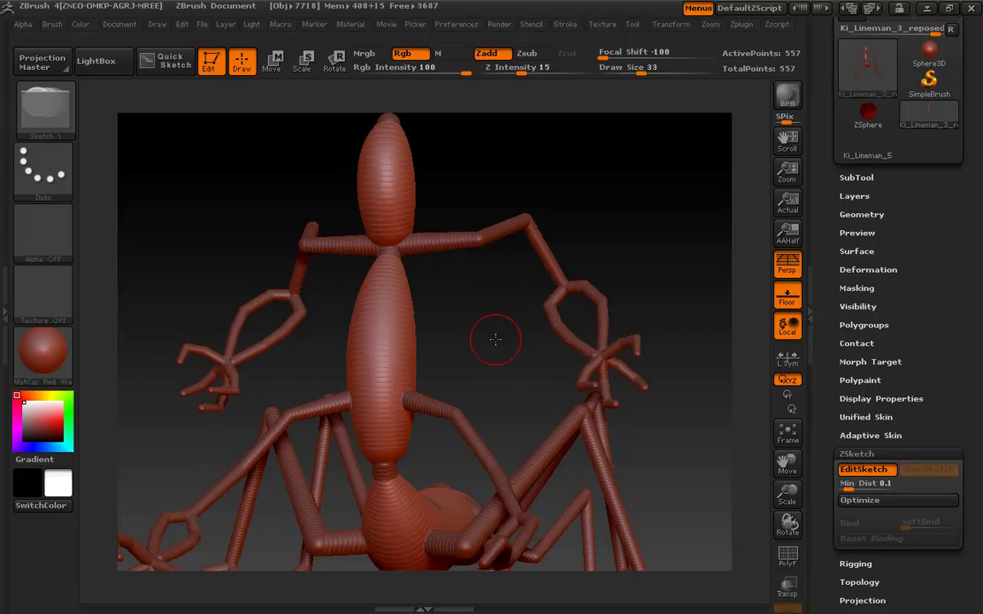
# Sketch mirrored shoulder volumes at the base of the head, smooth them into tapered shapes and preview the skin mesh
pyautogui.keyDown('alt'); pyautogui.moveTo(494, 340); pyautogui.dragTo(458, 88); pyautogui.keyUp('alt')
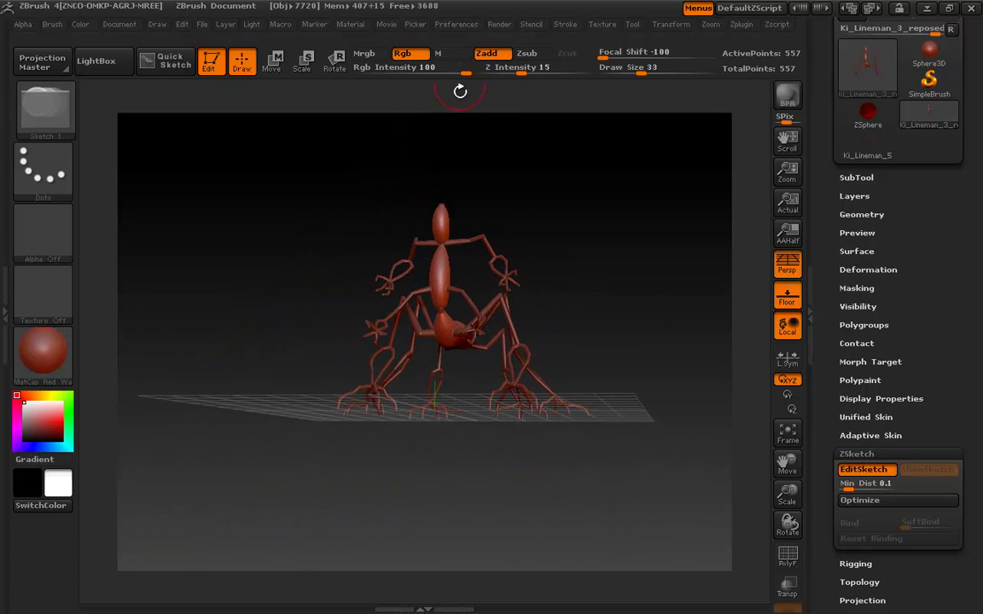
pyautogui.moveTo(452, 244)
pyautogui.mouseDown()
pyautogui.moveTo(472, 245)
pyautogui.moveTo(484, 465)
pyautogui.mouseUp()
pyautogui.hotkey('ctrl', 'z')
pyautogui.moveTo(478, 204)
pyautogui.keyDown('alt'); pyautogui.mouseDown()
pyautogui.moveTo(482, 382)
pyautogui.moveTo(468, 309)
pyautogui.moveTo(487, 391)
pyautogui.moveTo(476, 208)
pyautogui.moveTo(526, 372)
pyautogui.moveTo(515, 446)
pyautogui.moveTo(509, 299)
pyautogui.moveTo(443, 319)
pyautogui.moveTo(500, 312)
pyautogui.mouseUp(); pyautogui.keyUp('alt')
pyautogui.moveTo(500, 312)
pyautogui.keyDown('shift'); pyautogui.mouseDown()
pyautogui.moveTo(399, 326)
pyautogui.moveTo(452, 346)
pyautogui.moveTo(500, 333)
pyautogui.moveTo(579, 368)
pyautogui.moveTo(620, 361)
pyautogui.moveTo(571, 375)
pyautogui.mouseUp(); pyautogui.keyUp('shift')
pyautogui.press('a')
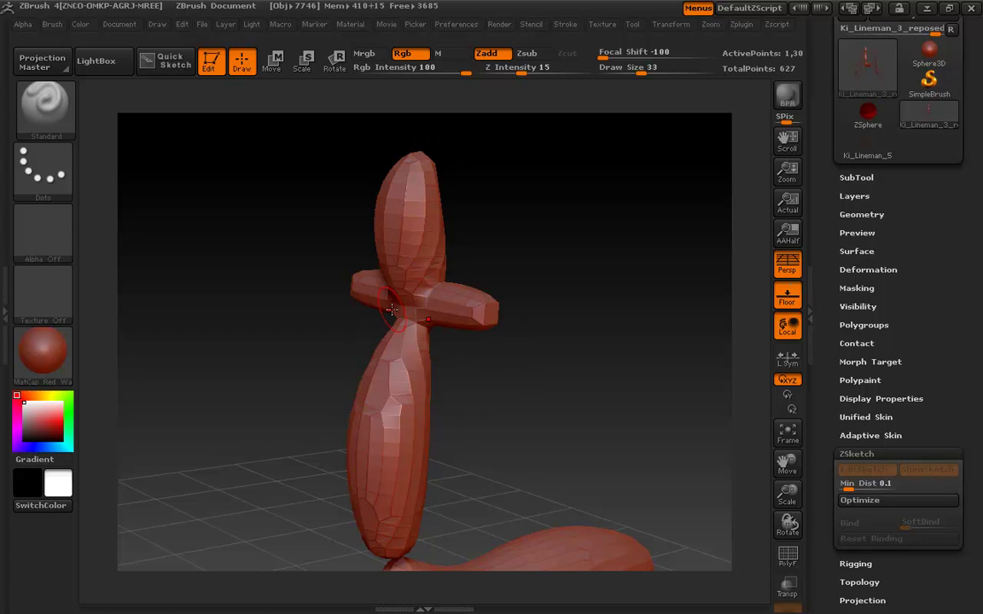
pyautogui.press('a')
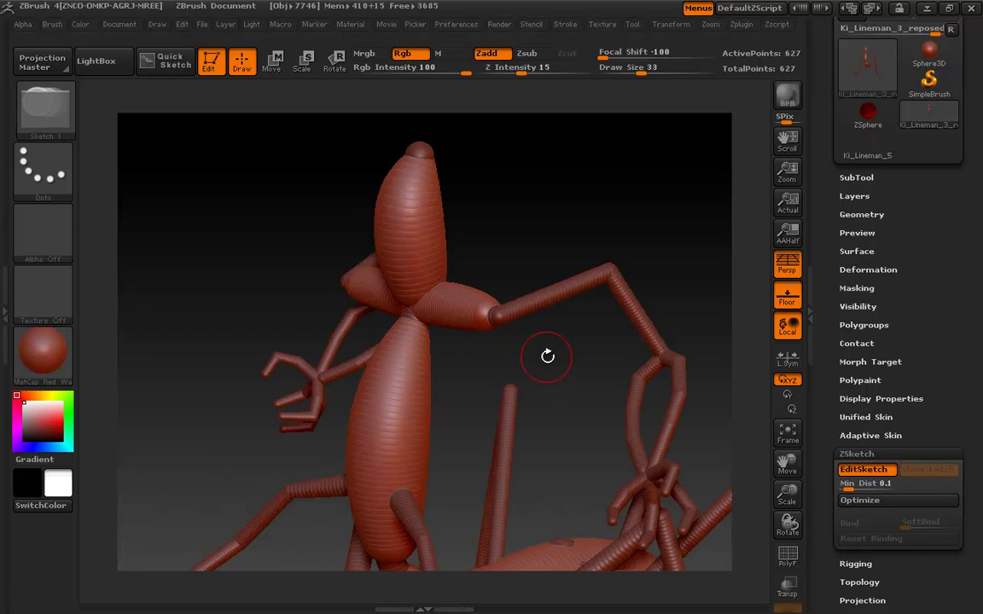
# Try sketching thick, overlapping volumes along the upper arms from the shoulders to the elbows, and undo them
pyautogui.moveTo(546, 356)
pyautogui.mouseDown()
pyautogui.moveTo(504, 337)
pyautogui.moveTo(512, 315)
pyautogui.moveTo(613, 280)
pyautogui.mouseUp()
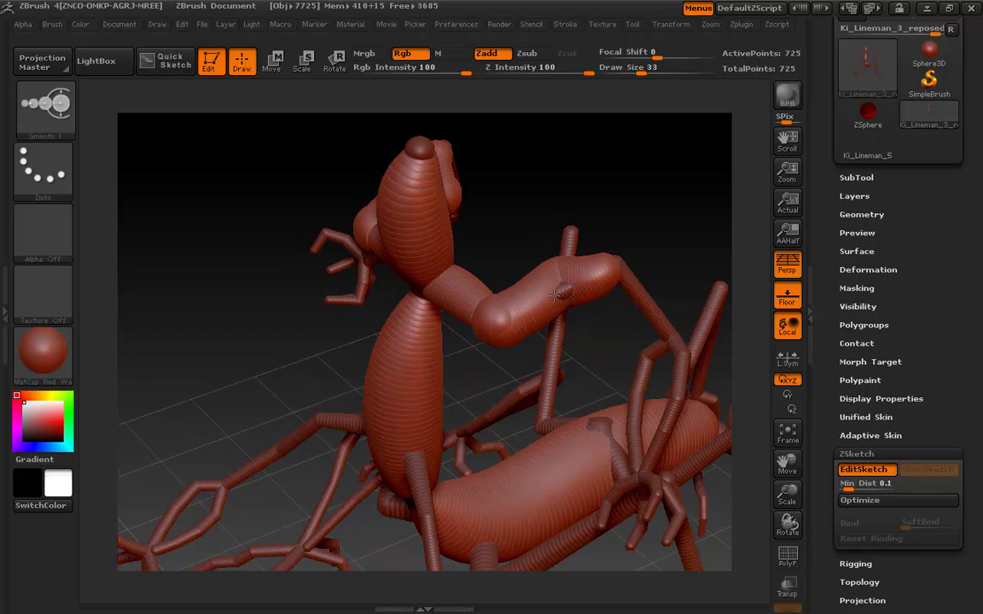
pyautogui.moveTo(658, 215)
pyautogui.mouseDown()
pyautogui.moveTo(665, 242)
pyautogui.moveTo(658, 230)
pyautogui.moveTo(577, 204)
pyautogui.mouseUp()
pyautogui.hotkey('ctrl', 'z')
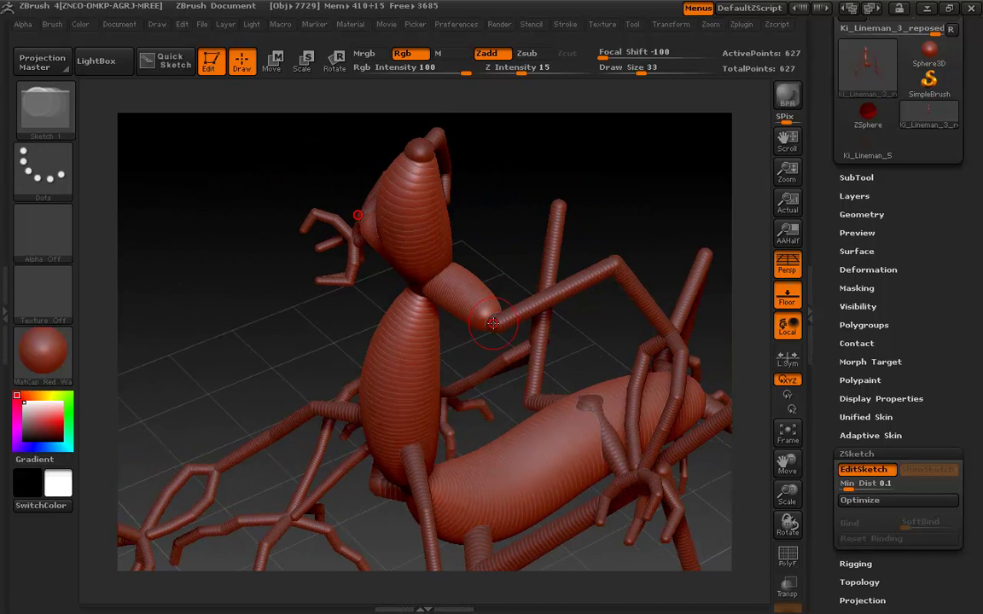
pyautogui.moveTo(496, 323)
pyautogui.mouseDown()
pyautogui.moveTo(521, 282)
pyautogui.moveTo(546, 273)
pyautogui.moveTo(571, 284)
pyautogui.moveTo(602, 270)
pyautogui.mouseUp()
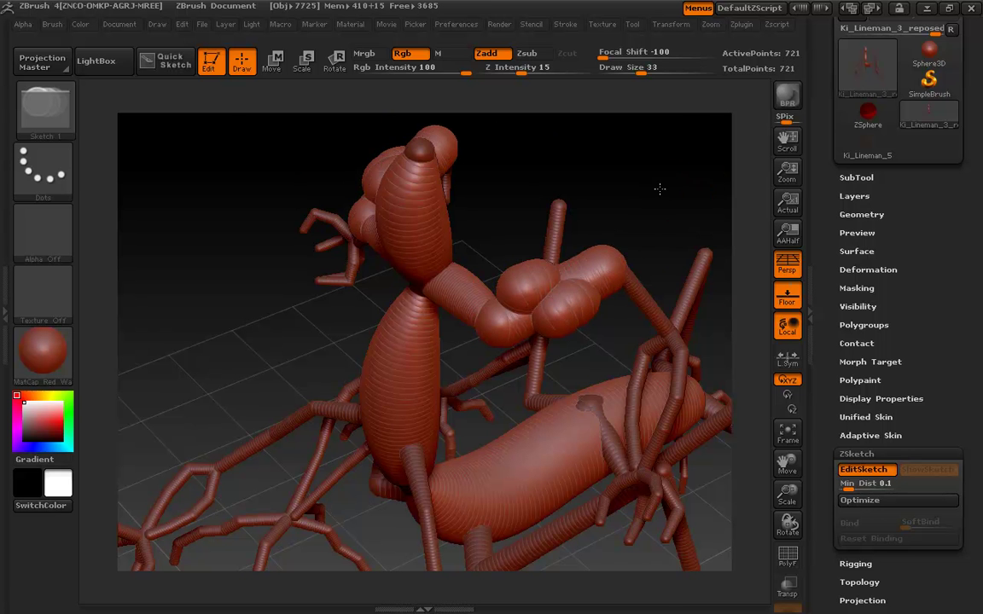
pyautogui.moveTo(658, 189)
pyautogui.mouseDown()
pyautogui.moveTo(667, 223)
pyautogui.moveTo(649, 204)
pyautogui.mouseUp()
pyautogui.hotkey('ctrl', 'z')
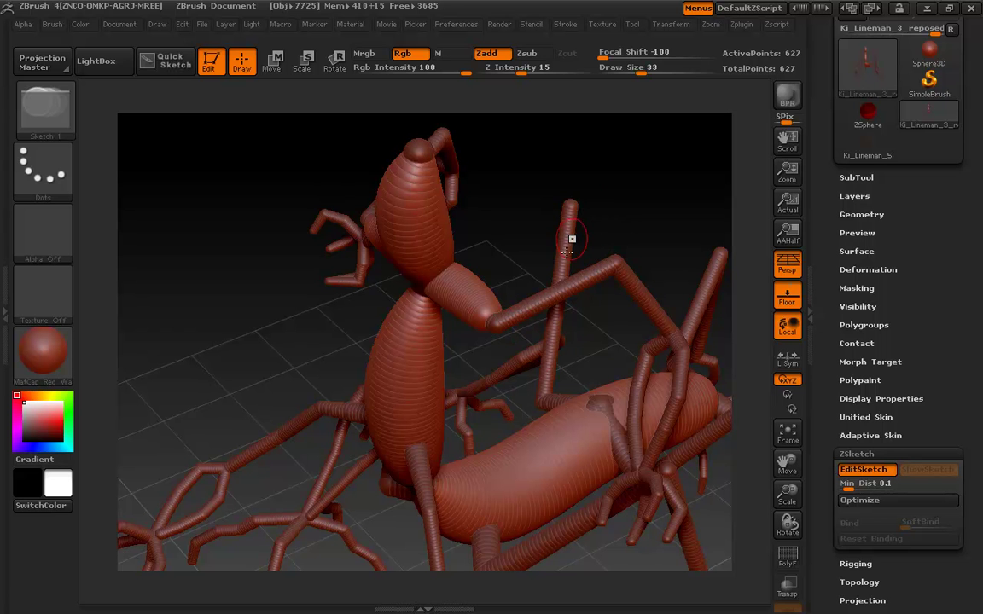
# Try sketching bulky volumes across the upper arms and the middle legs, and undo the leg strokes
pyautogui.moveTo(516, 314)
pyautogui.mouseDown()
pyautogui.moveTo(511, 288)
pyautogui.moveTo(529, 256)
pyautogui.moveTo(559, 246)
pyautogui.moveTo(603, 265)
pyautogui.moveTo(623, 249)
pyautogui.mouseUp()
pyautogui.moveTo(649, 209)
pyautogui.mouseDown()
pyautogui.moveTo(665, 200)
pyautogui.moveTo(646, 222)
pyautogui.moveTo(644, 160)
pyautogui.moveTo(683, 202)
pyautogui.moveTo(448, 215)
pyautogui.moveTo(579, 247)
pyautogui.moveTo(459, 342)
pyautogui.moveTo(411, 349)
pyautogui.moveTo(432, 280)
pyautogui.moveTo(381, 256)
pyautogui.moveTo(418, 271)
pyautogui.moveTo(441, 298)
pyautogui.moveTo(431, 282)
pyautogui.mouseUp()
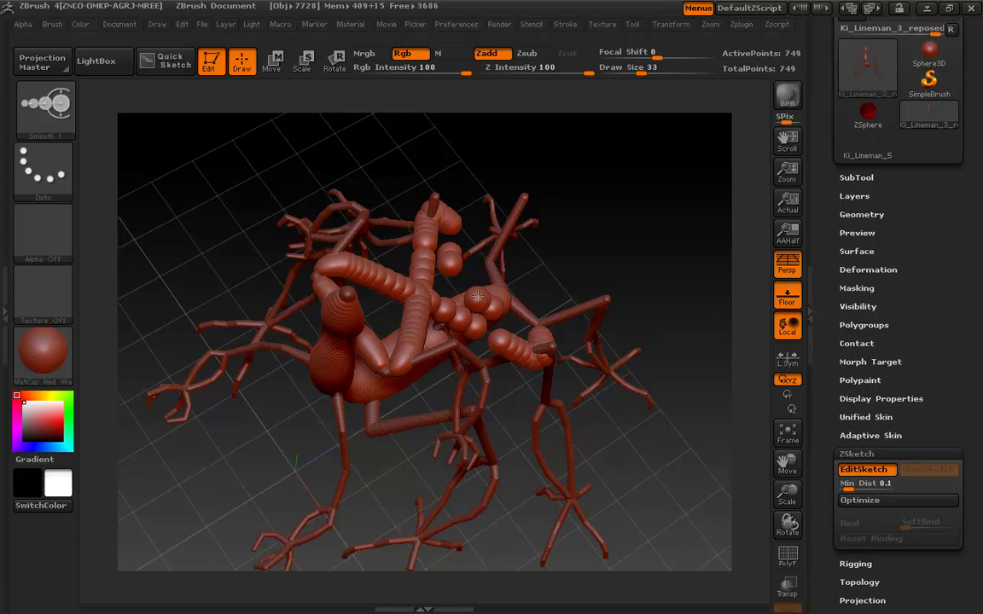
pyautogui.moveTo(603, 259)
pyautogui.mouseDown()
pyautogui.moveTo(589, 213)
pyautogui.moveTo(581, 246)
pyautogui.mouseUp()
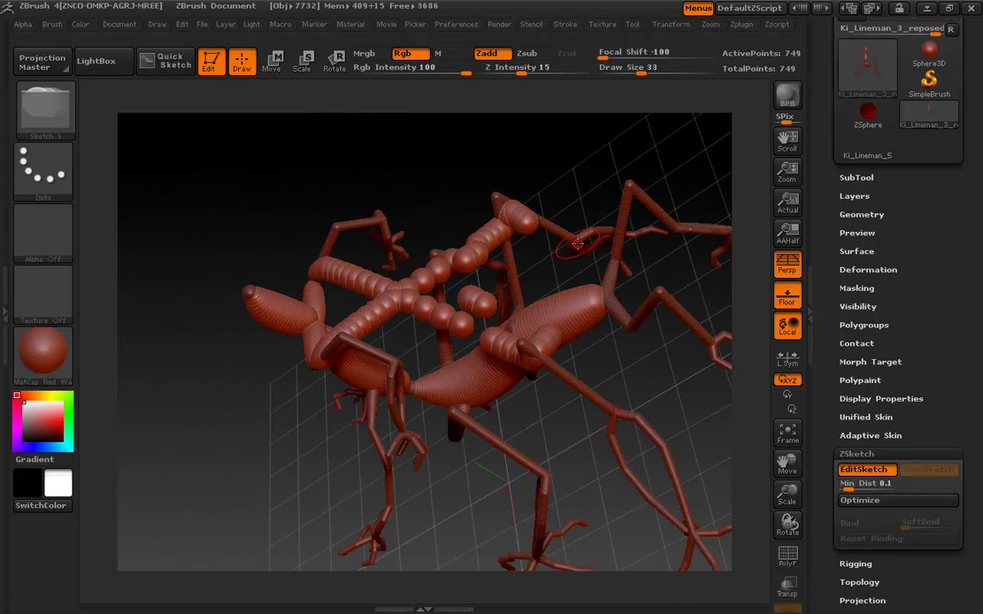
pyautogui.hotkey('ctrl', 'z')
pyautogui.hotkey('ctrl', 'z')
pyautogui.hotkey('ctrl', 'z')
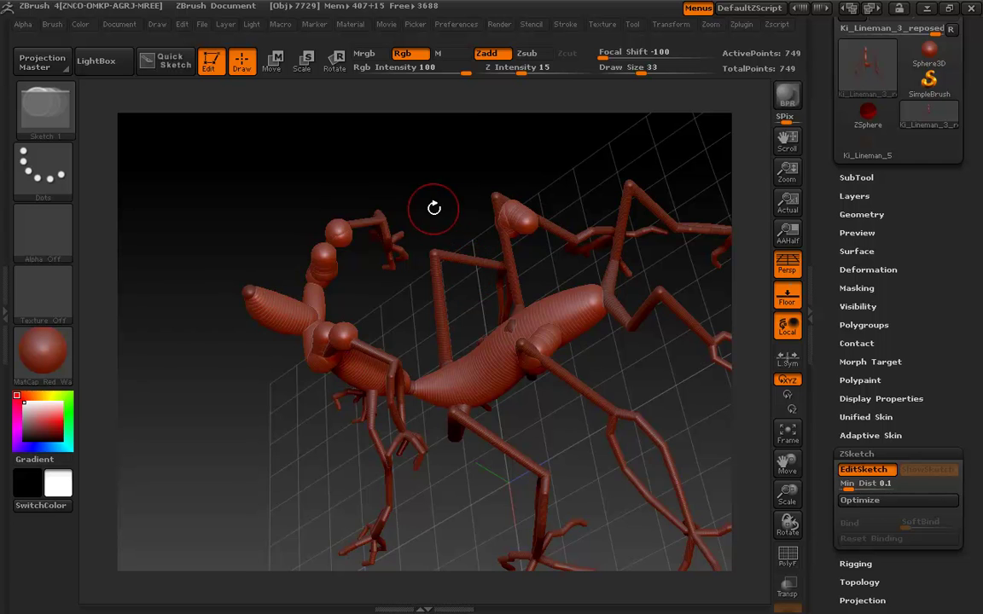
pyautogui.moveTo(433, 207)
pyautogui.mouseDown()
pyautogui.moveTo(476, 235)
pyautogui.moveTo(472, 219)
pyautogui.mouseUp()
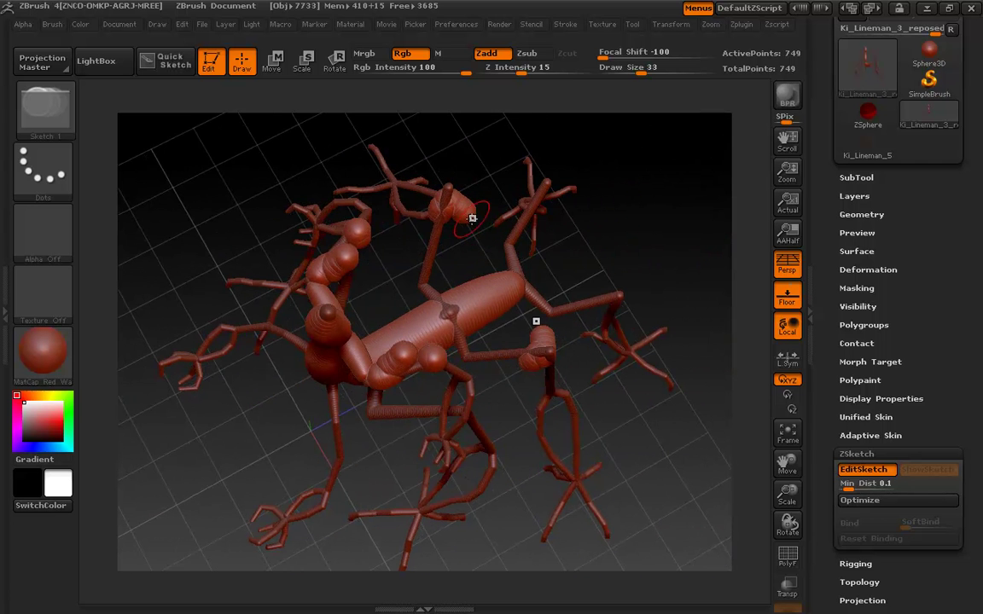
pyautogui.hotkey('ctrl', 'z')
pyautogui.hotkey('ctrl', 'z')
pyautogui.hotkey('ctrl', 'z')
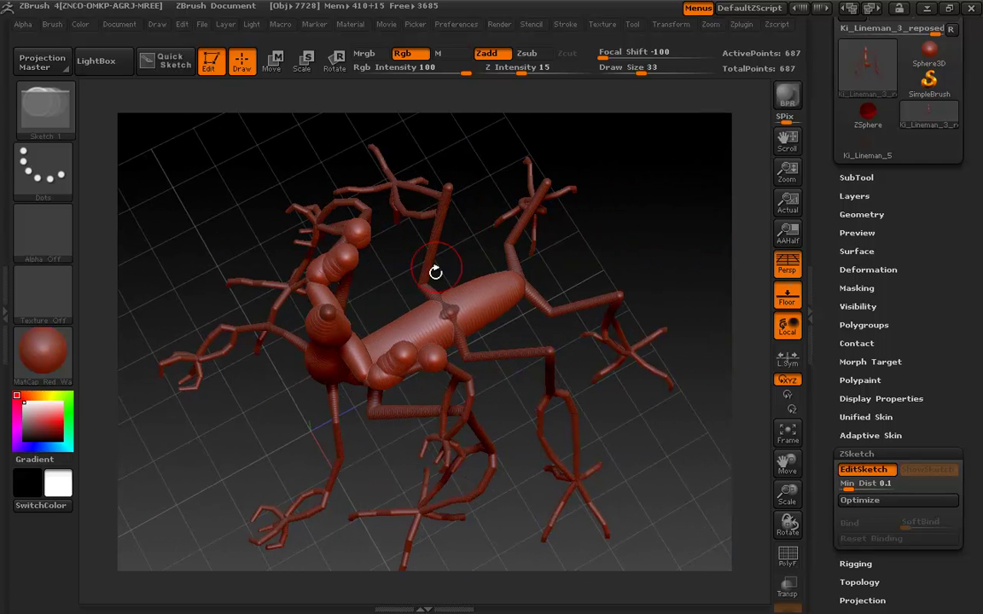
# Try smoothing the remaining upper-arm strokes, and undo them back to the tapered shoulder volumes
pyautogui.keyDown('shift'); pyautogui.moveTo(402, 358); pyautogui.dragTo(411, 362); pyautogui.keyUp('shift')
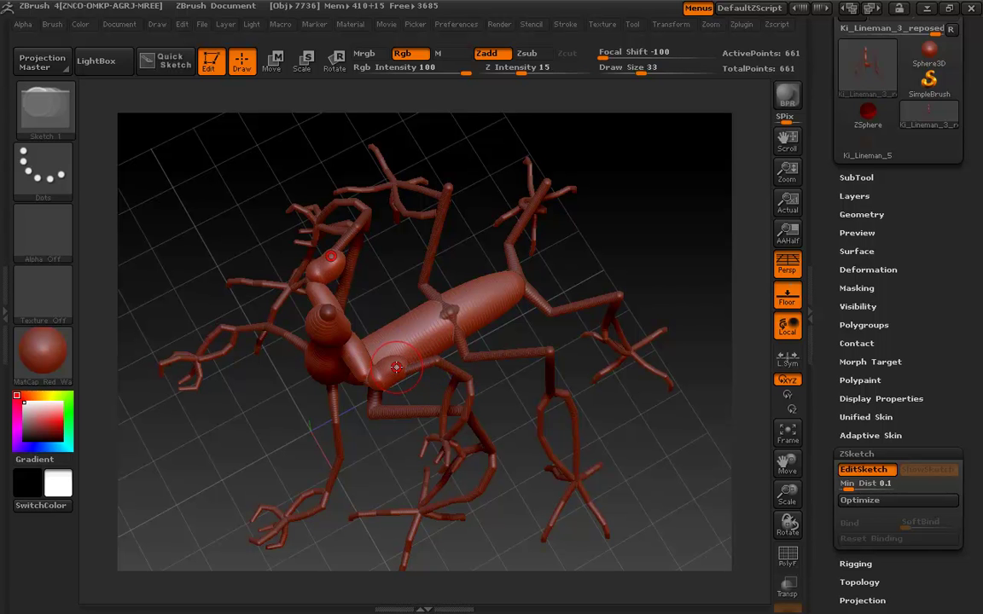
pyautogui.hotkey('ctrl', 'z')
pyautogui.hotkey('ctrl', 'z')
pyautogui.hotkey('ctrl', 'z')
pyautogui.hotkey('ctrl', 'z')
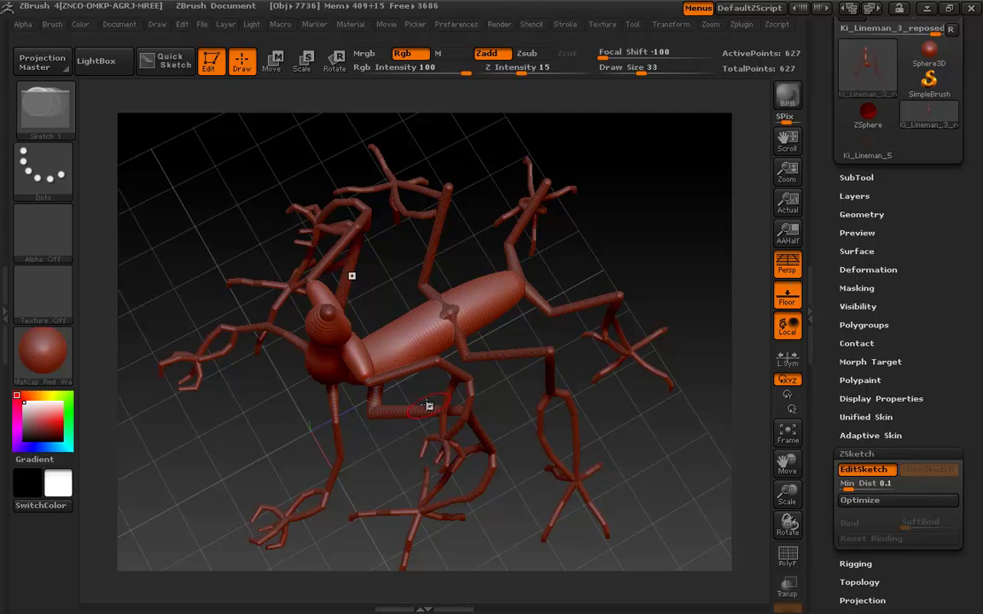
pyautogui.moveTo(647, 449); pyautogui.dragTo(649, 288)
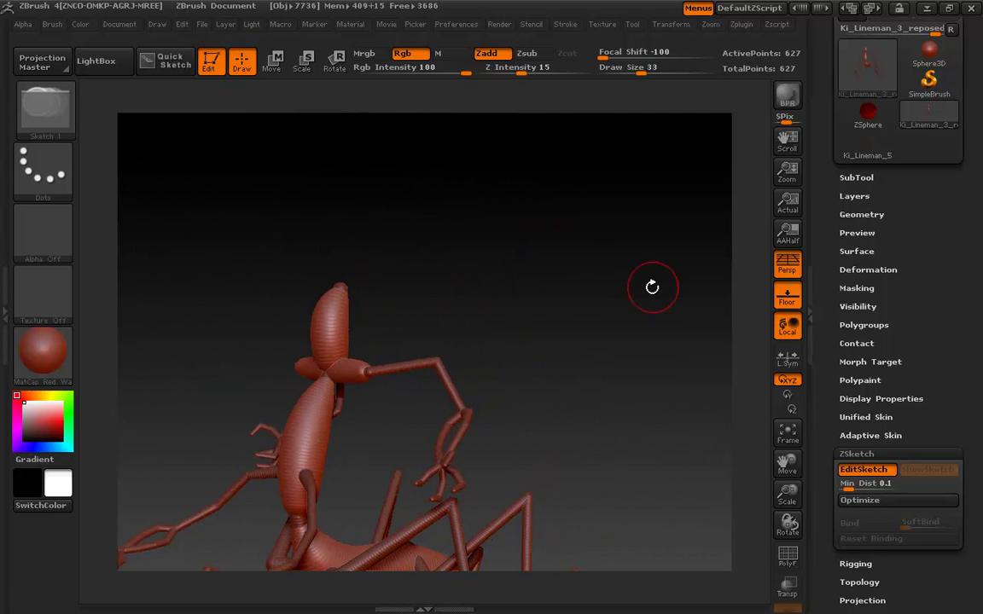
# Sketch mirrored volumes along the upper arms from the shoulders past the bends towards the split forearms
pyautogui.moveTo(371, 374); pyautogui.dragTo(439, 368)
pyautogui.moveTo(514, 337); pyautogui.dragTo(510, 365)
pyautogui.moveTo(439, 372)
pyautogui.mouseDown()
pyautogui.moveTo(464, 411)
pyautogui.moveTo(446, 380)
pyautogui.moveTo(448, 391)
pyautogui.mouseUp()
pyautogui.moveTo(533, 375)
pyautogui.mouseDown()
pyautogui.moveTo(555, 366)
pyautogui.moveTo(542, 272)
pyautogui.moveTo(560, 289)
pyautogui.moveTo(514, 297)
pyautogui.moveTo(509, 323)
pyautogui.moveTo(488, 305)
pyautogui.moveTo(532, 501)
pyautogui.moveTo(612, 280)
pyautogui.mouseUp()
pyautogui.moveTo(543, 213)
pyautogui.mouseDown()
pyautogui.moveTo(563, 240)
pyautogui.moveTo(588, 228)
pyautogui.moveTo(475, 212)
pyautogui.mouseUp()
# Sketch volumes along both strands of the split forearms down to the wrists, redoing the oversized strokes at draw size 27
pyautogui.press('s')
pyautogui.moveTo(512, 223)
pyautogui.mouseDown()
pyautogui.moveTo(545, 312)
pyautogui.moveTo(504, 230)
pyautogui.moveTo(544, 305)
pyautogui.mouseUp()
pyautogui.moveTo(606, 228)
pyautogui.mouseDown()
pyautogui.moveTo(625, 256)
pyautogui.moveTo(492, 248)
pyautogui.moveTo(503, 254)
pyautogui.mouseUp()
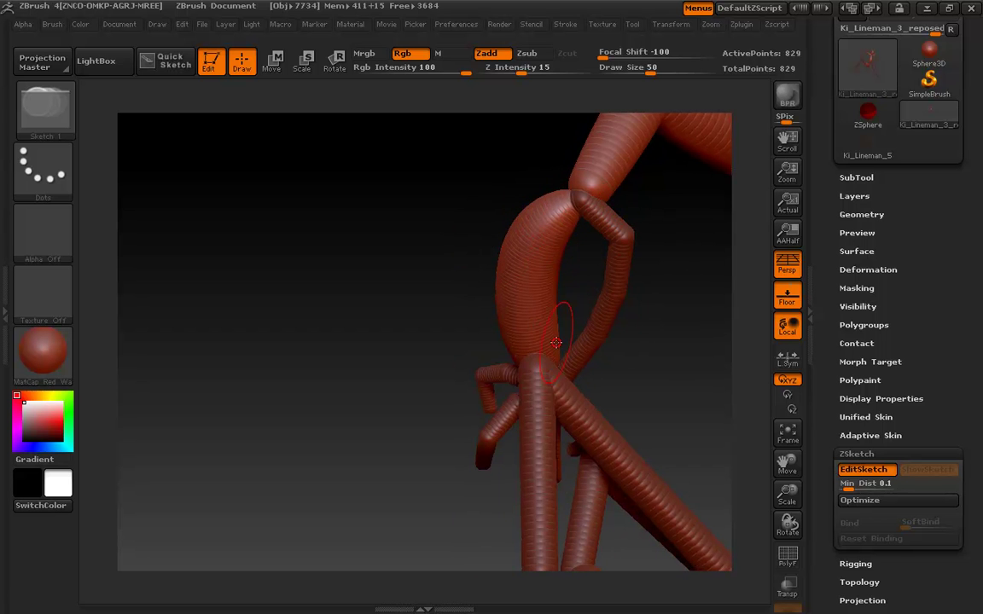
pyautogui.keyDown('alt'); pyautogui.moveTo(403, 325); pyautogui.dragTo(268, 307); pyautogui.keyUp('alt')
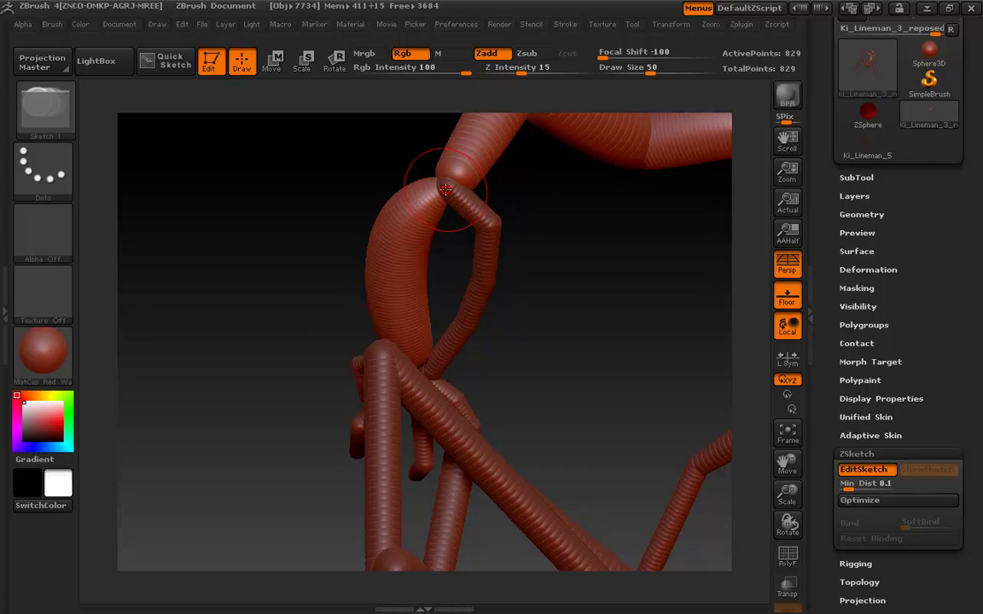
pyautogui.moveTo(450, 187)
pyautogui.mouseDown()
pyautogui.moveTo(478, 227)
pyautogui.moveTo(427, 316)
pyautogui.moveTo(439, 365)
pyautogui.moveTo(401, 307)
pyautogui.moveTo(443, 281)
pyautogui.moveTo(436, 196)
pyautogui.moveTo(474, 293)
pyautogui.moveTo(461, 291)
pyautogui.mouseUp()
pyautogui.hotkey('ctrl', 'z')
pyautogui.hotkey('ctrl', 'z')
pyautogui.press('s')
pyautogui.moveTo(449, 189)
pyautogui.mouseDown()
pyautogui.moveTo(468, 215)
pyautogui.moveTo(470, 256)
pyautogui.moveTo(436, 374)
pyautogui.mouseUp()
pyautogui.moveTo(549, 337)
pyautogui.mouseDown()
pyautogui.moveTo(479, 345)
pyautogui.moveTo(435, 395)
pyautogui.moveTo(517, 354)
pyautogui.moveTo(439, 255)
pyautogui.moveTo(437, 206)
pyautogui.mouseUp()
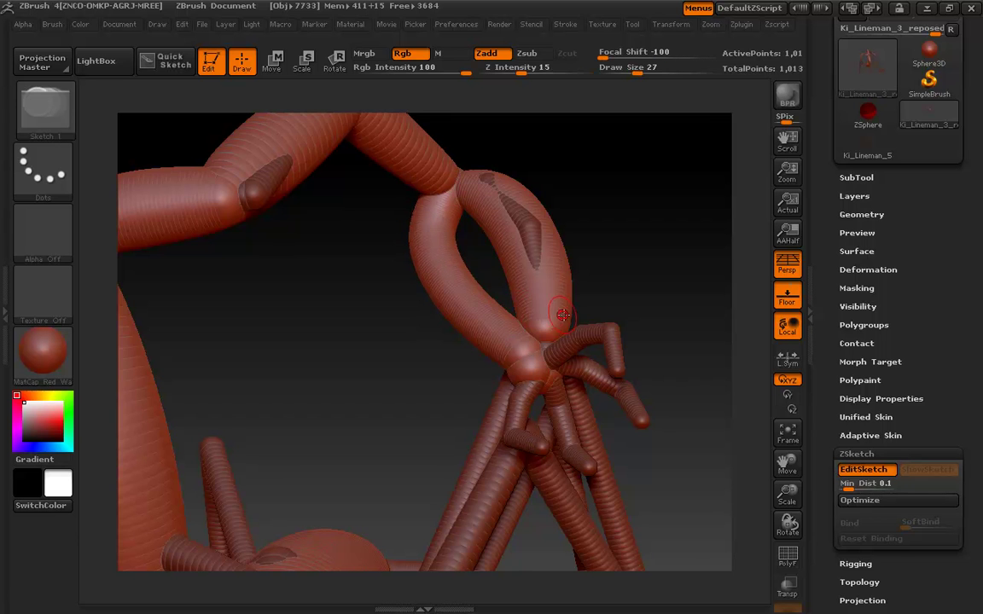
# Set the unified skin resolution to 256 and regenerate the skin preview to inspect the gap between the forearm strands
pyautogui.press('a')
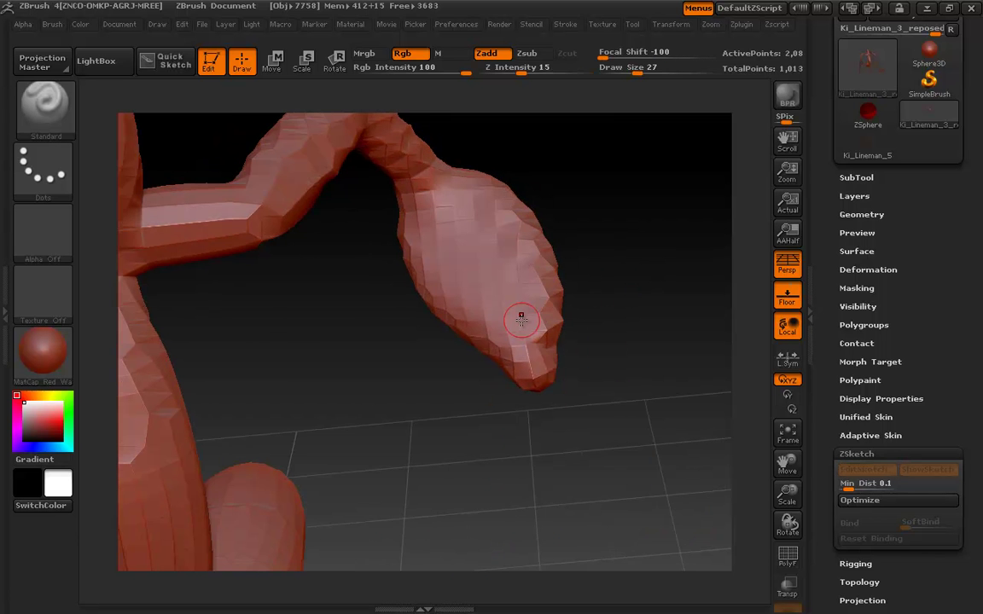
pyautogui.moveTo(638, 257); pyautogui.dragTo(602, 337)
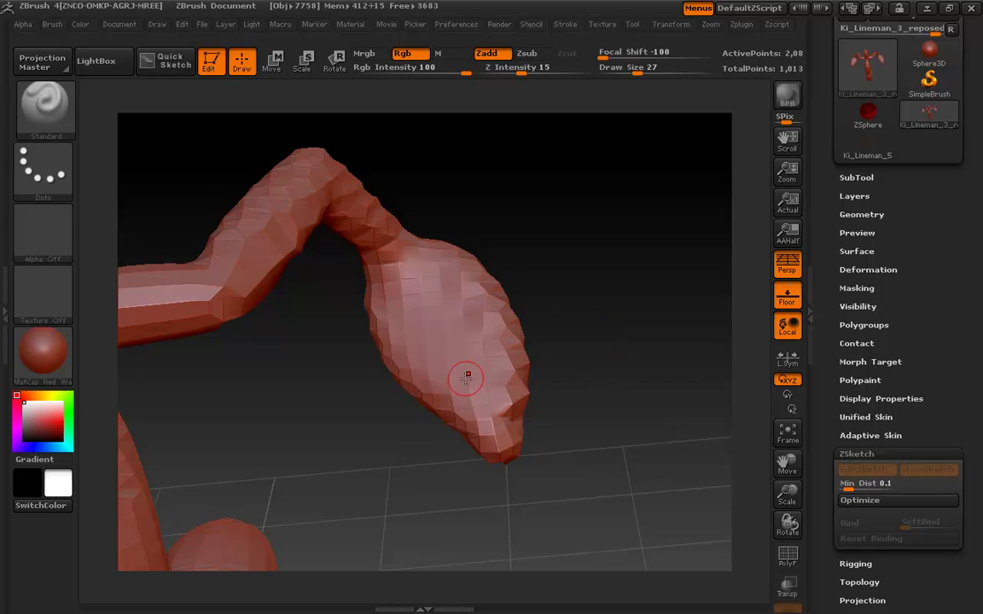
pyautogui.click(857, 453)
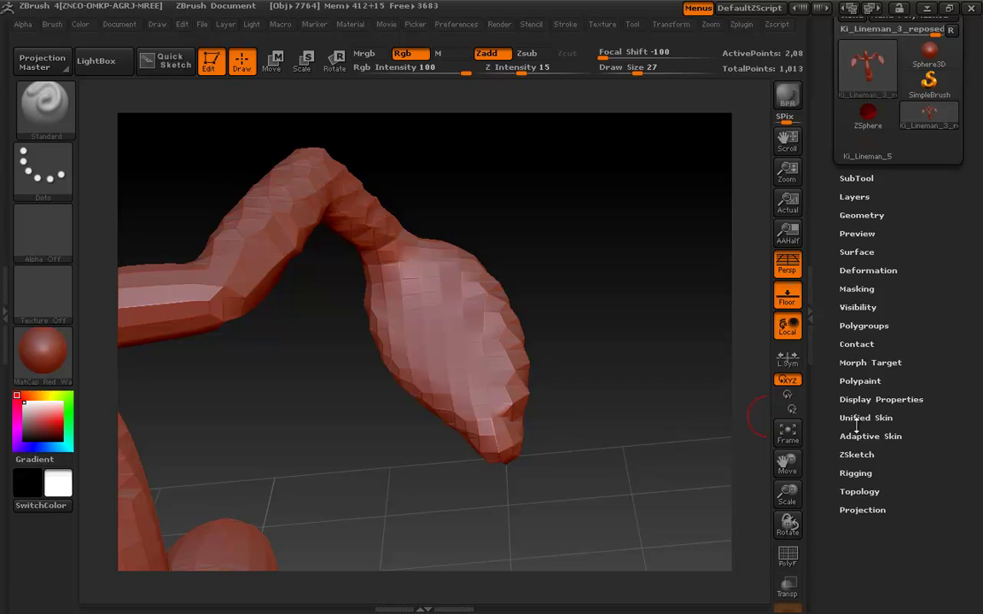
pyautogui.click(858, 418)
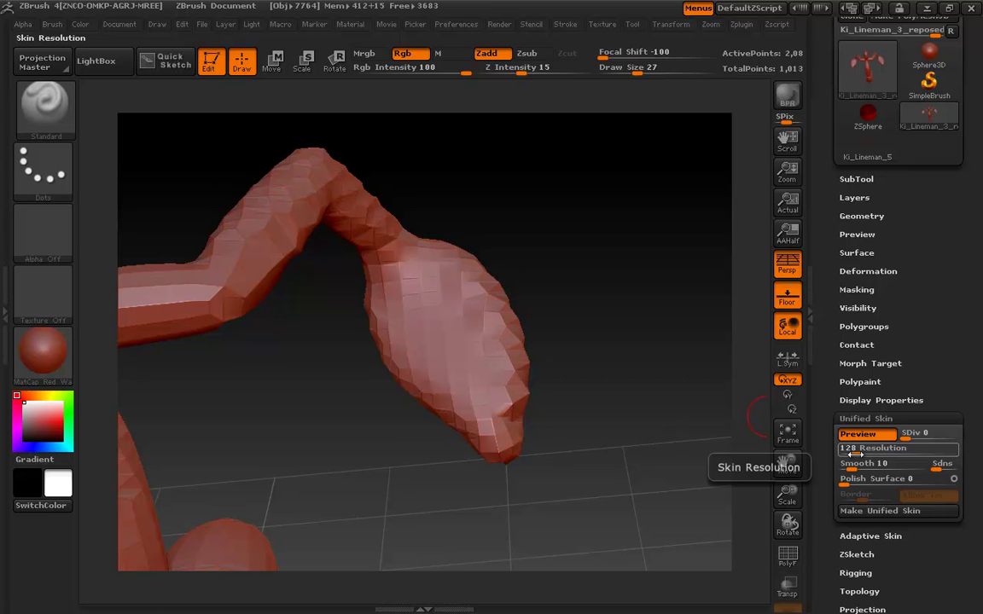
pyautogui.moveTo(853, 455); pyautogui.dragTo(865, 454)
pyautogui.click(849, 449)
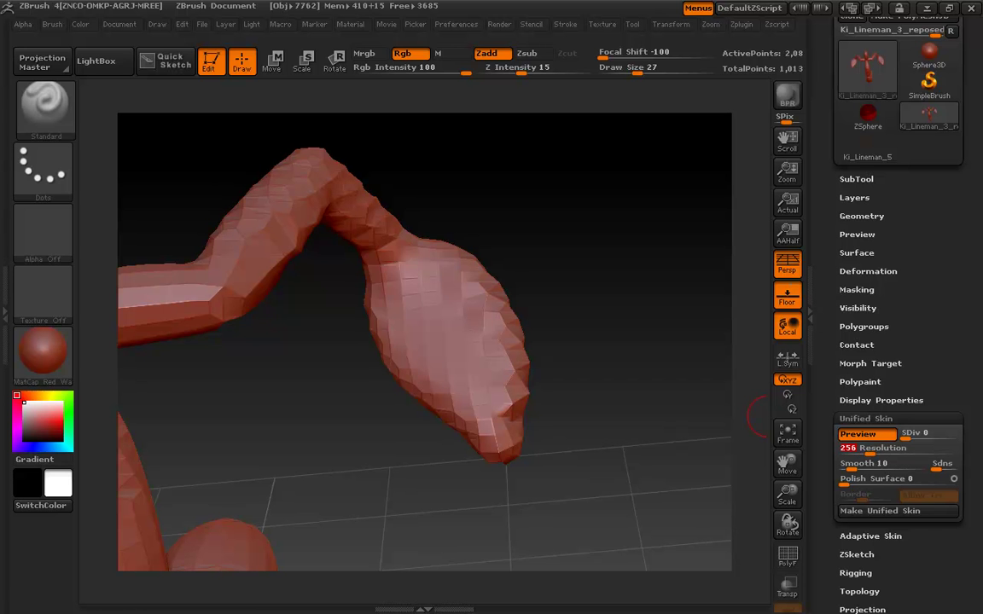
pyautogui.click(860, 435)
pyautogui.click(861, 437)
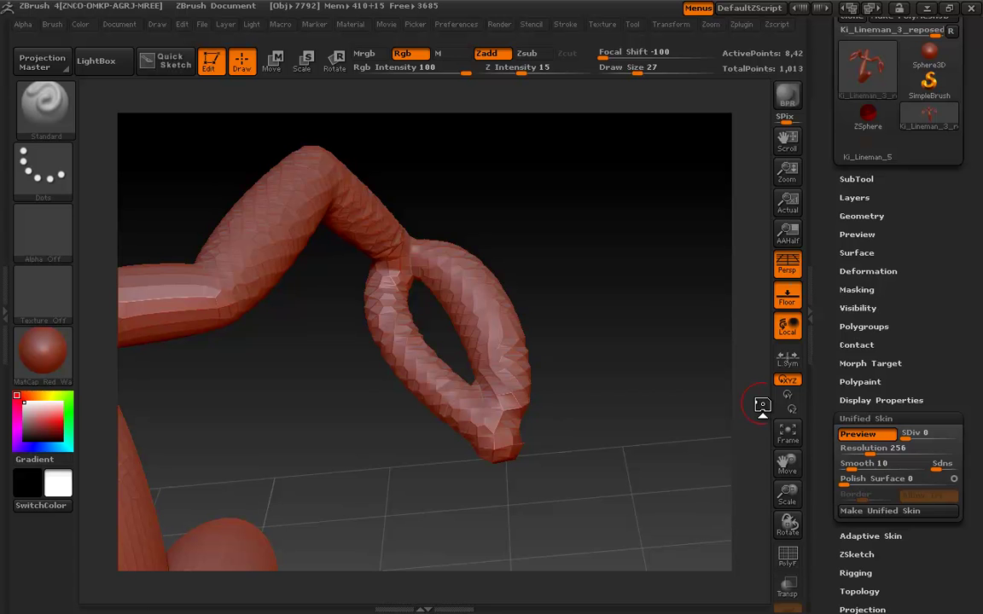
pyautogui.moveTo(574, 313); pyautogui.dragTo(591, 345)
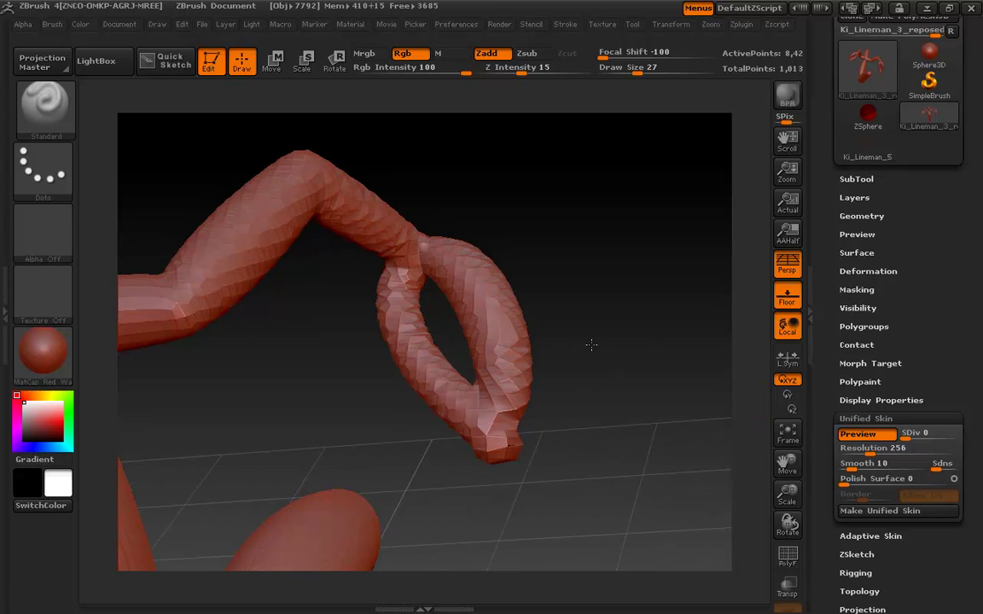
pyautogui.click(886, 436)
# Replace the outer forearm strand with a new stroke at draw size 33 and check it in the skin preview
pyautogui.moveTo(630, 316); pyautogui.dragTo(653, 320)
pyautogui.moveTo(505, 321)
pyautogui.keyDown('shift'); pyautogui.mouseDown()
pyautogui.moveTo(484, 285)
pyautogui.moveTo(457, 304)
pyautogui.moveTo(450, 265)
pyautogui.moveTo(432, 251)
pyautogui.moveTo(495, 325)
pyautogui.moveTo(513, 389)
pyautogui.mouseUp(); pyautogui.keyUp('shift')
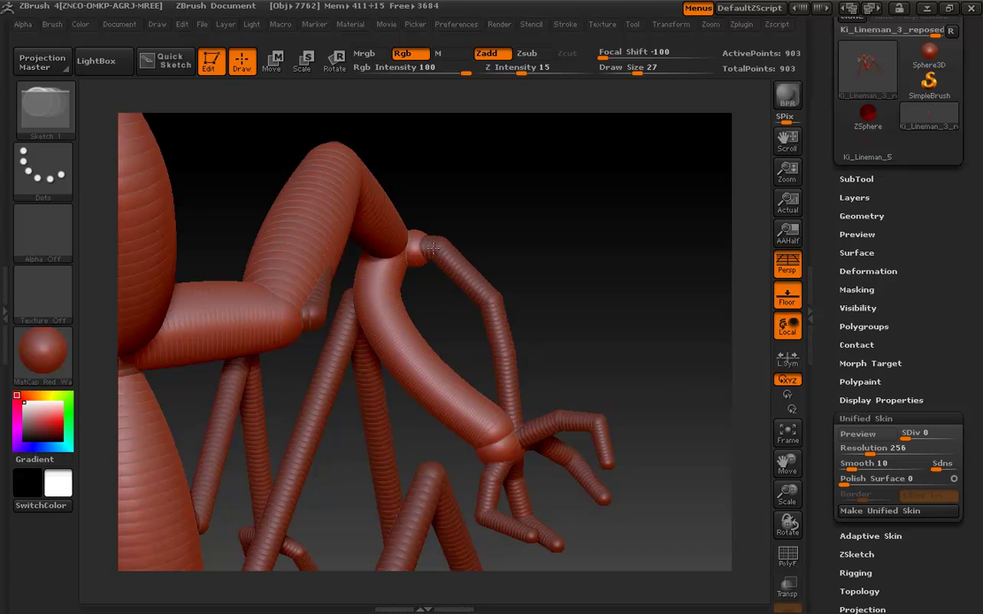
pyautogui.moveTo(399, 211); pyautogui.dragTo(484, 241)
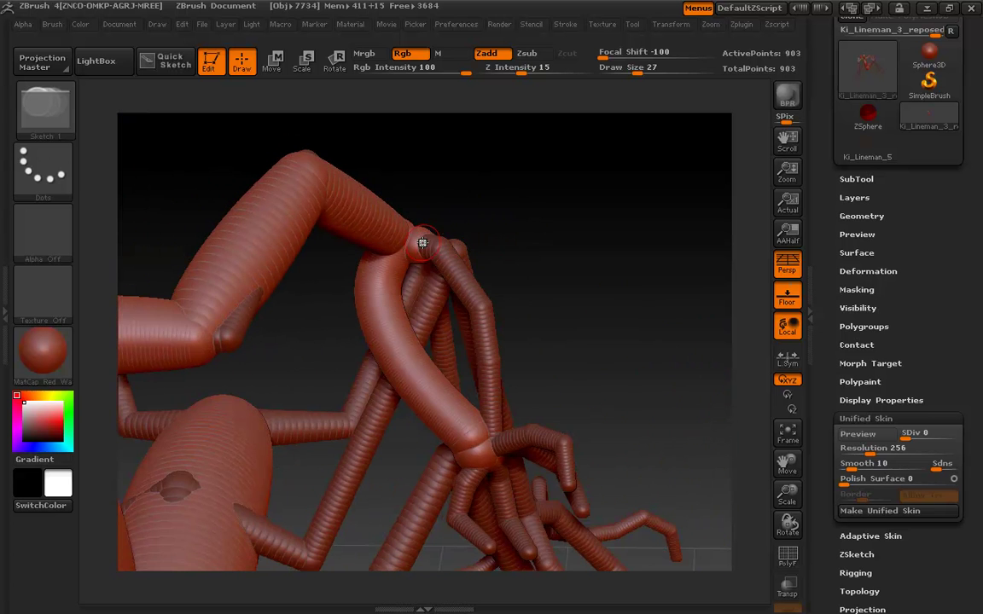
pyautogui.moveTo(433, 222); pyautogui.dragTo(524, 256)
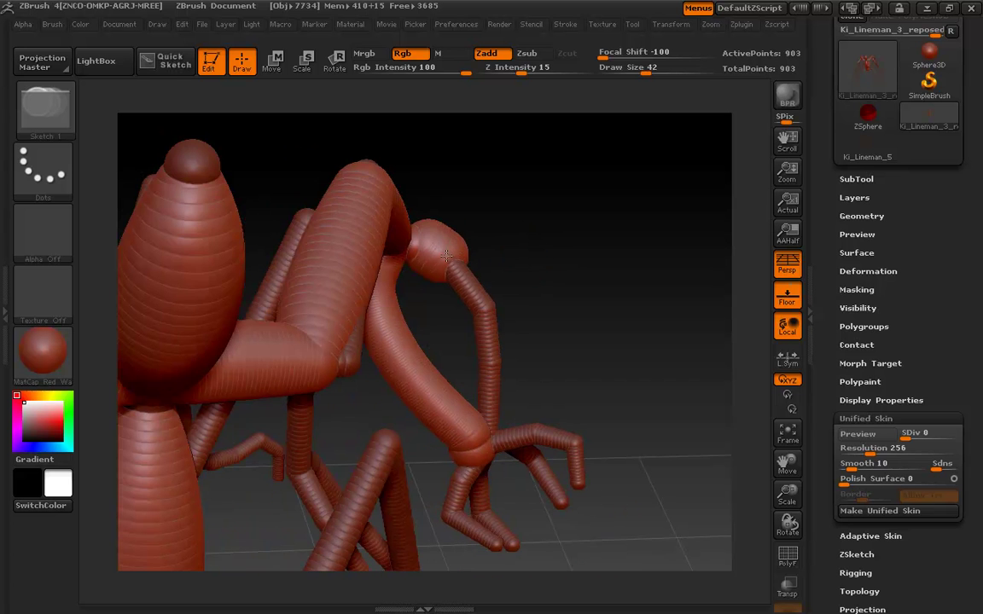
pyautogui.hotkey('ctrl', 'z')
pyautogui.press('s')
pyautogui.moveTo(445, 259)
pyautogui.mouseDown()
pyautogui.moveTo(436, 259)
pyautogui.moveTo(452, 249)
pyautogui.moveTo(488, 282)
pyautogui.moveTo(503, 326)
pyautogui.moveTo(488, 418)
pyautogui.moveTo(437, 375)
pyautogui.moveTo(439, 247)
pyautogui.moveTo(424, 245)
pyautogui.mouseUp()
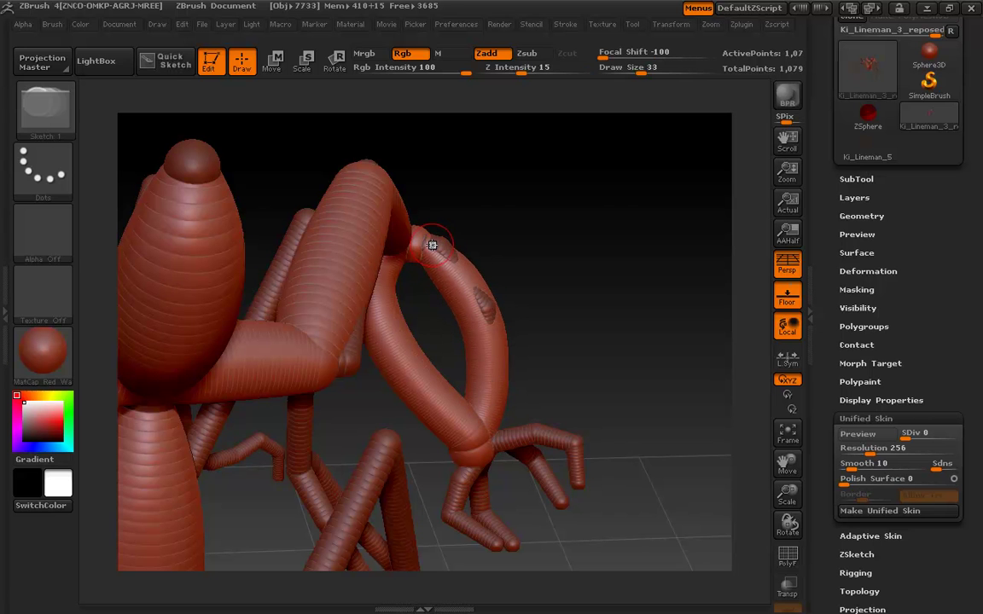
pyautogui.moveTo(595, 330); pyautogui.dragTo(570, 288)
pyautogui.hotkey('shift', 'a')
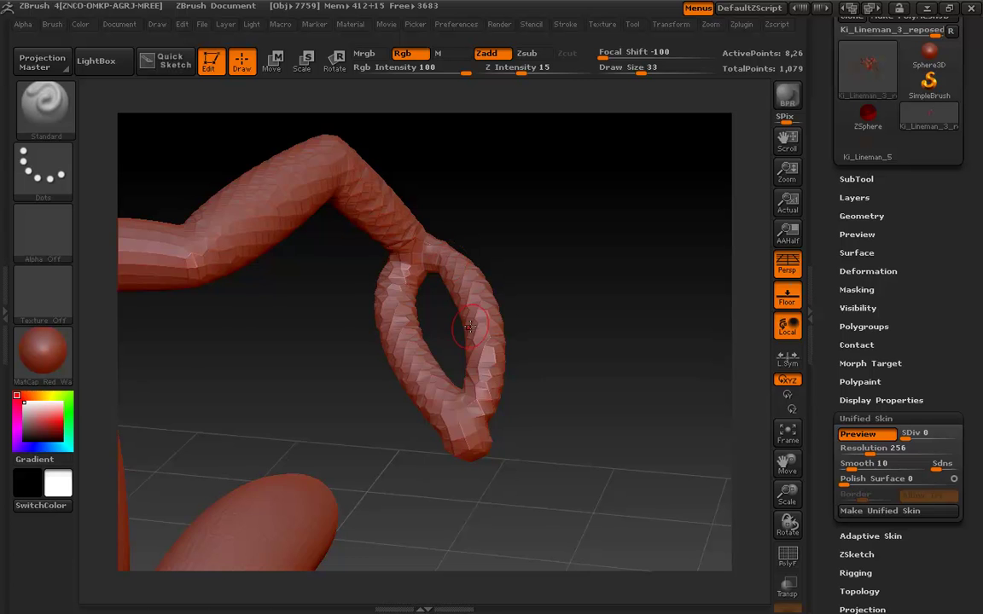
pyautogui.hotkey('shift', 'a')
# Sketch volumes over the first fingers of the upper hands at draw size 21
pyautogui.moveTo(469, 326)
pyautogui.mouseDown()
pyautogui.moveTo(618, 351)
pyautogui.moveTo(599, 256)
pyautogui.moveTo(603, 198)
pyautogui.moveTo(603, 252)
pyautogui.moveTo(663, 307)
pyautogui.moveTo(522, 345)
pyautogui.mouseUp()
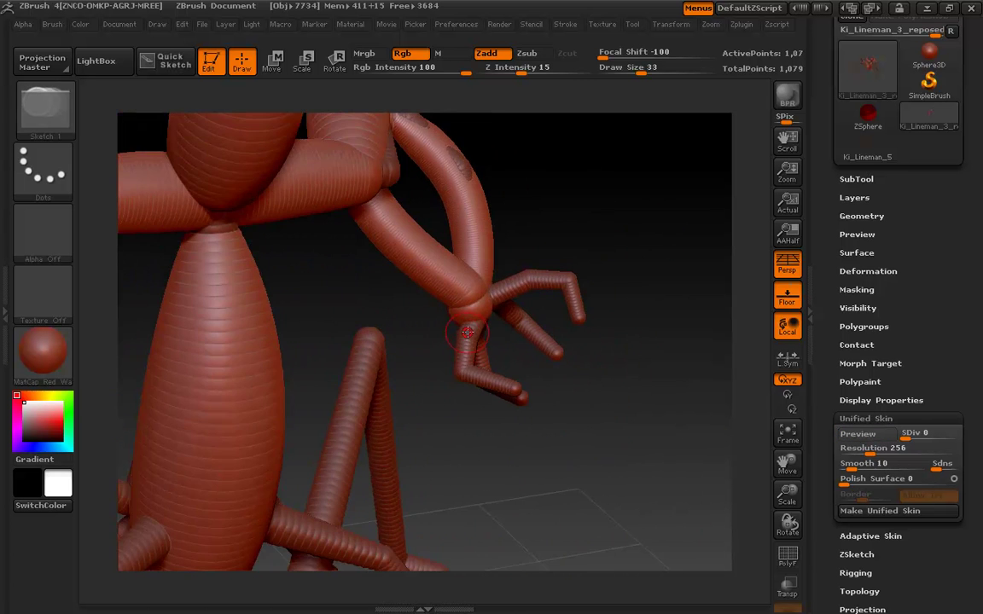
pyautogui.press('s')
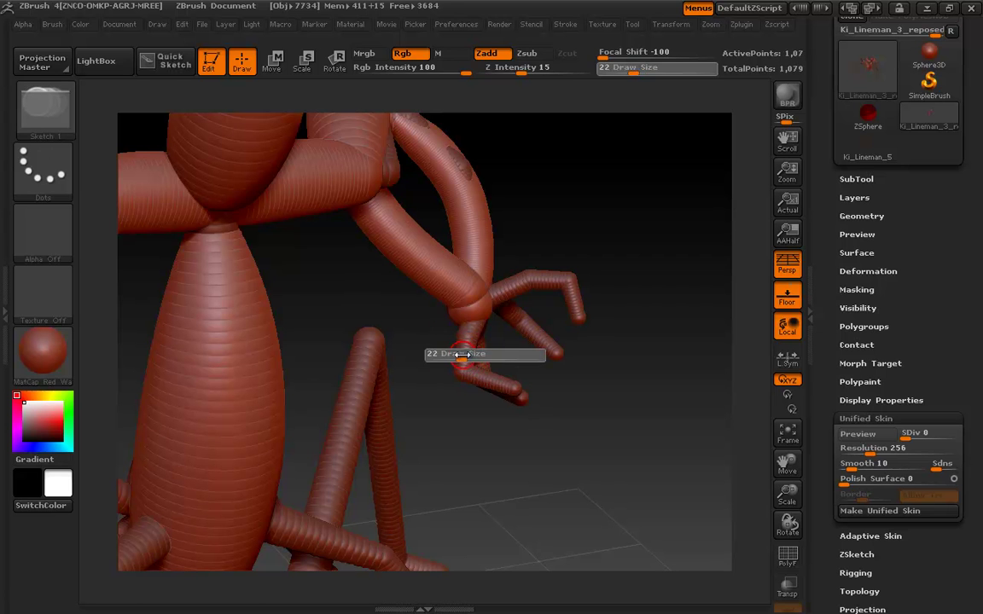
pyautogui.moveTo(461, 355)
pyautogui.mouseDown()
pyautogui.moveTo(462, 337)
pyautogui.moveTo(462, 370)
pyautogui.moveTo(511, 387)
pyautogui.moveTo(469, 370)
pyautogui.moveTo(469, 336)
pyautogui.moveTo(470, 369)
pyautogui.mouseUp()
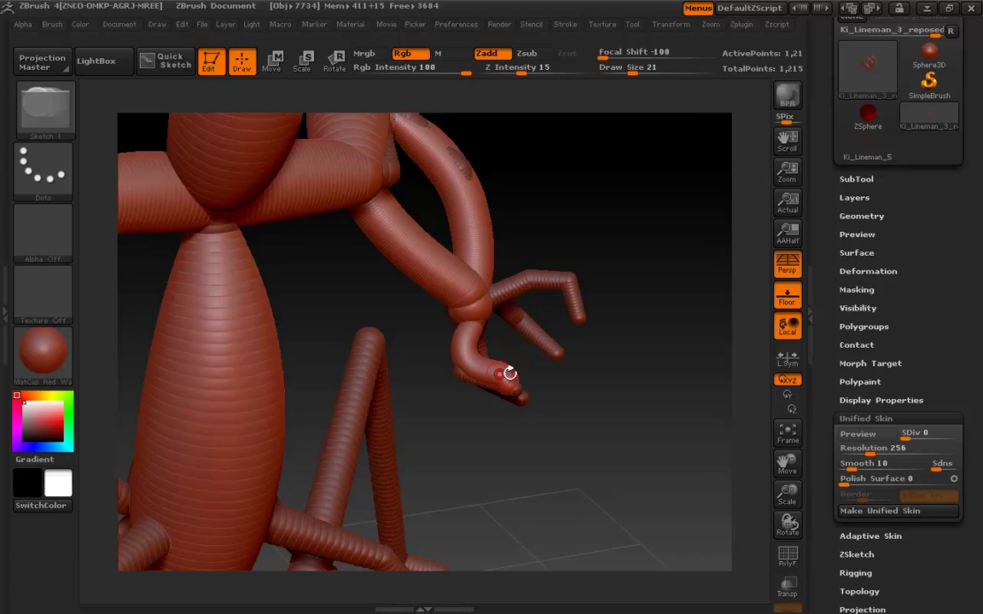
pyautogui.moveTo(539, 358)
pyautogui.mouseDown()
pyautogui.moveTo(617, 326)
pyautogui.moveTo(687, 358)
pyautogui.moveTo(687, 401)
pyautogui.moveTo(626, 395)
pyautogui.moveTo(642, 430)
pyautogui.mouseUp()
pyautogui.moveTo(534, 375)
pyautogui.mouseDown()
pyautogui.moveTo(489, 410)
pyautogui.moveTo(462, 406)
pyautogui.moveTo(494, 407)
pyautogui.moveTo(519, 381)
pyautogui.mouseUp()
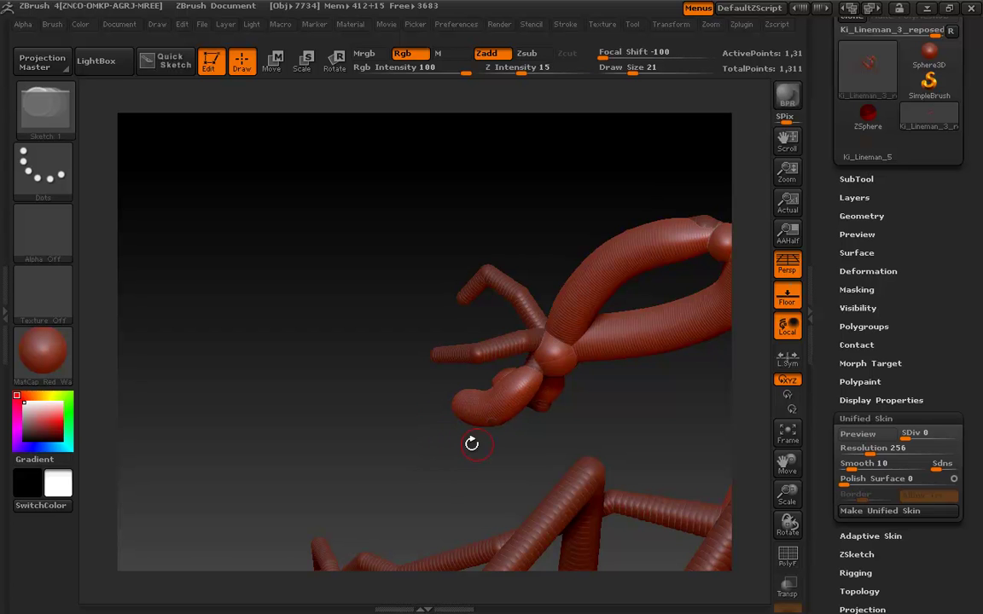
# Sketch volumes over the other fingers of the upper hands and smooth them where they join the wrists
pyautogui.moveTo(396, 392)
pyautogui.mouseDown()
pyautogui.moveTo(350, 366)
pyautogui.moveTo(530, 341)
pyautogui.moveTo(471, 357)
pyautogui.mouseUp()
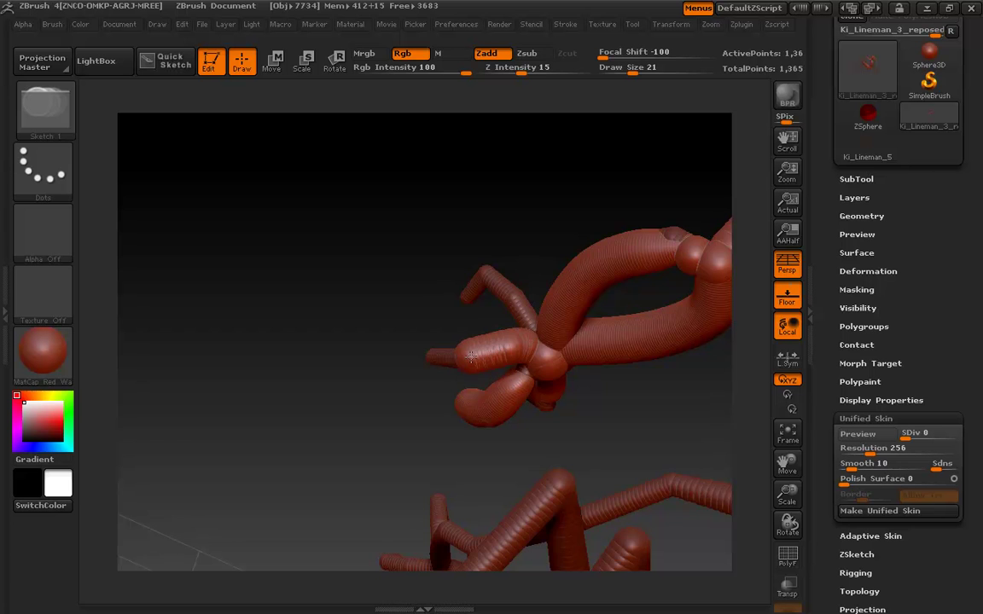
pyautogui.moveTo(367, 389)
pyautogui.mouseDown()
pyautogui.moveTo(415, 357)
pyautogui.moveTo(334, 410)
pyautogui.moveTo(327, 426)
pyautogui.mouseUp()
pyautogui.hotkey('ctrl', 'z')
pyautogui.moveTo(526, 360)
pyautogui.mouseDown()
pyautogui.moveTo(510, 402)
pyautogui.moveTo(451, 406)
pyautogui.moveTo(522, 390)
pyautogui.moveTo(531, 369)
pyautogui.mouseUp()
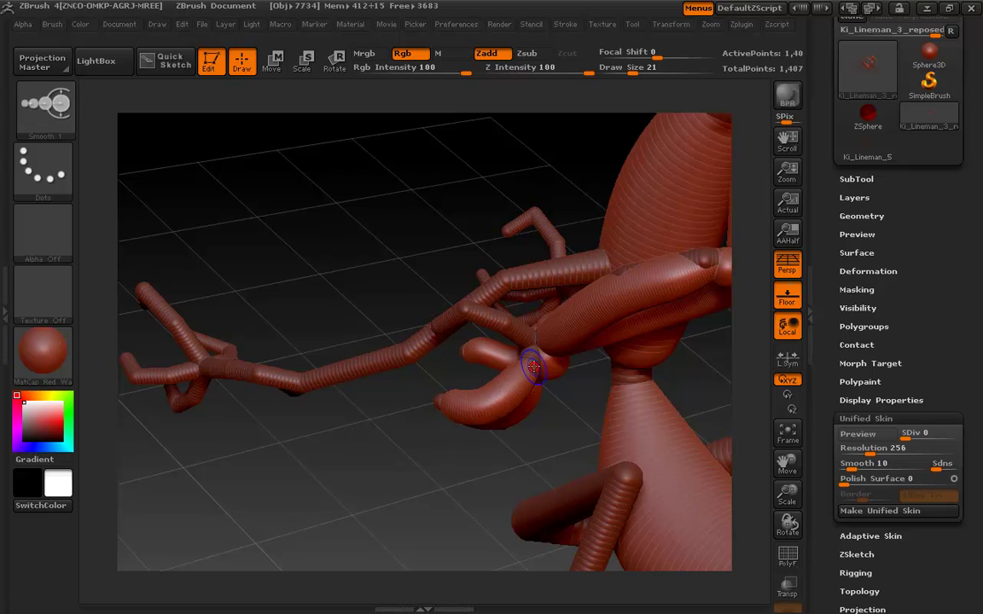
pyautogui.moveTo(401, 435)
pyautogui.mouseDown()
pyautogui.moveTo(443, 426)
pyautogui.moveTo(576, 341)
pyautogui.moveTo(437, 372)
pyautogui.moveTo(495, 348)
pyautogui.moveTo(522, 424)
pyautogui.moveTo(525, 395)
pyautogui.mouseUp()
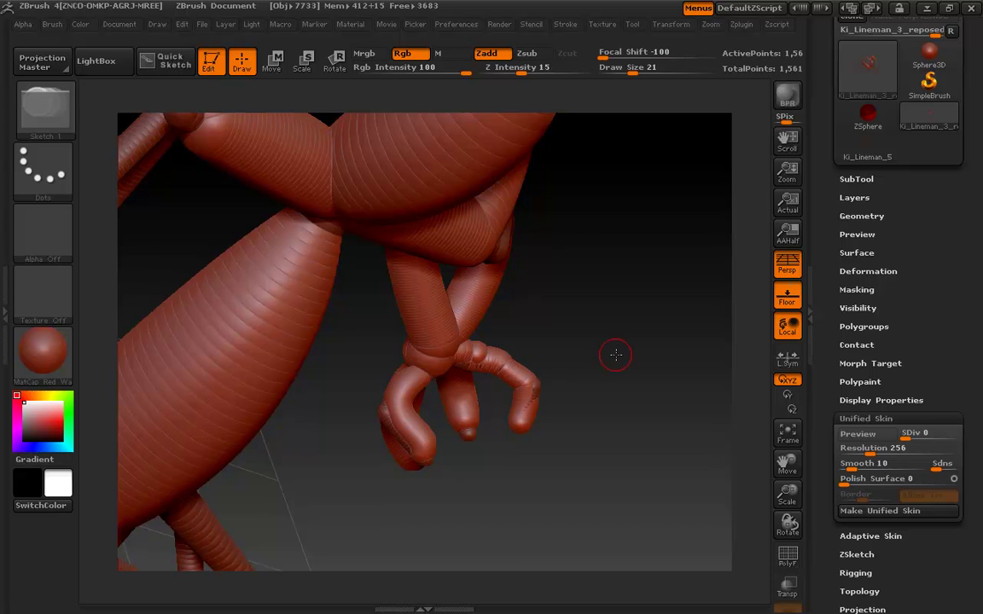
# Undo the latest finger strokes, then resketch and smooth the volume along that finger from the wrist
pyautogui.moveTo(615, 351); pyautogui.dragTo(606, 362)
pyautogui.hotkey('ctrl', 'z')
pyautogui.hotkey('ctrl', 'z')
pyautogui.hotkey('ctrl', 'z')
pyautogui.hotkey('ctrl', 'z')
pyautogui.hotkey('ctrl', 'z')
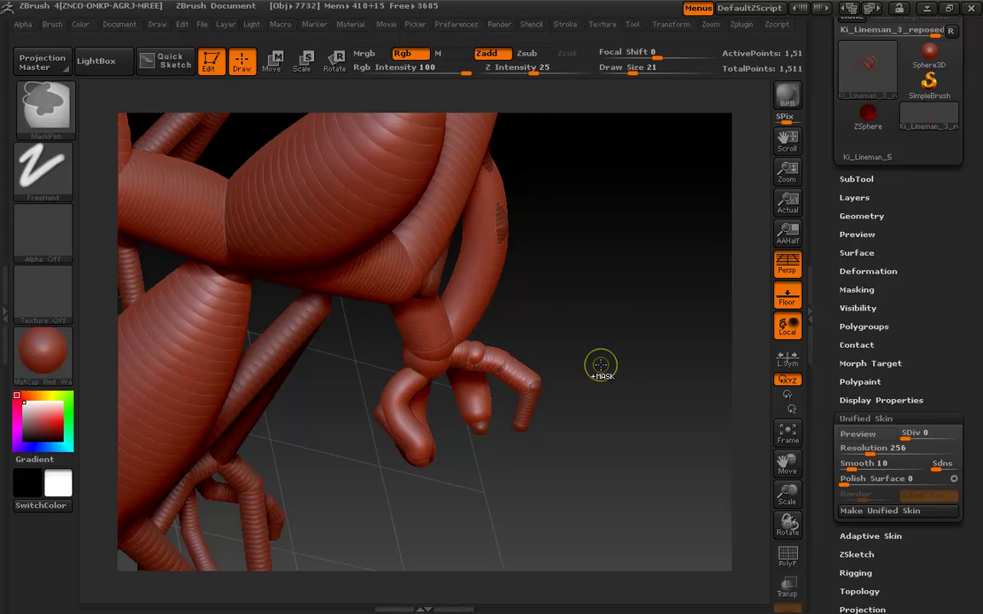
pyautogui.press('s')
pyautogui.moveTo(467, 360)
pyautogui.mouseDown()
pyautogui.moveTo(471, 332)
pyautogui.moveTo(506, 348)
pyautogui.moveTo(525, 415)
pyautogui.mouseUp()
pyautogui.moveTo(472, 381)
pyautogui.keyDown('shift'); pyautogui.mouseDown()
pyautogui.moveTo(474, 346)
pyautogui.moveTo(435, 314)
pyautogui.mouseUp(); pyautogui.keyUp('shift')
# Inspect the upper arms and hands of the creature in the skin preview
pyautogui.moveTo(539, 328)
pyautogui.mouseDown()
pyautogui.moveTo(597, 294)
pyautogui.moveTo(562, 219)
pyautogui.moveTo(597, 256)
pyautogui.moveTo(575, 292)
pyautogui.moveTo(689, 308)
pyautogui.mouseUp()
pyautogui.moveTo(477, 478); pyautogui.dragTo(448, 279)
pyautogui.moveTo(511, 409); pyautogui.dragTo(520, 383)
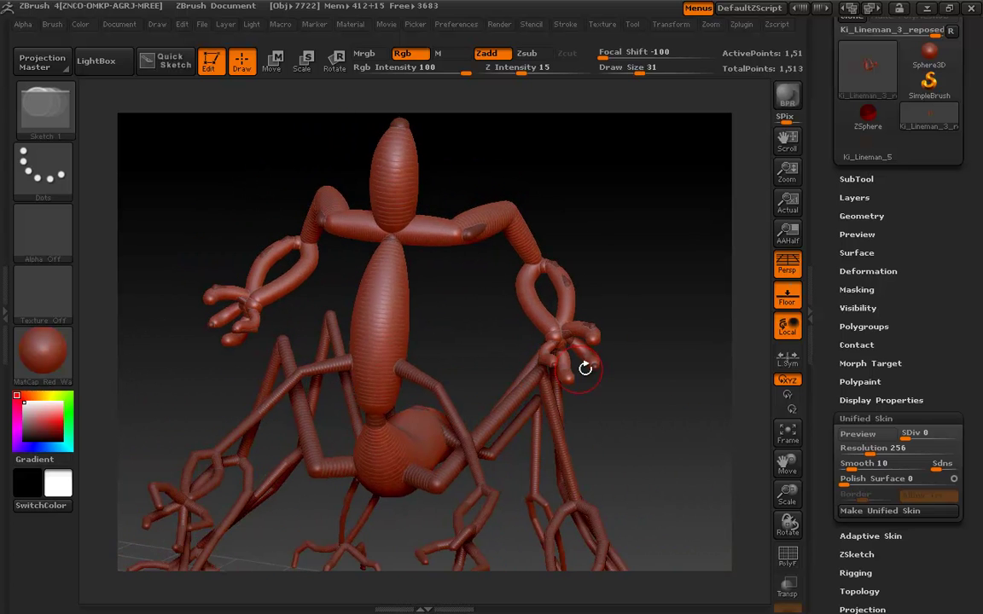
pyautogui.press('a')
pyautogui.moveTo(664, 320)
pyautogui.mouseDown()
pyautogui.moveTo(483, 319)
pyautogui.moveTo(577, 320)
pyautogui.moveTo(640, 347)
pyautogui.moveTo(675, 333)
pyautogui.mouseUp()
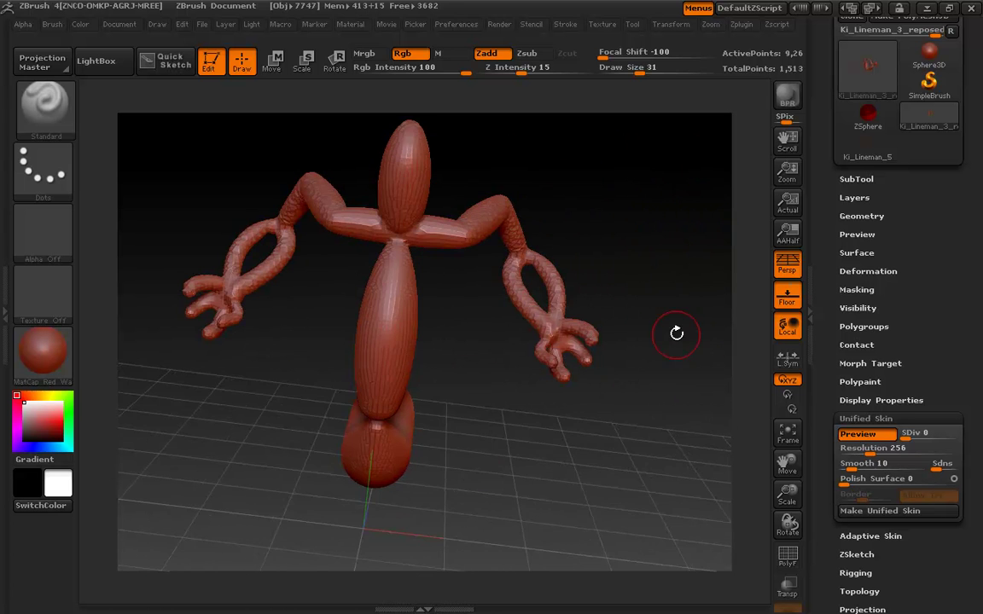
pyautogui.press('a')
# Sketch mirrored volumes where the lower arms leave the torso at draw size 31 and smooth them
pyautogui.moveTo(647, 412); pyautogui.dragTo(395, 411)
pyautogui.moveTo(711, 479); pyautogui.dragTo(648, 367)
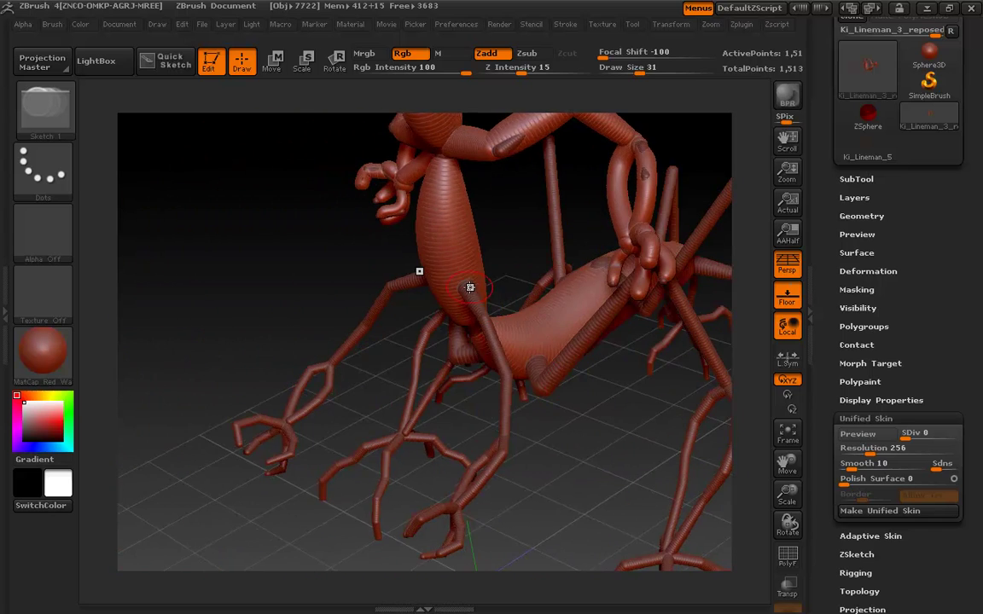
pyautogui.moveTo(460, 410); pyautogui.dragTo(456, 359)
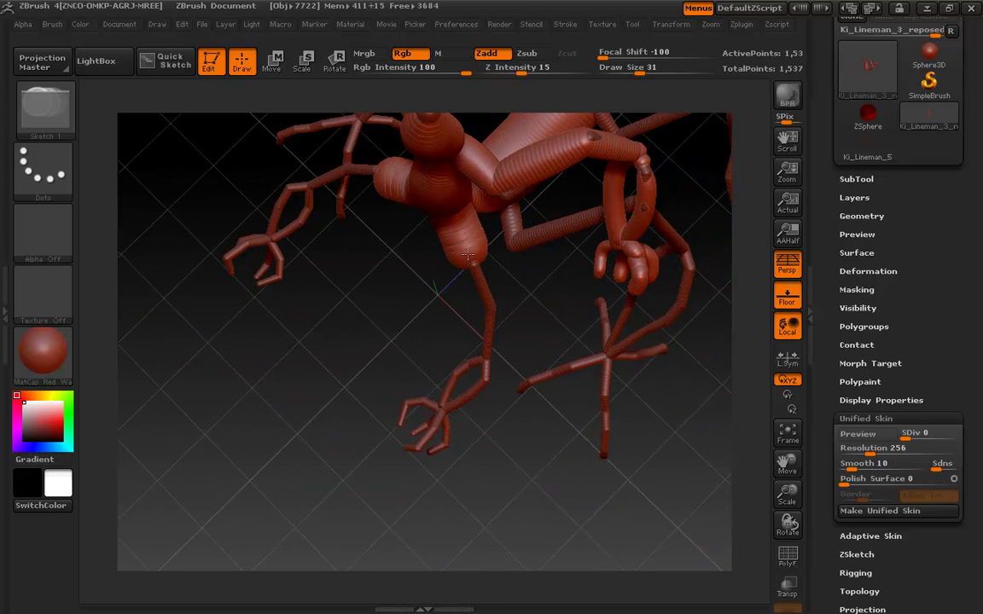
pyautogui.moveTo(472, 269)
pyautogui.keyDown('shift'); pyautogui.mouseDown()
pyautogui.moveTo(465, 249)
pyautogui.moveTo(468, 269)
pyautogui.moveTo(439, 299)
pyautogui.moveTo(477, 245)
pyautogui.moveTo(601, 261)
pyautogui.moveTo(563, 229)
pyautogui.moveTo(496, 395)
pyautogui.moveTo(552, 436)
pyautogui.moveTo(474, 397)
pyautogui.moveTo(434, 345)
pyautogui.moveTo(420, 352)
pyautogui.mouseUp(); pyautogui.keyUp('shift')
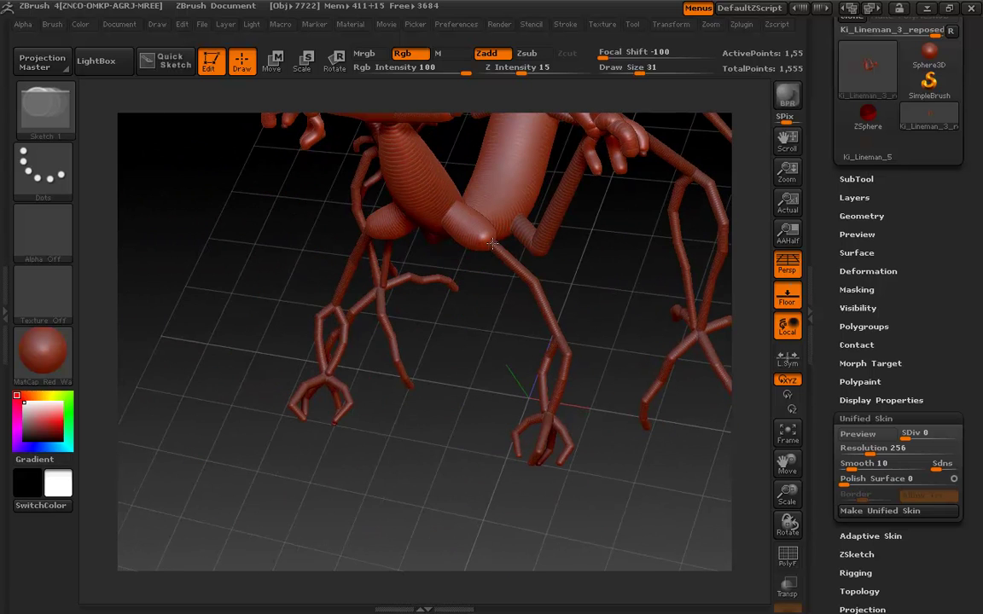
# Extend the sketched volumes along the lower arms down to where the forearms split
pyautogui.moveTo(493, 243); pyautogui.dragTo(527, 282)
pyautogui.moveTo(456, 331); pyautogui.dragTo(413, 326)
pyautogui.moveTo(589, 317); pyautogui.dragTo(495, 300)
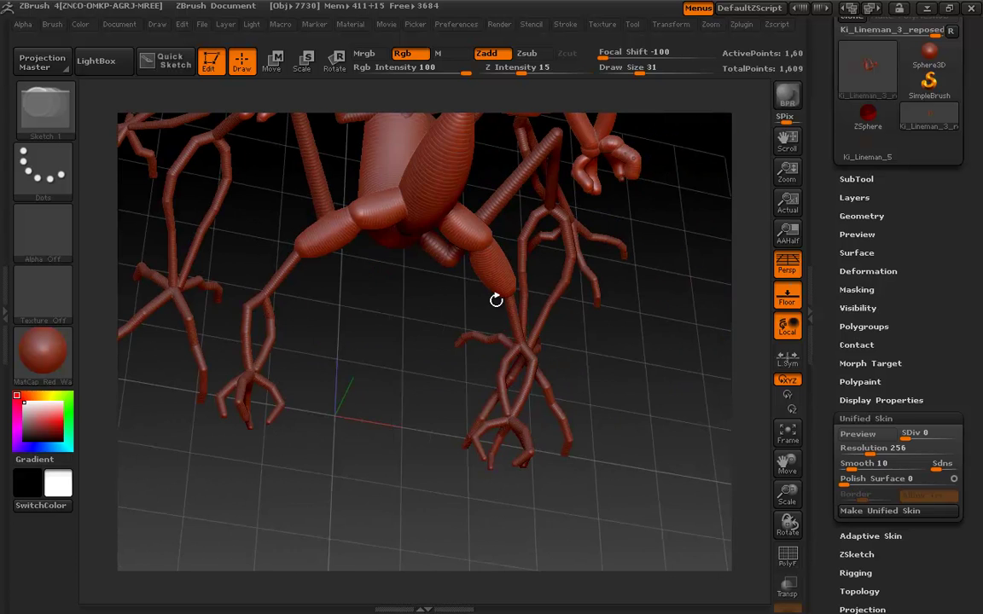
pyautogui.moveTo(450, 344)
pyautogui.keyDown('alt'); pyautogui.mouseDown()
pyautogui.moveTo(371, 335)
pyautogui.moveTo(380, 418)
pyautogui.moveTo(250, 323)
pyautogui.moveTo(326, 249)
pyautogui.mouseUp(); pyautogui.keyUp('alt')
pyautogui.moveTo(256, 266)
pyautogui.mouseDown()
pyautogui.moveTo(263, 263)
pyautogui.moveTo(248, 267)
pyautogui.moveTo(273, 265)
pyautogui.mouseUp()
pyautogui.moveTo(350, 251)
pyautogui.mouseDown()
pyautogui.moveTo(374, 331)
pyautogui.moveTo(368, 346)
pyautogui.moveTo(358, 273)
pyautogui.mouseUp()
pyautogui.moveTo(208, 349)
pyautogui.mouseDown()
pyautogui.moveTo(267, 367)
pyautogui.moveTo(265, 397)
pyautogui.mouseUp()
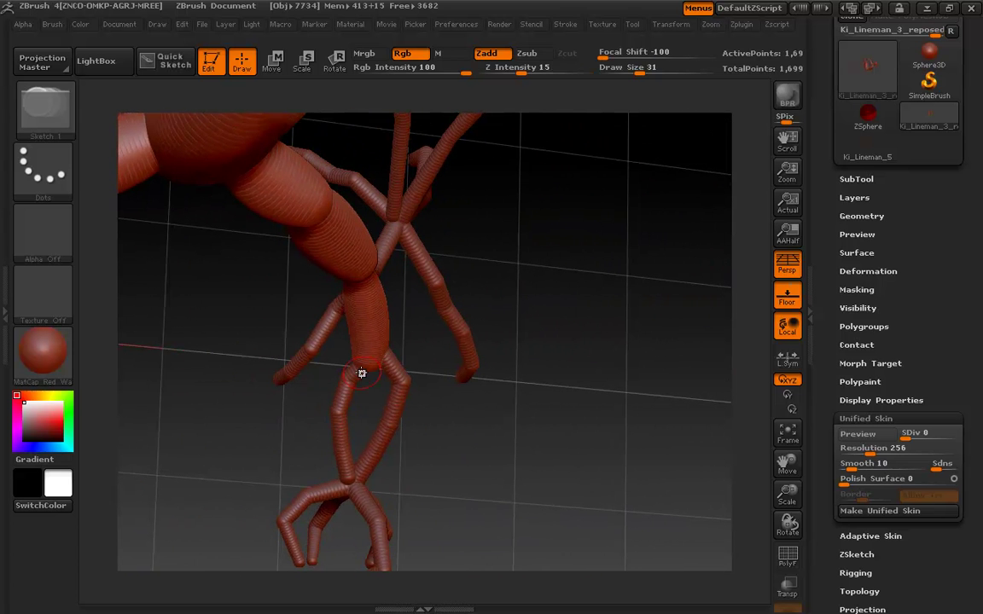
# Try sketching and smoothing volumes along one strand of the lower forearms at draw size 31, and undo them
pyautogui.moveTo(357, 370)
pyautogui.mouseDown()
pyautogui.moveTo(340, 403)
pyautogui.moveTo(345, 468)
pyautogui.mouseUp()
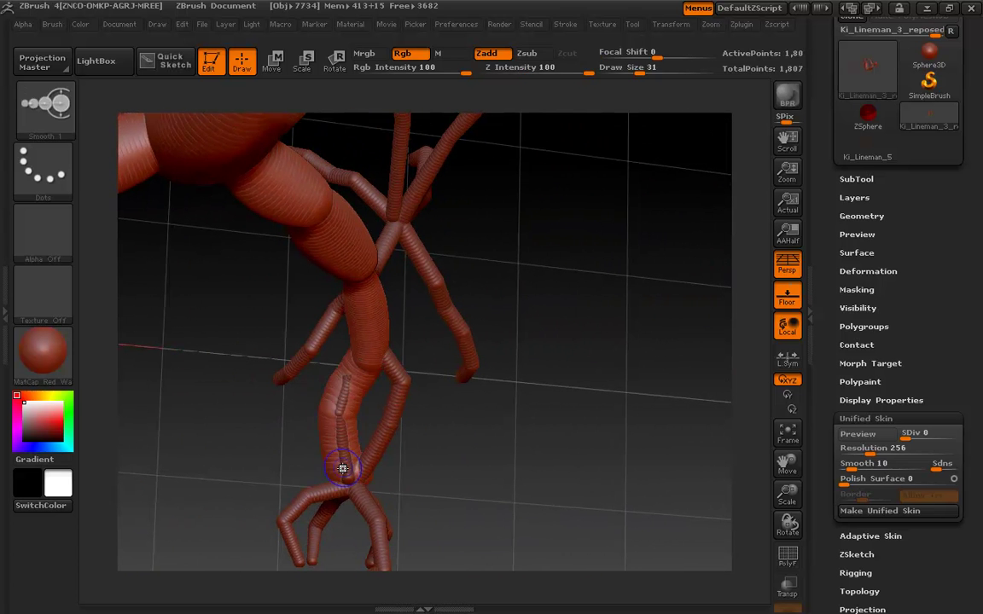
pyautogui.hotkey('ctrl', 'z')
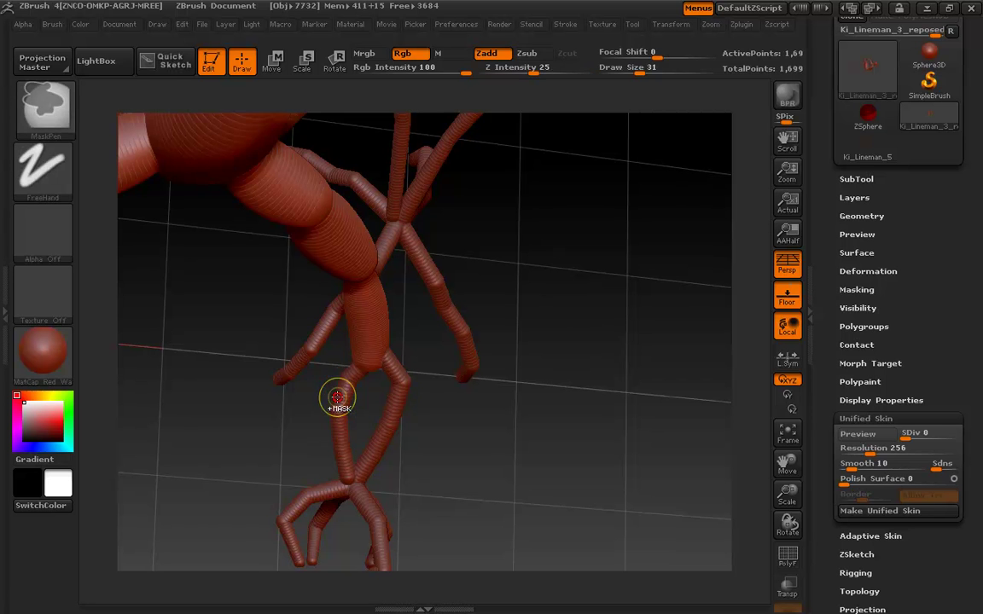
pyautogui.press('s')
pyautogui.moveTo(319, 395); pyautogui.dragTo(344, 395)
pyautogui.moveTo(363, 367)
pyautogui.mouseDown()
pyautogui.moveTo(340, 416)
pyautogui.moveTo(351, 480)
pyautogui.mouseUp()
pyautogui.keyDown('shift'); pyautogui.moveTo(348, 473); pyautogui.dragTo(334, 428); pyautogui.keyUp('shift')
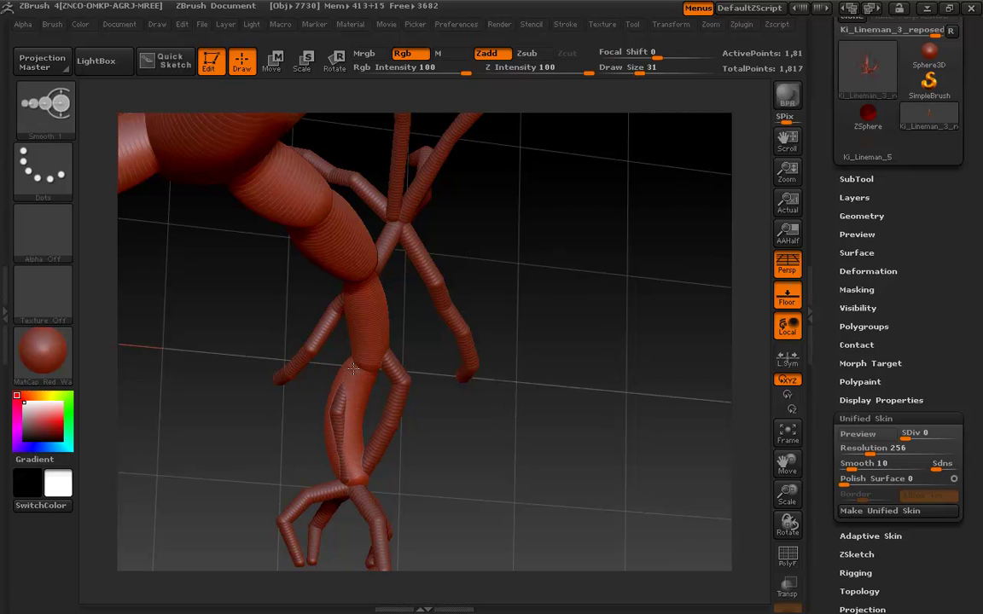
pyautogui.moveTo(431, 412)
pyautogui.mouseDown()
pyautogui.moveTo(488, 408)
pyautogui.moveTo(479, 406)
pyautogui.mouseUp()
pyautogui.hotkey('ctrl', 'z')
pyautogui.hotkey('ctrl', 'z')
# Sketch a slimmer volume along one strand of the lower forearms at draw size 18
pyautogui.press('s')
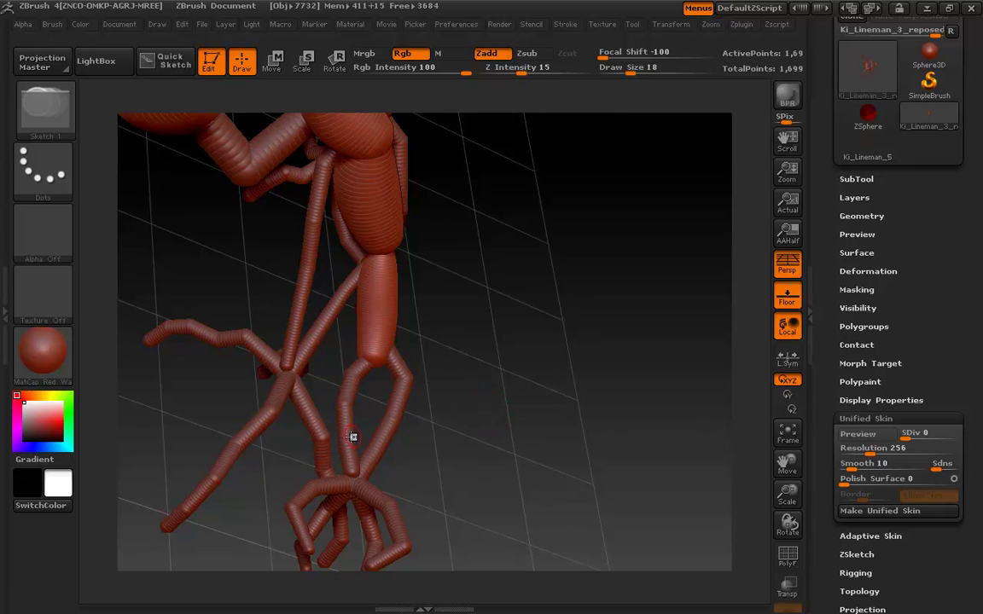
pyautogui.moveTo(346, 416)
pyautogui.mouseDown()
pyautogui.moveTo(353, 378)
pyautogui.moveTo(370, 369)
pyautogui.mouseUp()
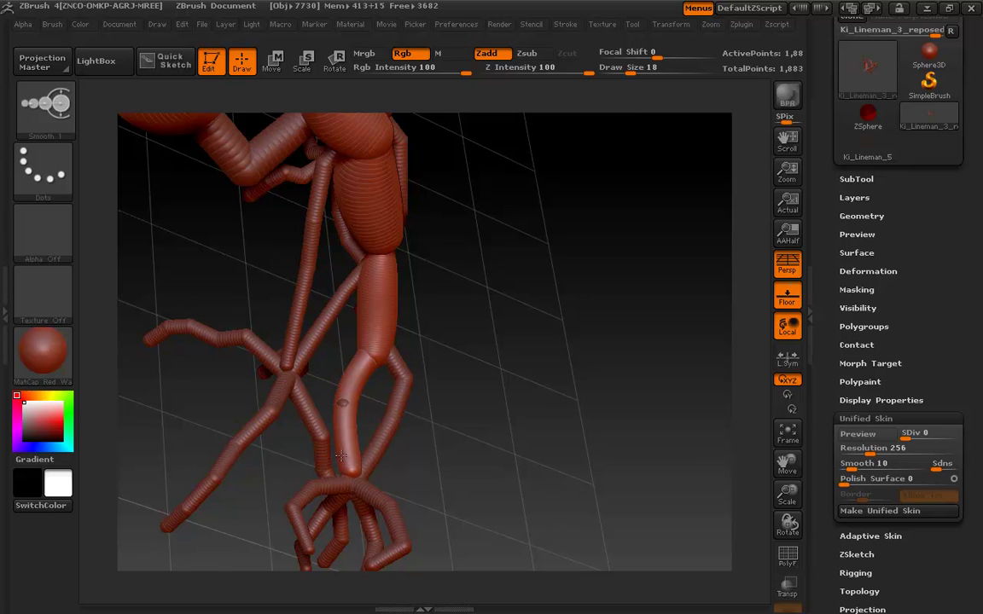
# Sketch a volume along the second strand of the lower forearms at draw size 18 and smooth it
pyautogui.moveTo(367, 466); pyautogui.dragTo(391, 427)
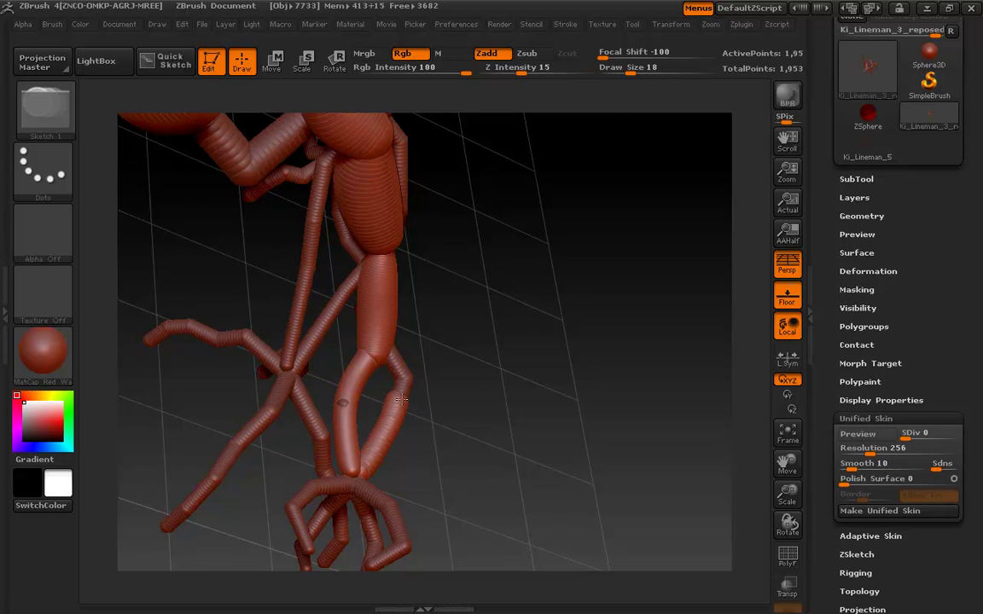
pyautogui.moveTo(390, 348); pyautogui.dragTo(387, 343)
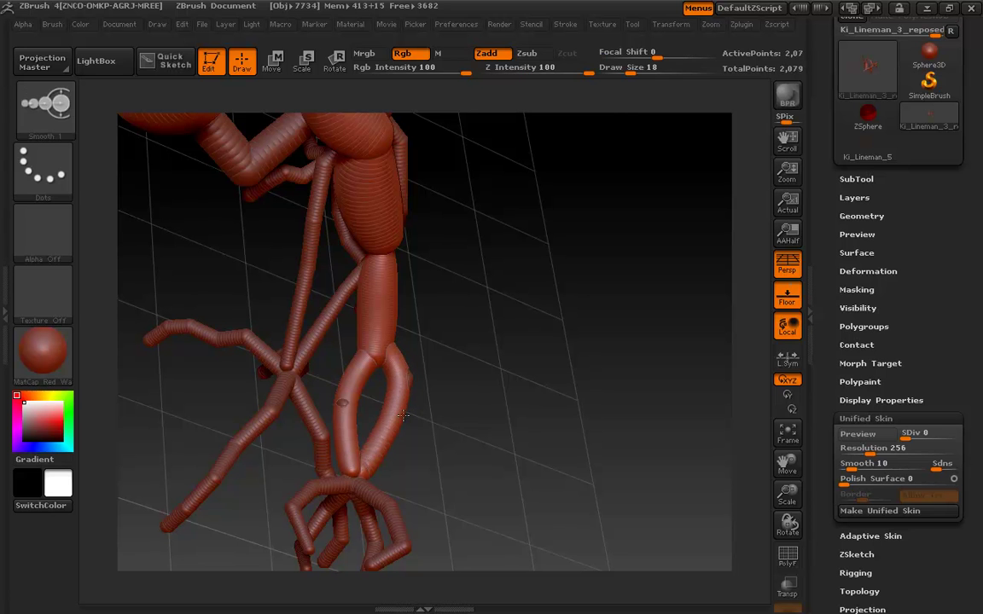
# Sketch volumes along the first two fingers of the lower hands at draw size 18 and smooth them
pyautogui.moveTo(367, 466)
pyautogui.mouseDown()
pyautogui.moveTo(494, 362)
pyautogui.moveTo(538, 259)
pyautogui.moveTo(588, 288)
pyautogui.moveTo(566, 349)
pyautogui.moveTo(524, 358)
pyautogui.moveTo(396, 348)
pyautogui.moveTo(347, 391)
pyautogui.mouseUp()
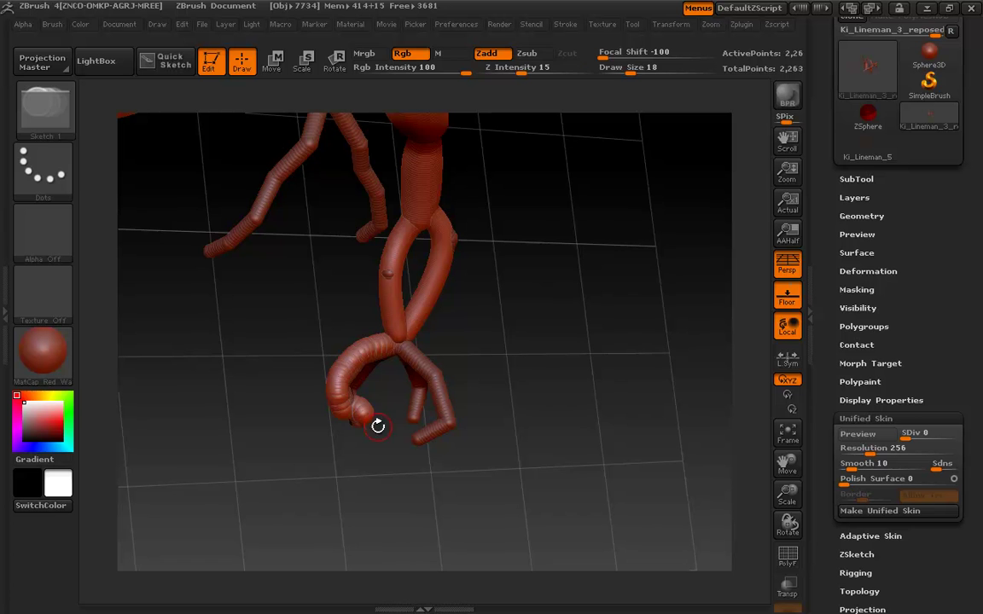
pyautogui.moveTo(378, 426)
pyautogui.keyDown('shift'); pyautogui.mouseDown()
pyautogui.moveTo(350, 388)
pyautogui.moveTo(362, 348)
pyautogui.moveTo(503, 237)
pyautogui.moveTo(469, 220)
pyautogui.moveTo(446, 366)
pyautogui.mouseUp(); pyautogui.keyUp('shift')
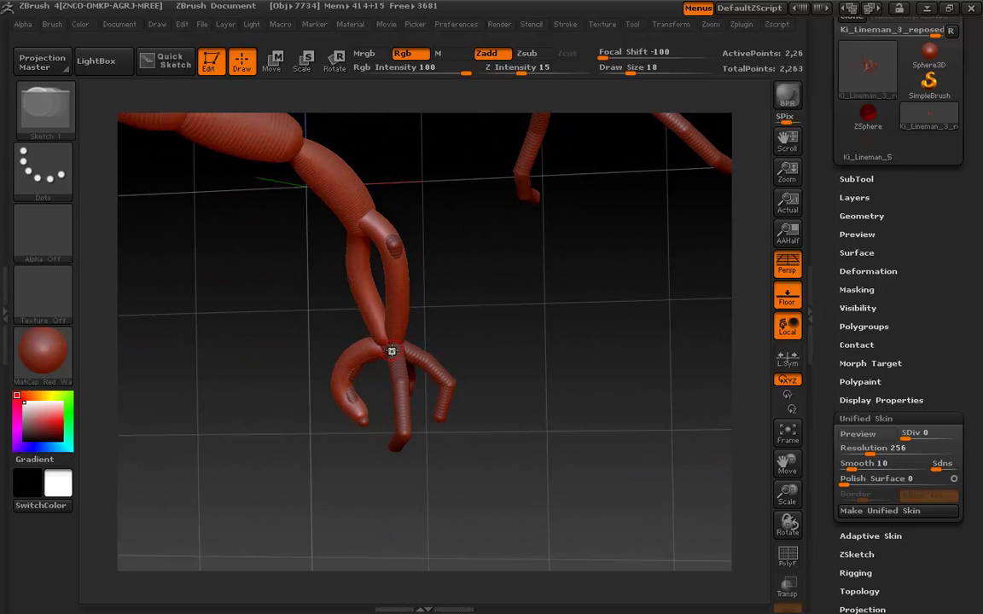
pyautogui.moveTo(444, 456); pyautogui.dragTo(542, 443)
pyautogui.moveTo(435, 407); pyautogui.dragTo(424, 424)
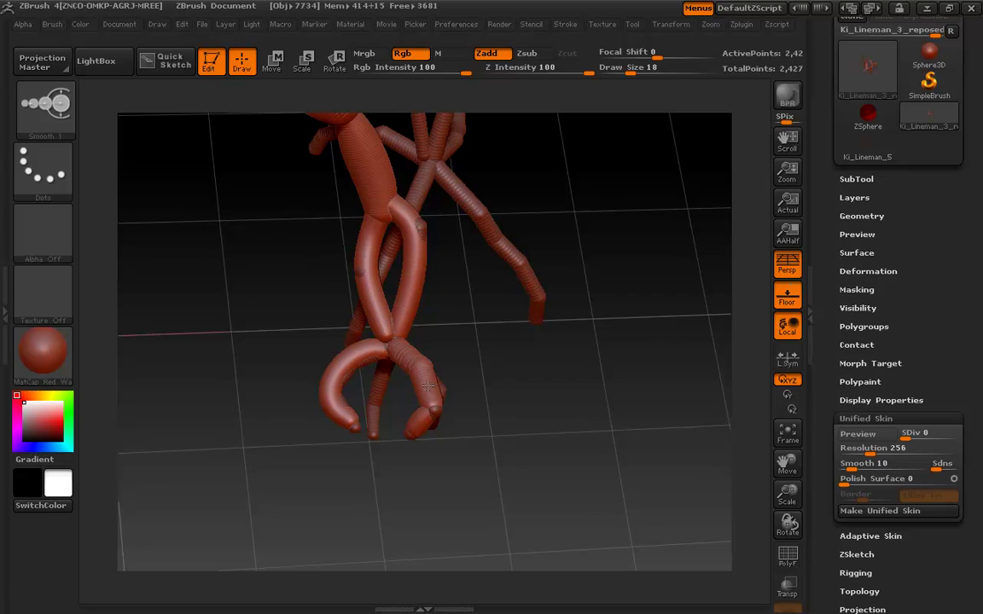
# Sketch volumes along the remaining two fingers of the lower hands at draw size 18 and smooth them
pyautogui.moveTo(550, 433); pyautogui.dragTo(509, 410)
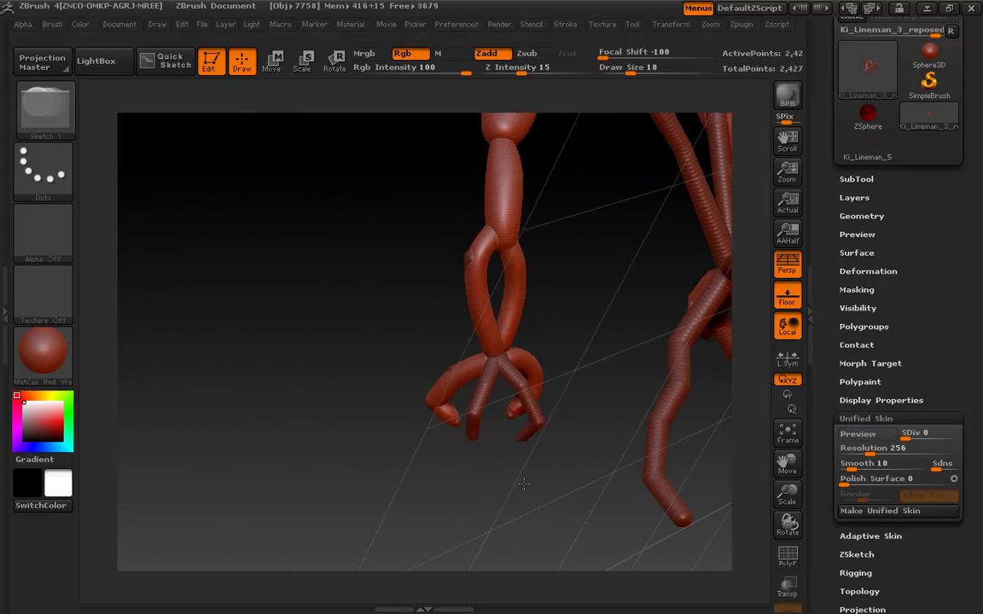
pyautogui.moveTo(497, 364)
pyautogui.mouseDown()
pyautogui.moveTo(475, 411)
pyautogui.moveTo(506, 472)
pyautogui.moveTo(475, 516)
pyautogui.mouseUp()
pyautogui.moveTo(506, 366); pyautogui.dragTo(523, 401)
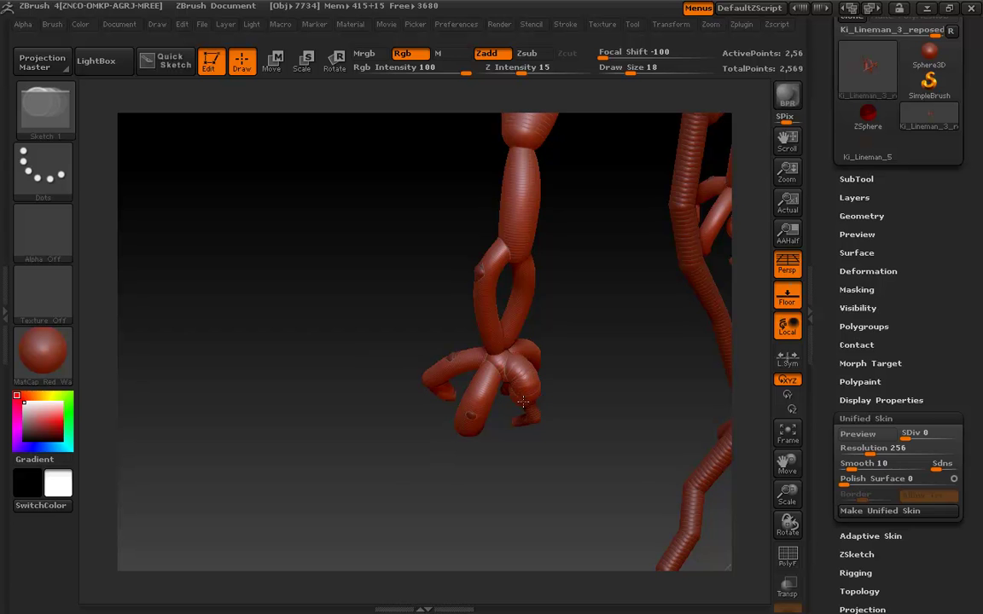
pyautogui.moveTo(504, 448); pyautogui.dragTo(515, 401)
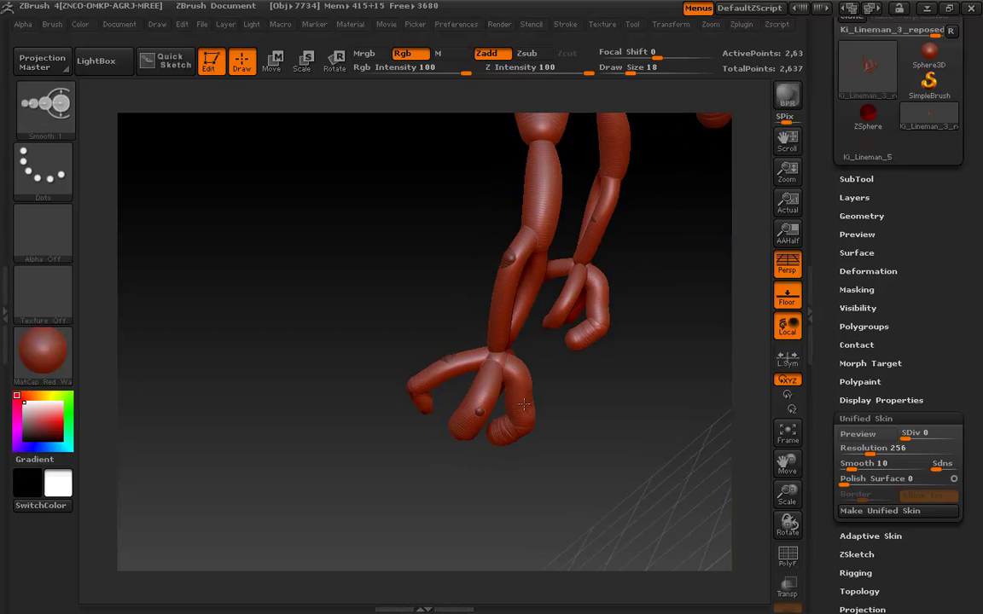
pyautogui.moveTo(515, 456); pyautogui.dragTo(565, 462)
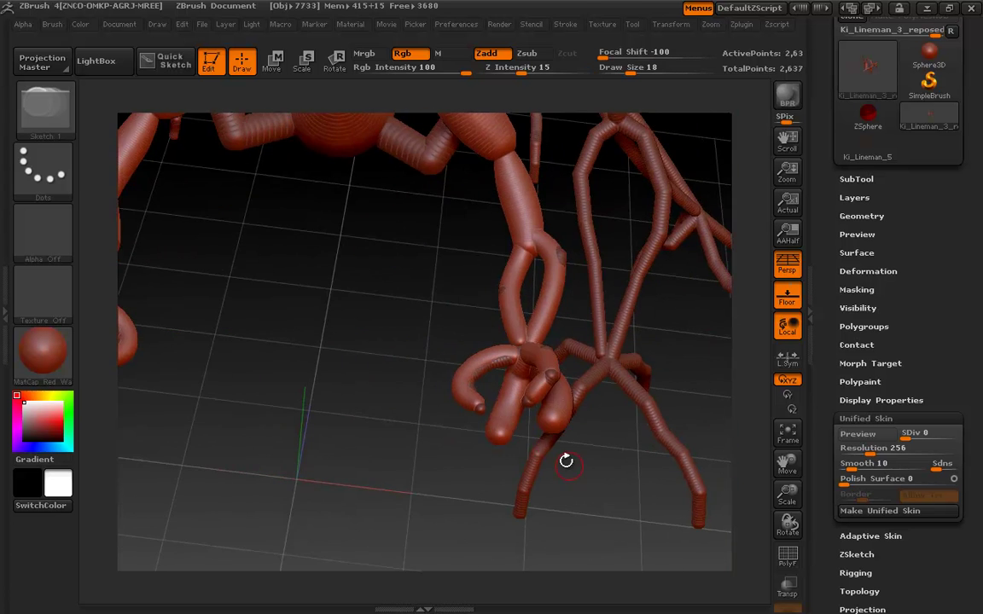
# Preview the unified skin of the sketched volumes, inspect the body and arms, and return to the sketch
pyautogui.press('a')
pyautogui.moveTo(419, 459)
pyautogui.mouseDown()
pyautogui.moveTo(420, 382)
pyautogui.moveTo(422, 441)
pyautogui.moveTo(358, 414)
pyautogui.moveTo(632, 466)
pyautogui.moveTo(526, 469)
pyautogui.moveTo(545, 369)
pyautogui.moveTo(520, 376)
pyautogui.moveTo(546, 367)
pyautogui.moveTo(585, 380)
pyautogui.moveTo(553, 390)
pyautogui.moveTo(573, 400)
pyautogui.mouseUp()
pyautogui.press('a')
pyautogui.press('a')
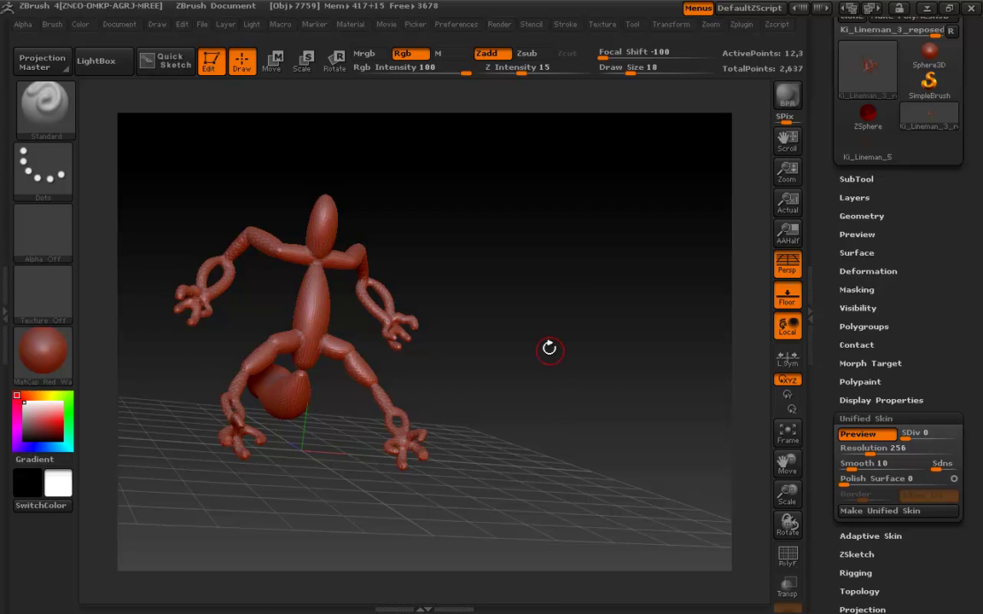
pyautogui.moveTo(452, 259); pyautogui.dragTo(478, 321)
pyautogui.press('a')
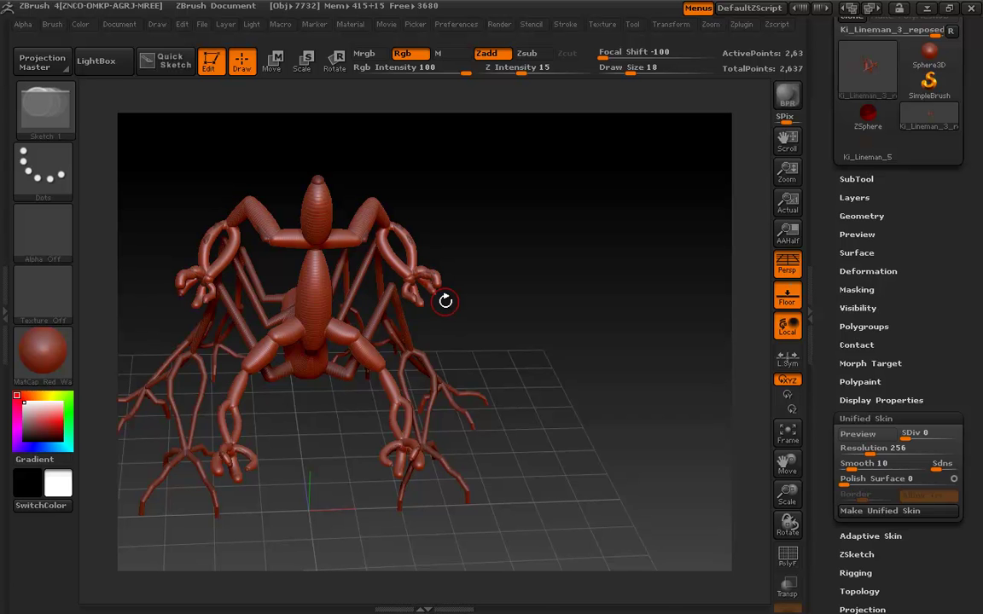
# Sketch mirrored volumes where the front legs leave the abdomen at draw size 25 and smooth them
pyautogui.moveTo(515, 345); pyautogui.dragTo(470, 391)
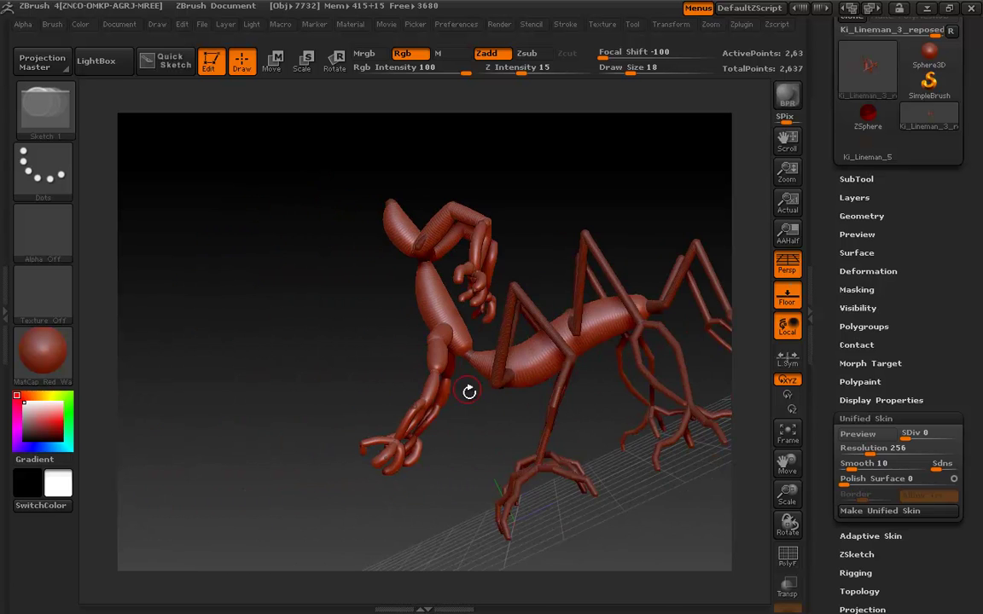
pyautogui.moveTo(480, 433); pyautogui.dragTo(523, 442)
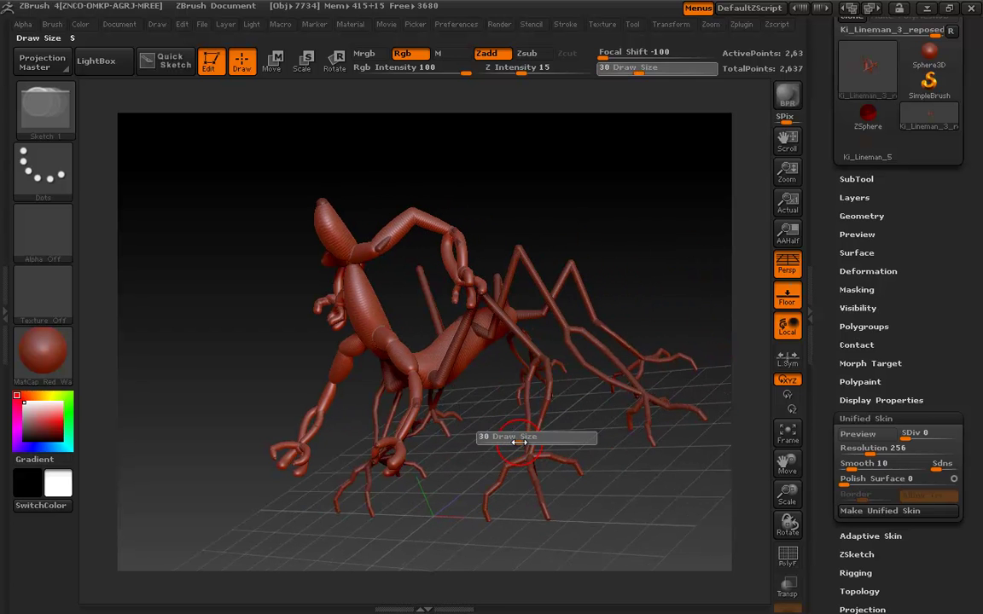
pyautogui.moveTo(493, 406)
pyautogui.keyDown('alt'); pyautogui.mouseDown()
pyautogui.moveTo(471, 409)
pyautogui.moveTo(511, 408)
pyautogui.moveTo(504, 392)
pyautogui.moveTo(514, 396)
pyautogui.moveTo(472, 422)
pyautogui.moveTo(483, 369)
pyautogui.moveTo(575, 351)
pyautogui.moveTo(610, 399)
pyautogui.moveTo(599, 413)
pyautogui.moveTo(571, 398)
pyautogui.moveTo(500, 409)
pyautogui.moveTo(449, 396)
pyautogui.moveTo(423, 462)
pyautogui.mouseUp(); pyautogui.keyUp('alt')
pyautogui.press('a')
pyautogui.press('a')
pyautogui.press('s')
pyautogui.moveTo(479, 372); pyautogui.dragTo(458, 469)
pyautogui.press('s')
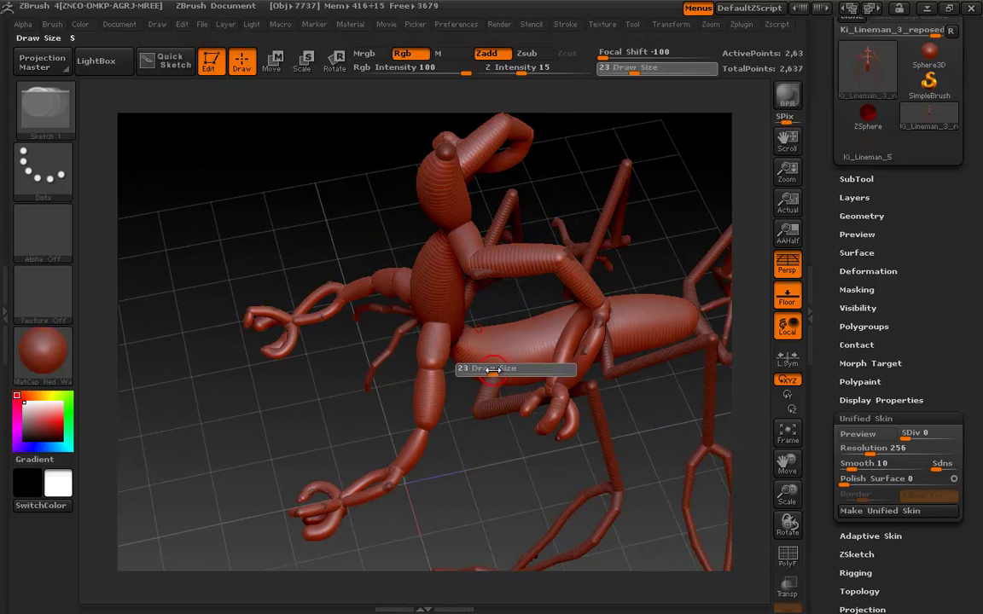
pyautogui.moveTo(494, 369)
pyautogui.mouseDown()
pyautogui.moveTo(495, 379)
pyautogui.moveTo(483, 374)
pyautogui.mouseUp()
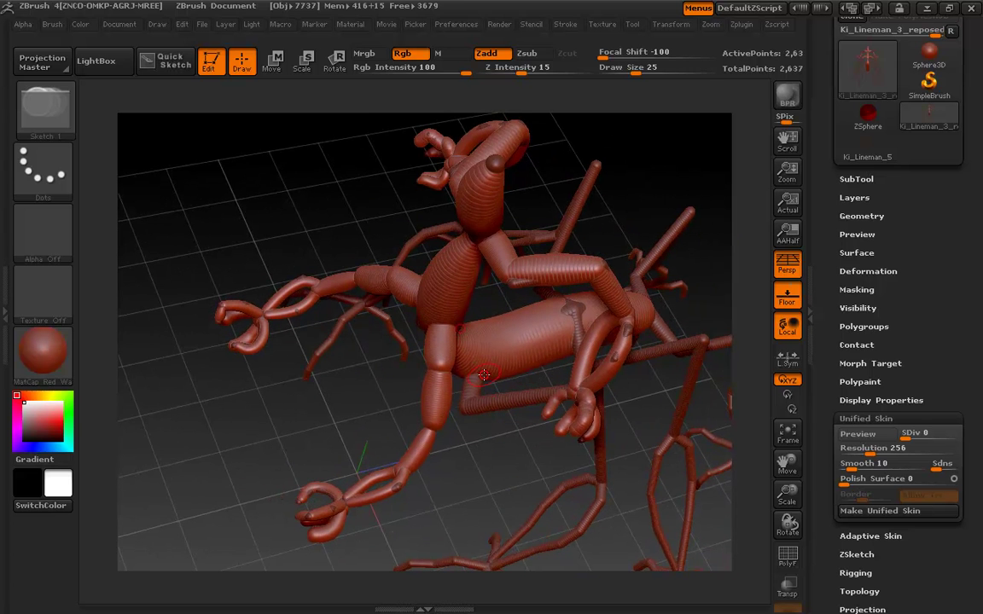
pyautogui.press('shift')
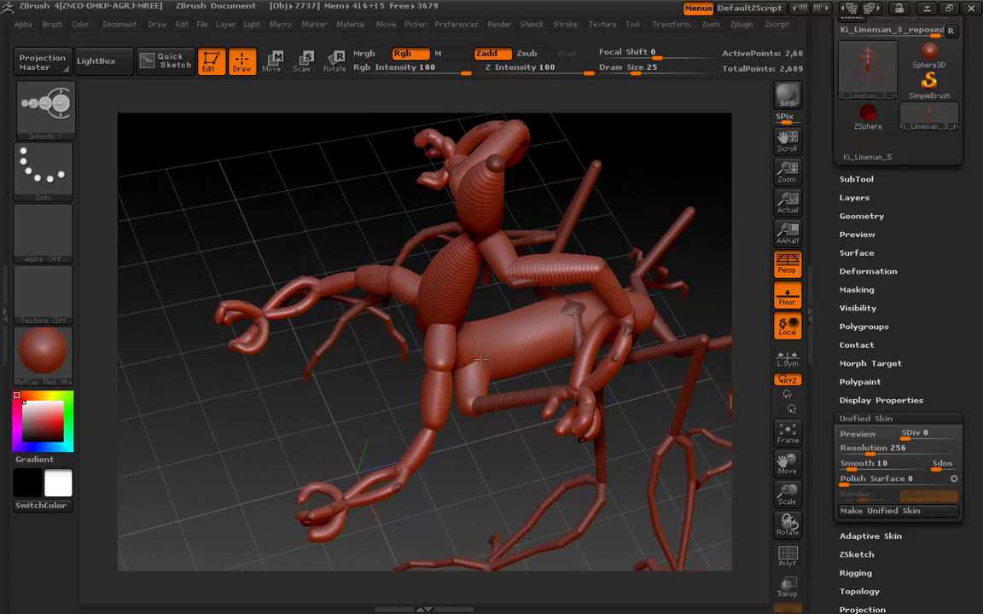
pyautogui.moveTo(480, 359); pyautogui.dragTo(487, 360, button='right')
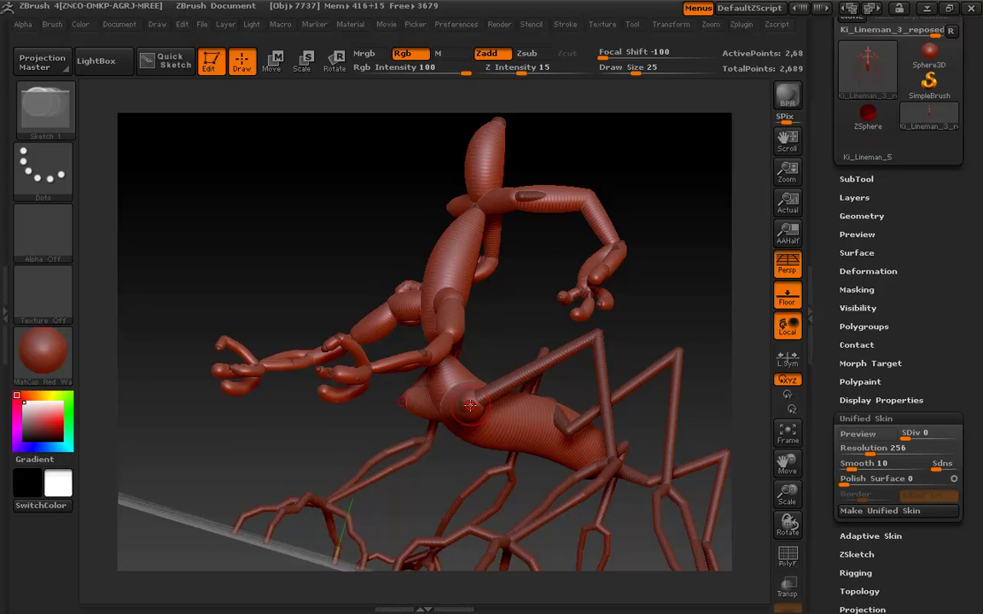
# Sketch and smooth volumes along the front legs' upper segments and down to where the lower legs split, at draw size 25
pyautogui.moveTo(470, 405)
pyautogui.mouseDown()
pyautogui.moveTo(439, 369)
pyautogui.moveTo(521, 339)
pyautogui.moveTo(563, 350)
pyautogui.moveTo(461, 402)
pyautogui.moveTo(596, 346)
pyautogui.mouseUp()
pyautogui.press('shift')
pyautogui.moveTo(659, 327)
pyautogui.mouseDown()
pyautogui.moveTo(580, 377)
pyautogui.moveTo(566, 369)
pyautogui.moveTo(592, 344)
pyautogui.moveTo(582, 445)
pyautogui.moveTo(593, 347)
pyautogui.moveTo(598, 401)
pyautogui.moveTo(616, 433)
pyautogui.moveTo(613, 349)
pyautogui.moveTo(630, 410)
pyautogui.moveTo(540, 371)
pyautogui.mouseUp()
pyautogui.moveTo(477, 402); pyautogui.dragTo(441, 334)
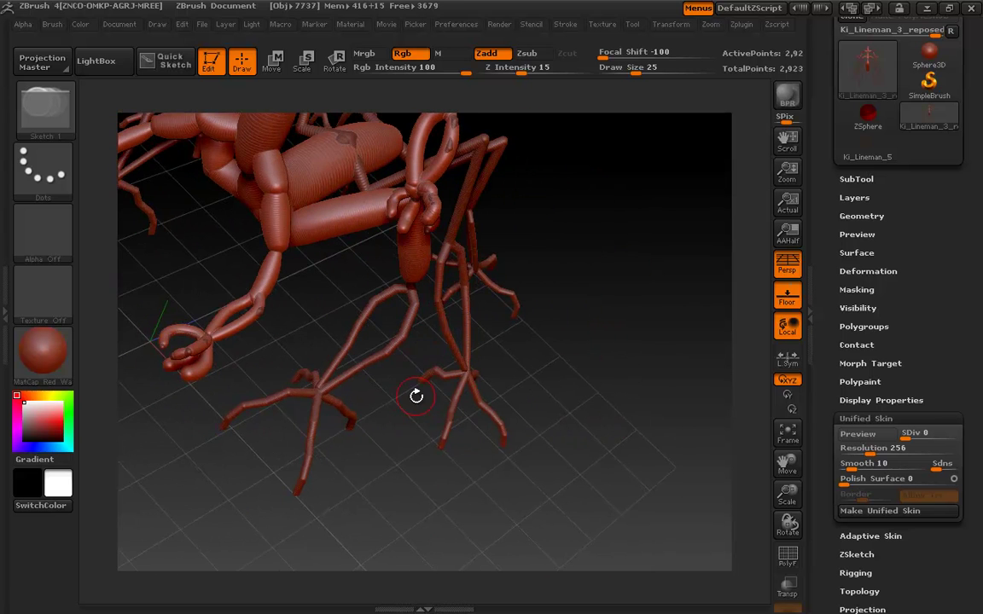
# Sketch volumes along both strands of the lower front legs at draw size 15 and smooth them
pyautogui.moveTo(417, 395); pyautogui.dragTo(419, 304)
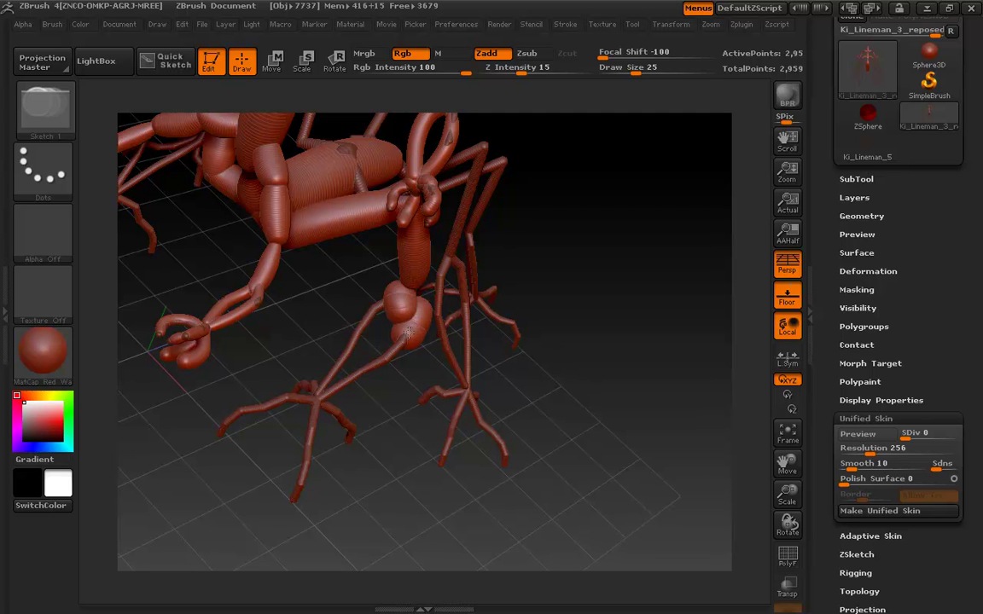
pyautogui.press('s')
pyautogui.moveTo(404, 325); pyautogui.dragTo(398, 324)
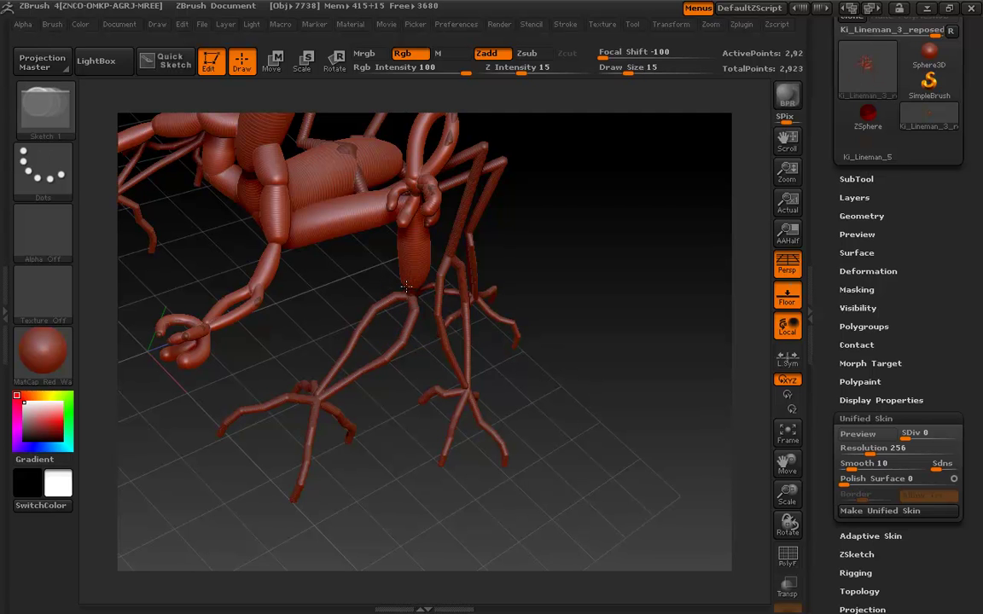
pyautogui.moveTo(381, 362); pyautogui.dragTo(344, 381)
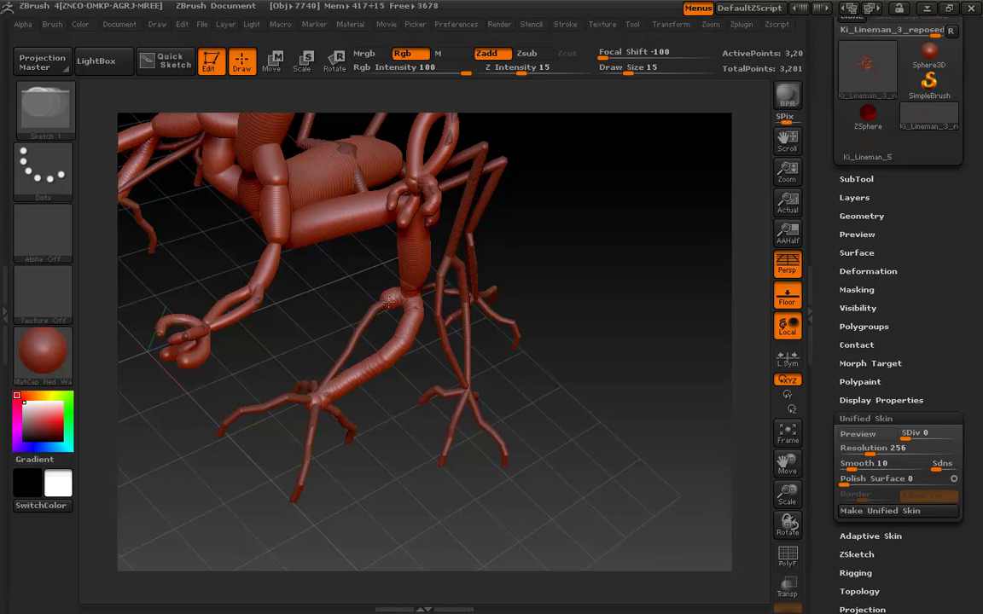
pyautogui.moveTo(389, 299); pyautogui.dragTo(321, 380)
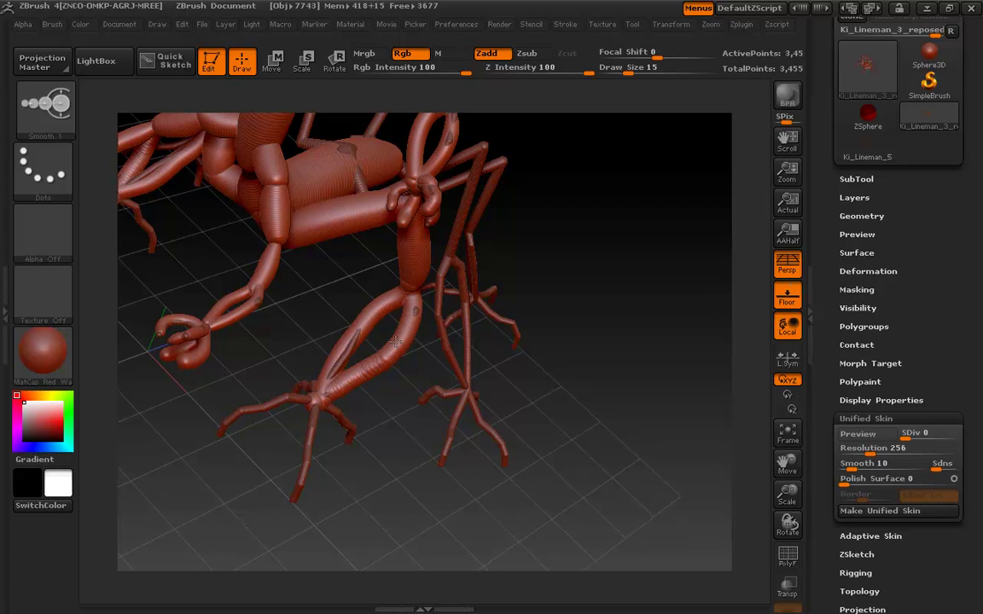
# Sketch volumes along three toes of the front feet at draw size 15 and smooth them
pyautogui.moveTo(326, 390)
pyautogui.mouseDown()
pyautogui.moveTo(338, 427)
pyautogui.moveTo(294, 426)
pyautogui.moveTo(271, 490)
pyautogui.mouseUp()
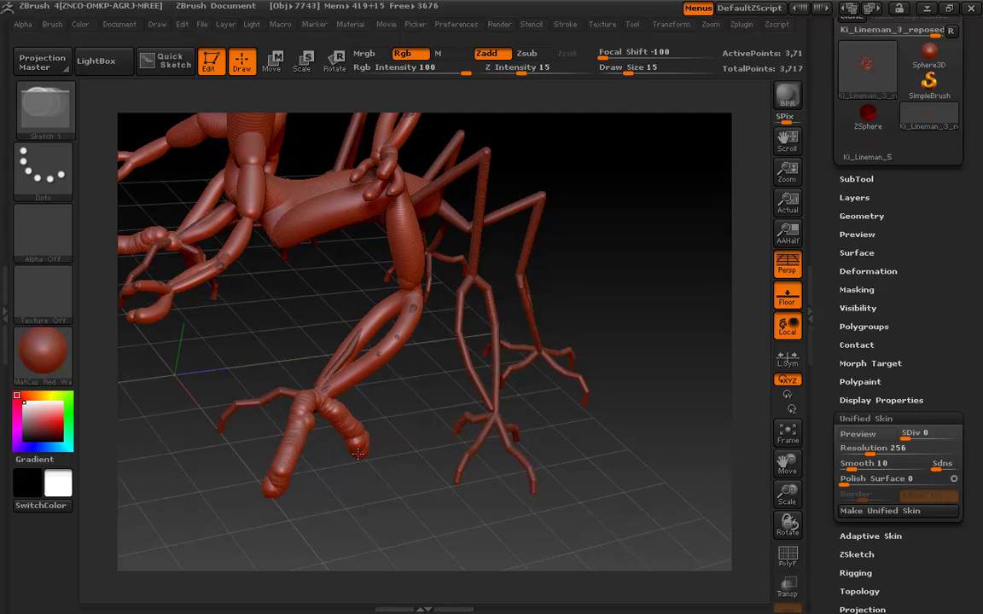
pyautogui.moveTo(358, 453)
pyautogui.keyDown('shift'); pyautogui.mouseDown()
pyautogui.moveTo(353, 427)
pyautogui.moveTo(300, 428)
pyautogui.mouseUp(); pyautogui.keyUp('shift')
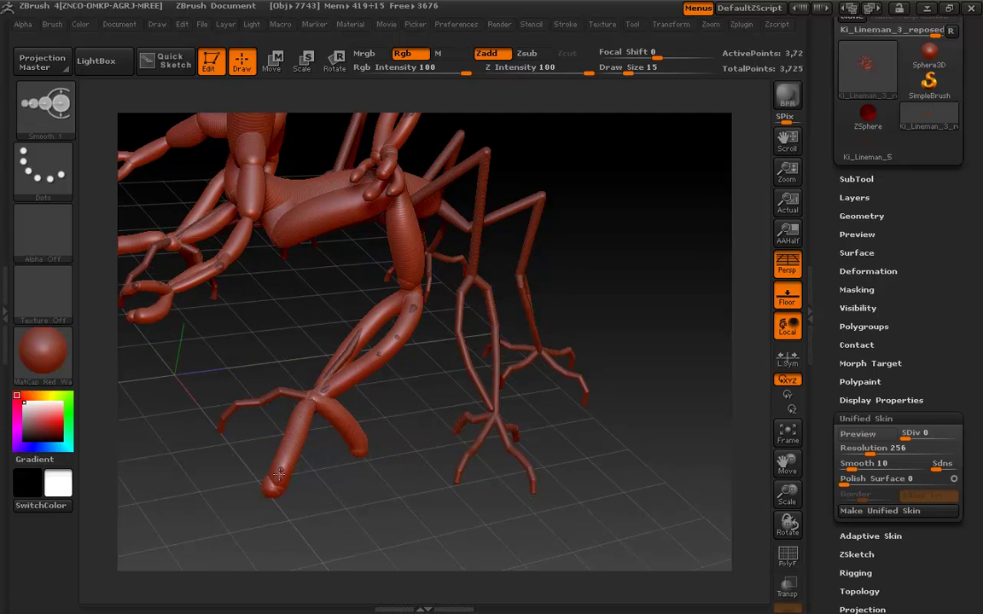
pyautogui.moveTo(319, 495)
pyautogui.mouseDown()
pyautogui.moveTo(424, 480)
pyautogui.moveTo(543, 424)
pyautogui.moveTo(418, 469)
pyautogui.moveTo(444, 368)
pyautogui.moveTo(430, 342)
pyautogui.mouseUp()
pyautogui.moveTo(403, 382); pyautogui.dragTo(425, 343)
pyautogui.moveTo(433, 403)
pyautogui.mouseDown()
pyautogui.moveTo(498, 461)
pyautogui.moveTo(413, 386)
pyautogui.moveTo(334, 404)
pyautogui.mouseUp()
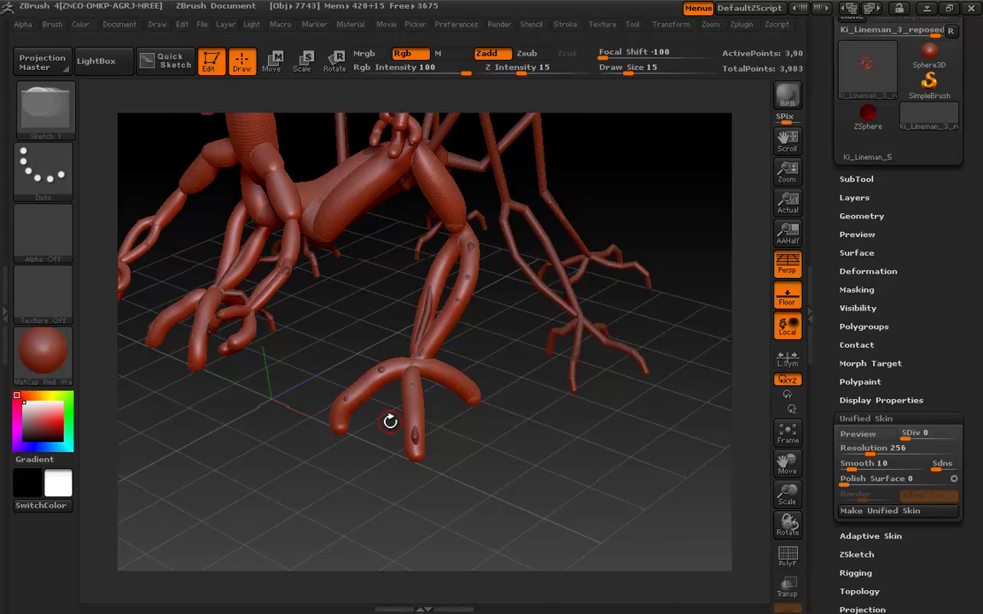
# Try moving part of a front toe's sketched volume at draw size 15, and undo the move
pyautogui.moveTo(389, 449)
pyautogui.keyDown('alt'); pyautogui.mouseDown()
pyautogui.moveTo(387, 411)
pyautogui.moveTo(392, 490)
pyautogui.moveTo(387, 447)
pyautogui.mouseUp(); pyautogui.keyUp('alt')
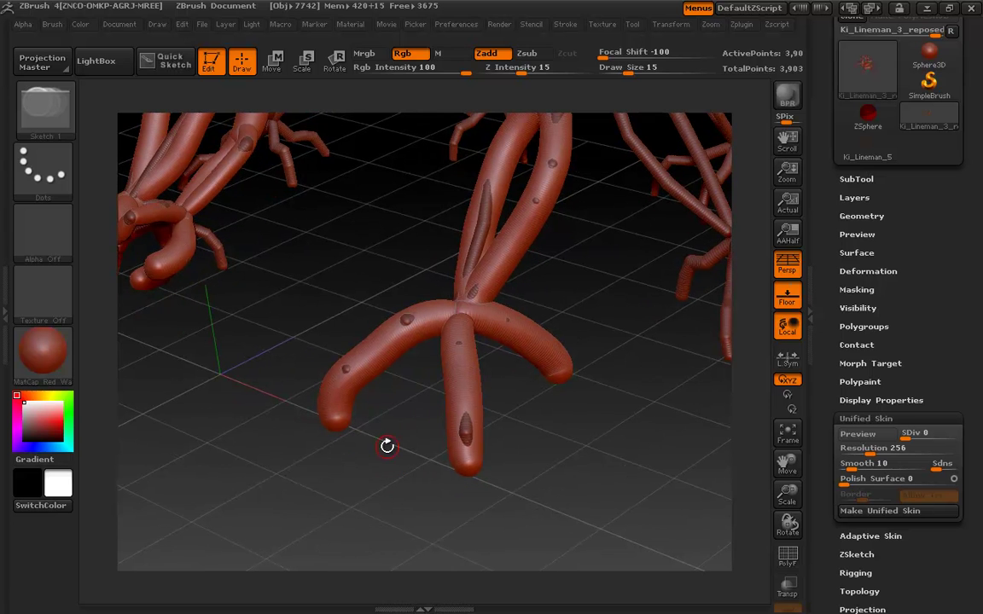
pyautogui.press('w')
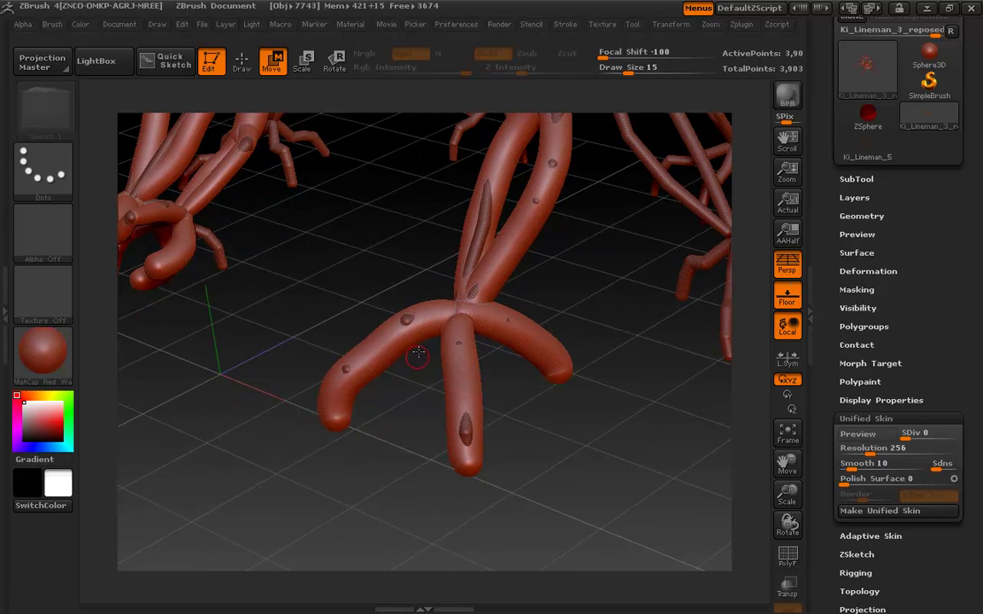
pyautogui.moveTo(419, 324); pyautogui.dragTo(426, 299)
pyautogui.hotkey('ctrl', 'z')
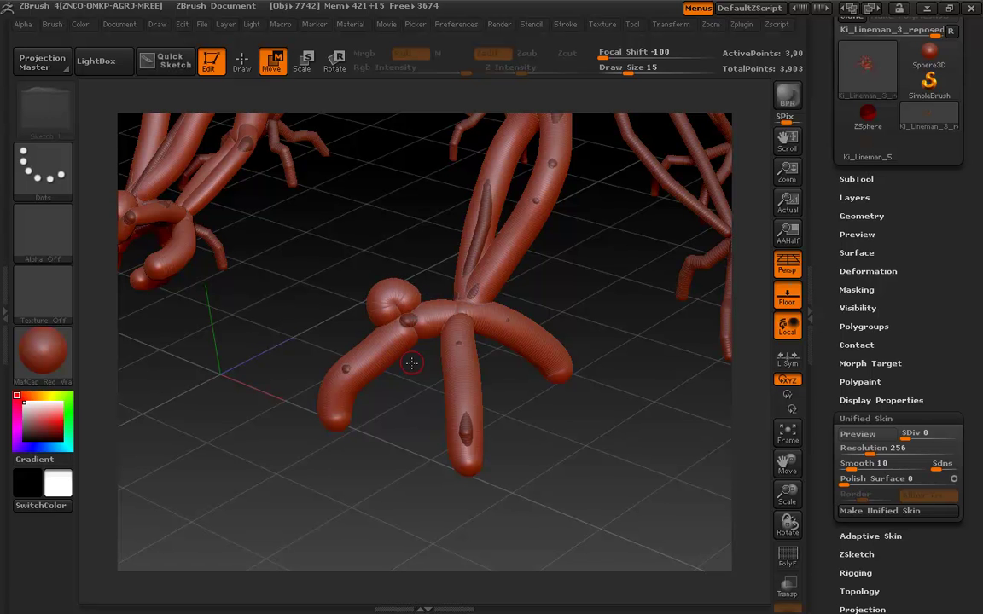
pyautogui.hotkey('ctrl', 'z')
# Adjust the front toes' sketched volumes with Move at draw size 78 and focal shift 0
pyautogui.press('s')
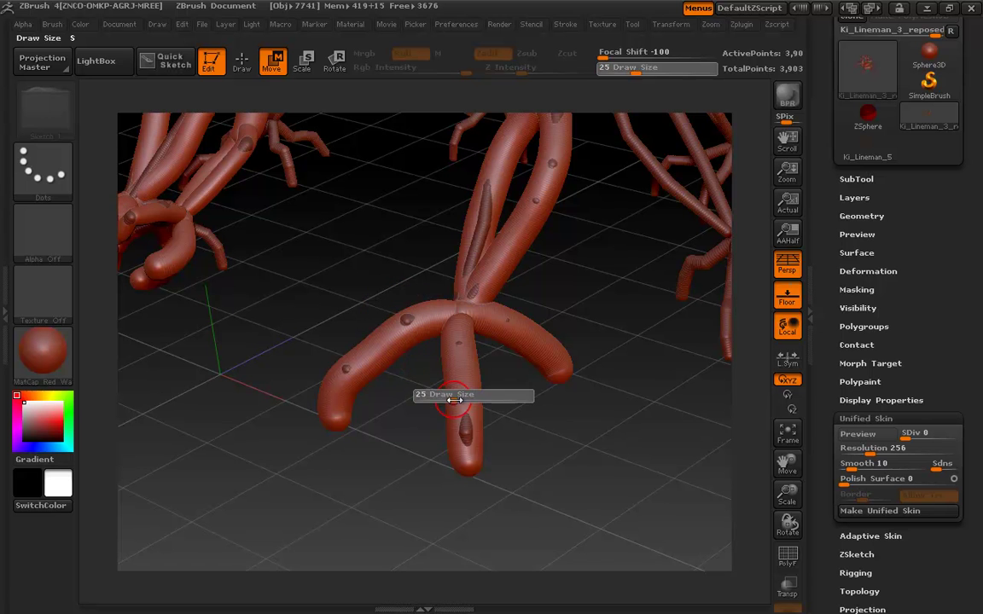
pyautogui.moveTo(449, 399); pyautogui.dragTo(482, 399)
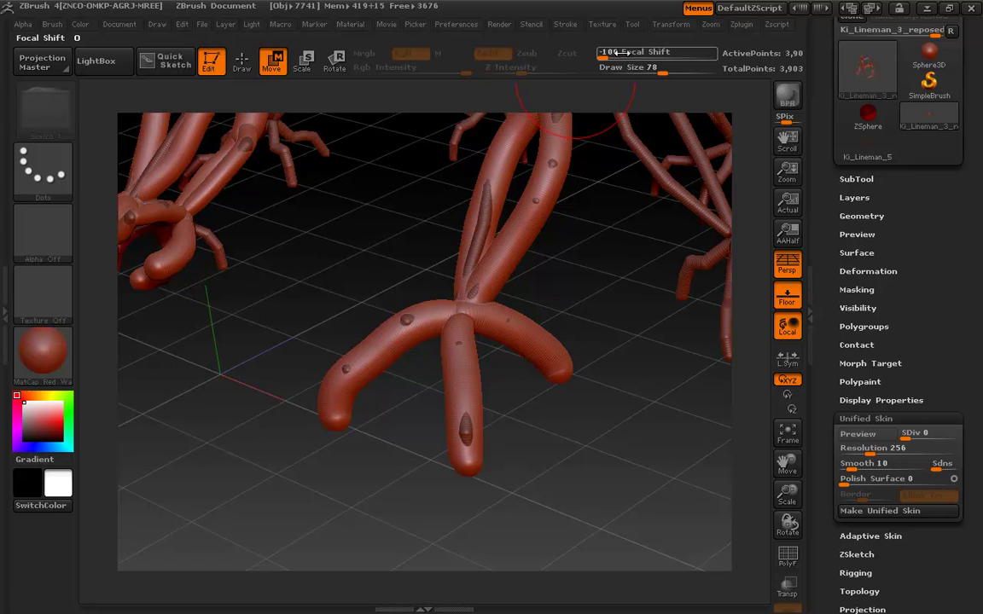
pyautogui.moveTo(616, 52); pyautogui.dragTo(657, 52)
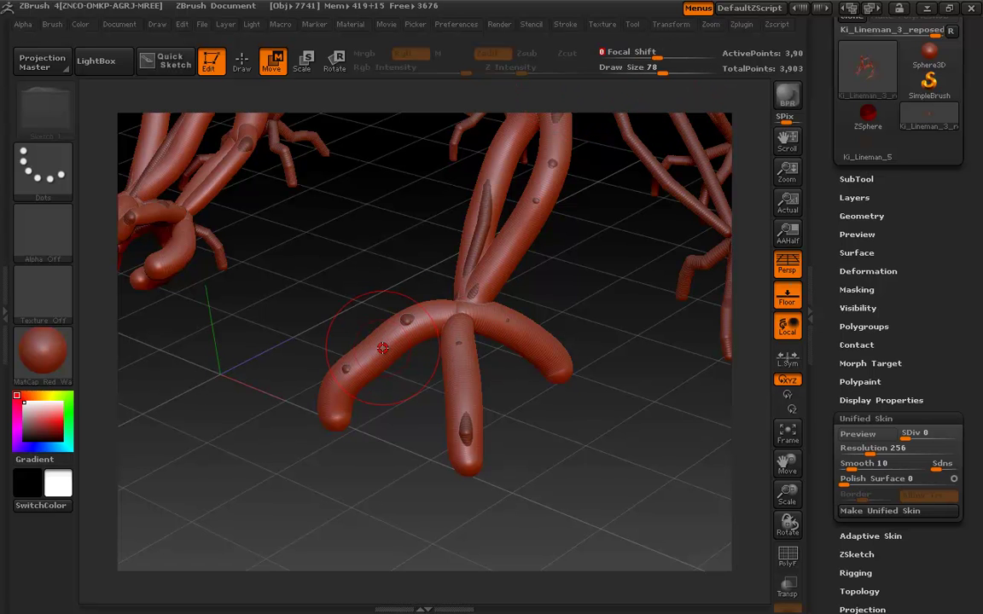
pyautogui.moveTo(382, 349)
pyautogui.mouseDown()
pyautogui.moveTo(350, 290)
pyautogui.moveTo(412, 375)
pyautogui.moveTo(381, 345)
pyautogui.mouseUp()
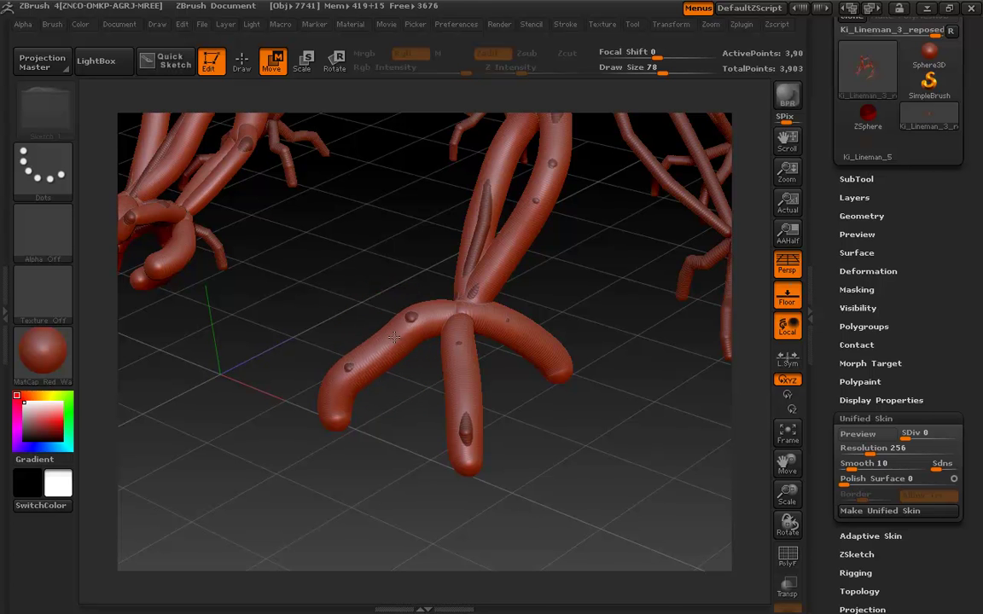
pyautogui.moveTo(587, 438); pyautogui.dragTo(456, 432)
pyautogui.moveTo(530, 360)
pyautogui.mouseDown()
pyautogui.moveTo(522, 331)
pyautogui.moveTo(476, 321)
pyautogui.moveTo(467, 282)
pyautogui.moveTo(593, 303)
pyautogui.moveTo(540, 335)
pyautogui.moveTo(519, 324)
pyautogui.moveTo(526, 365)
pyautogui.mouseUp()
# Return to sketching and build up the remaining thin toe of the front feet at draw size 21, smoothing it
pyautogui.moveTo(545, 428)
pyautogui.keyDown('alt'); pyautogui.mouseDown()
pyautogui.moveTo(498, 452)
pyautogui.moveTo(499, 281)
pyautogui.moveTo(489, 323)
pyautogui.moveTo(438, 322)
pyautogui.mouseUp(); pyautogui.keyUp('alt')
pyautogui.press('s')
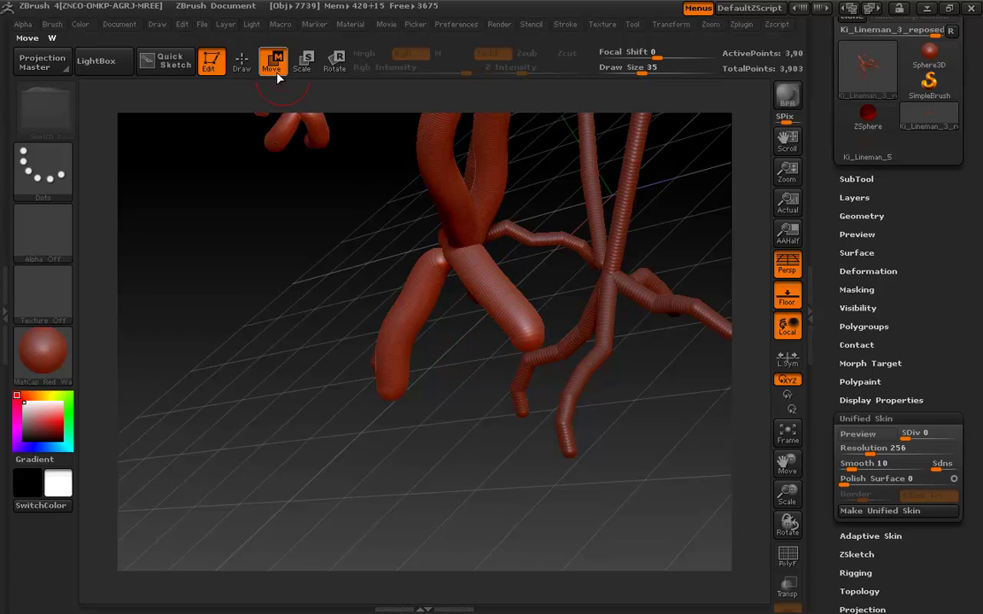
pyautogui.click(253, 62)
pyautogui.press('s')
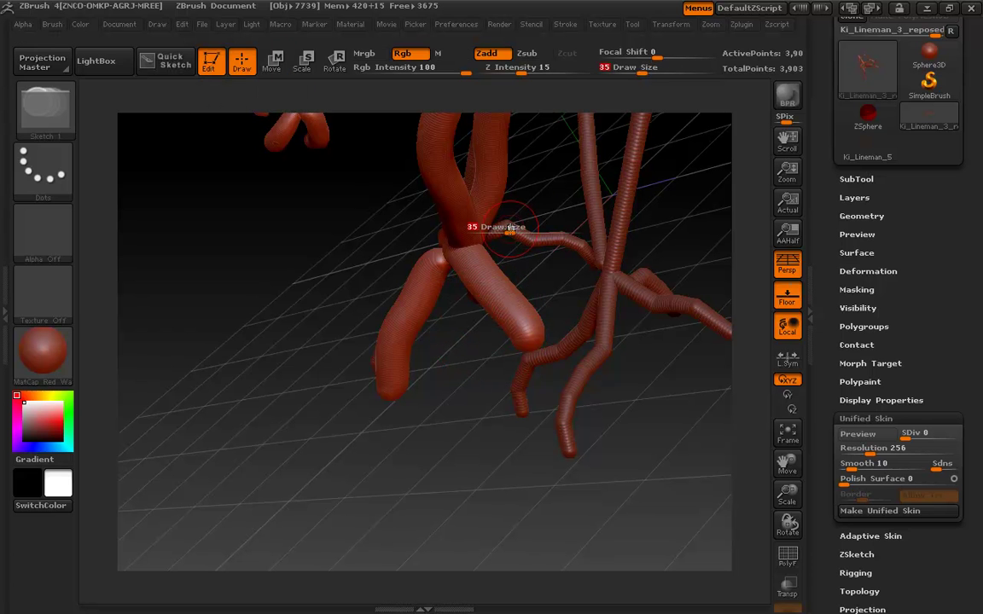
pyautogui.moveTo(511, 229)
pyautogui.mouseDown()
pyautogui.moveTo(496, 228)
pyautogui.moveTo(562, 240)
pyautogui.moveTo(594, 262)
pyautogui.mouseUp()
pyautogui.keyDown('shift'); pyautogui.moveTo(596, 257); pyautogui.dragTo(494, 227); pyautogui.keyUp('shift')
pyautogui.moveTo(434, 380); pyautogui.dragTo(522, 324)
pyautogui.moveTo(518, 259); pyautogui.dragTo(385, 343)
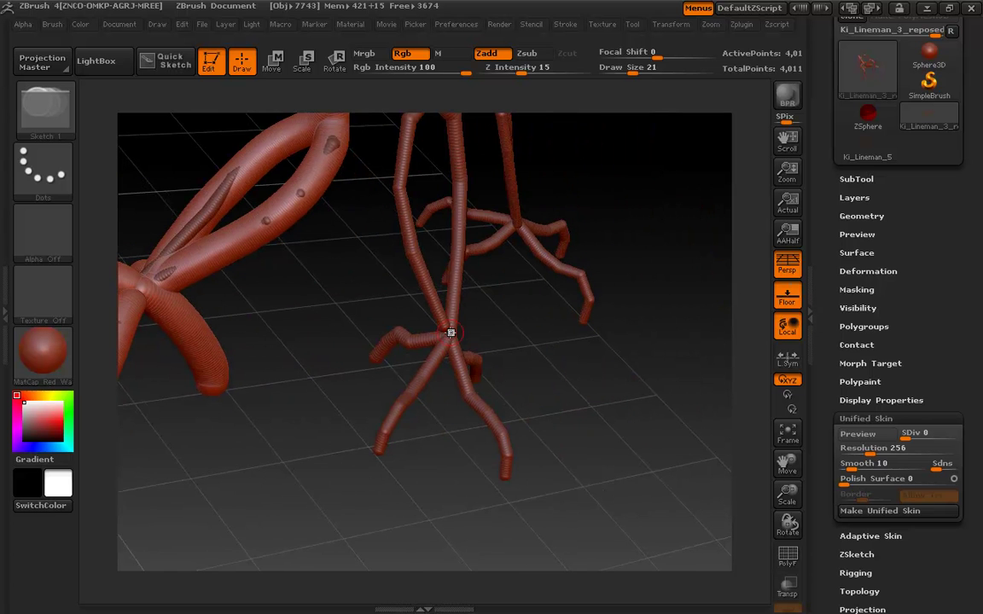
# Sketch volumes along two toes of the middle feet at draw size 25 and smooth them
pyautogui.press('s')
pyautogui.moveTo(447, 336); pyautogui.dragTo(381, 446)
pyautogui.keyDown('shift'); pyautogui.moveTo(416, 370); pyautogui.dragTo(384, 441); pyautogui.keyUp('shift')
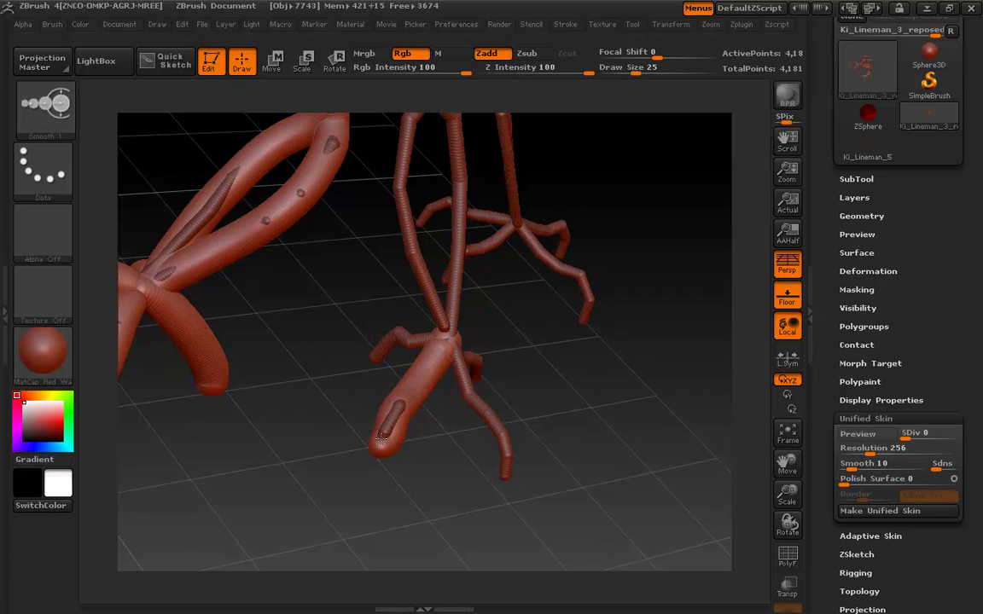
pyautogui.moveTo(452, 346); pyautogui.dragTo(506, 465)
pyautogui.moveTo(507, 462)
pyautogui.keyDown('shift'); pyautogui.mouseDown()
pyautogui.moveTo(463, 366)
pyautogui.moveTo(531, 412)
pyautogui.moveTo(597, 427)
pyautogui.mouseUp(); pyautogui.keyUp('shift')
# Undo the first strokes on the middle feet's third toe, then rebuild it at draw size 17 and smooth it
pyautogui.moveTo(519, 346)
pyautogui.mouseDown()
pyautogui.moveTo(601, 362)
pyautogui.moveTo(543, 360)
pyautogui.moveTo(594, 363)
pyautogui.moveTo(572, 351)
pyautogui.moveTo(611, 367)
pyautogui.mouseUp()
pyautogui.hotkey('ctrl', 'z')
pyautogui.hotkey('ctrl', 'z')
pyautogui.press('s')
pyautogui.keyDown('shift'); pyautogui.moveTo(608, 365); pyautogui.dragTo(533, 337); pyautogui.keyUp('shift')
pyautogui.moveTo(474, 307)
pyautogui.mouseDown()
pyautogui.moveTo(527, 353)
pyautogui.moveTo(503, 451)
pyautogui.moveTo(551, 367)
pyautogui.moveTo(629, 406)
pyautogui.moveTo(625, 430)
pyautogui.moveTo(626, 380)
pyautogui.mouseUp()
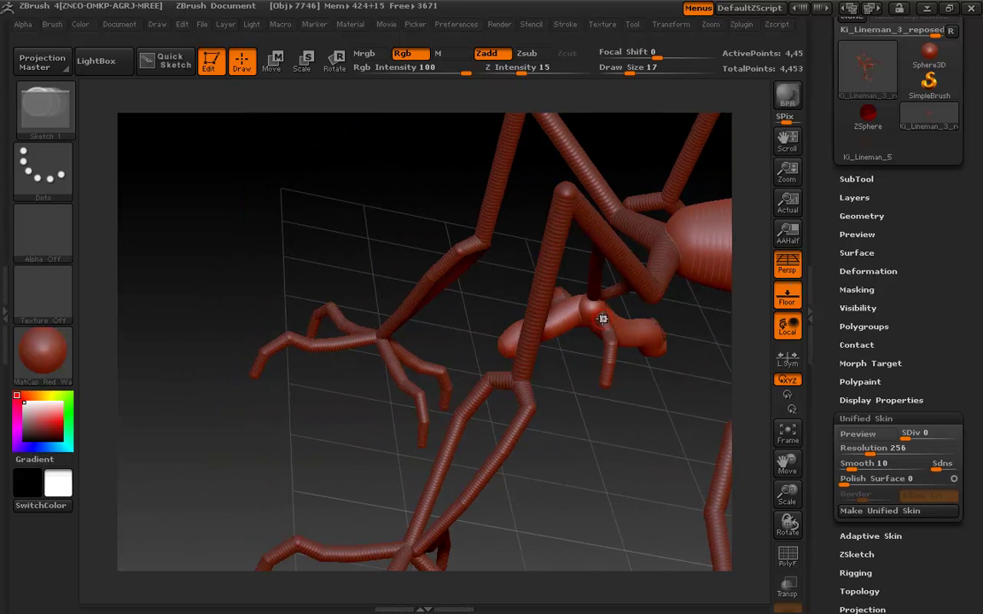
# Try sketching the remaining thin toe of the middle feet at draw size 17, and undo the strokes
pyautogui.moveTo(601, 317); pyautogui.dragTo(603, 318)
pyautogui.click(610, 319)
pyautogui.moveTo(594, 316); pyautogui.dragTo(601, 343)
pyautogui.moveTo(611, 339)
pyautogui.mouseDown()
pyautogui.moveTo(605, 376)
pyautogui.moveTo(603, 325)
pyautogui.moveTo(618, 377)
pyautogui.mouseUp()
pyautogui.hotkey('ctrl', 'z')
# Build up the remaining thin toe of the middle feet at draw size 24 and smooth it
pyautogui.press('s')
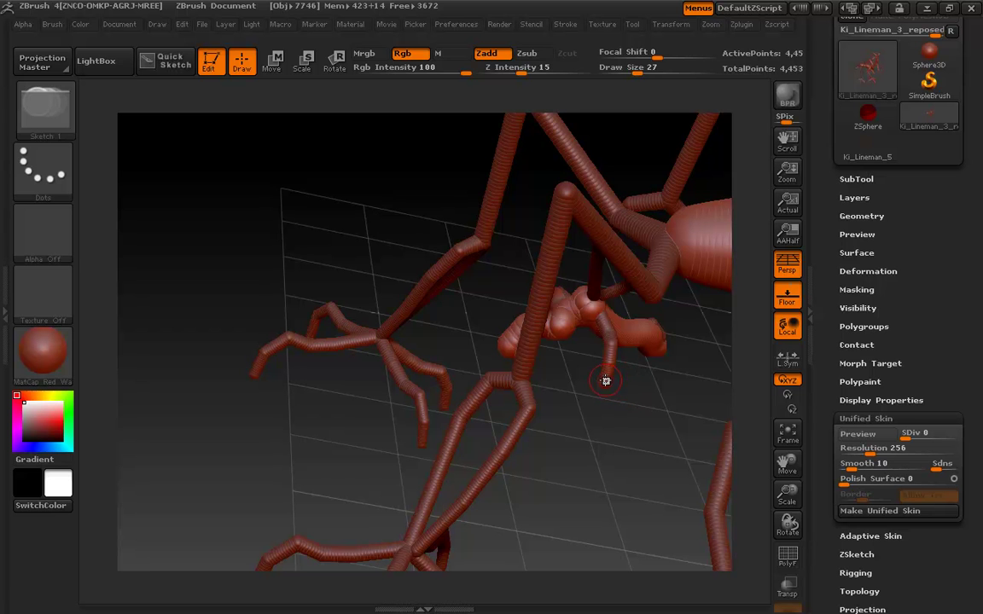
pyautogui.keyDown('shift'); pyautogui.click(606, 381); pyautogui.keyUp('shift')
pyautogui.press('s')
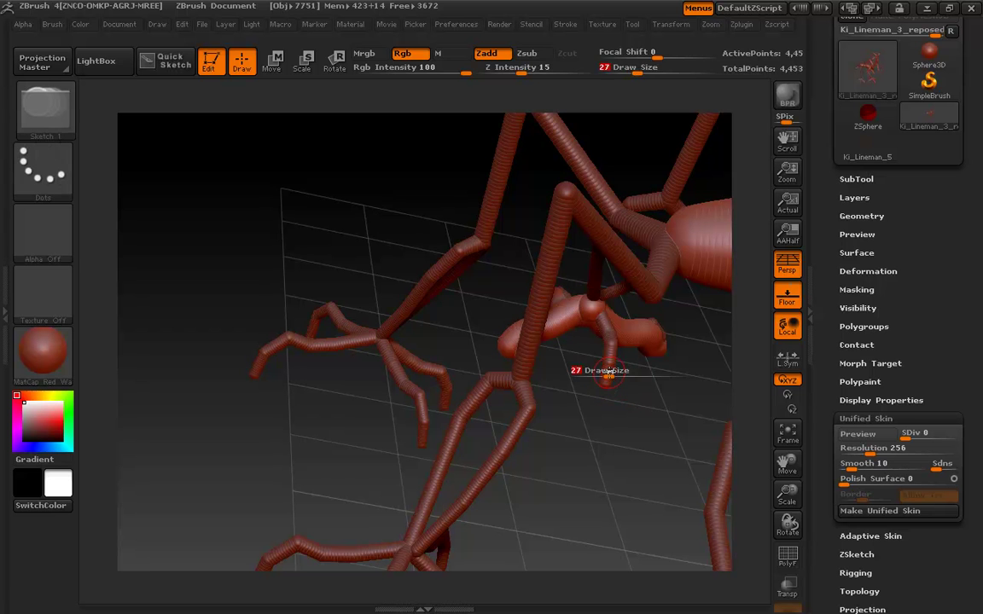
pyautogui.moveTo(606, 375); pyautogui.dragTo(603, 372)
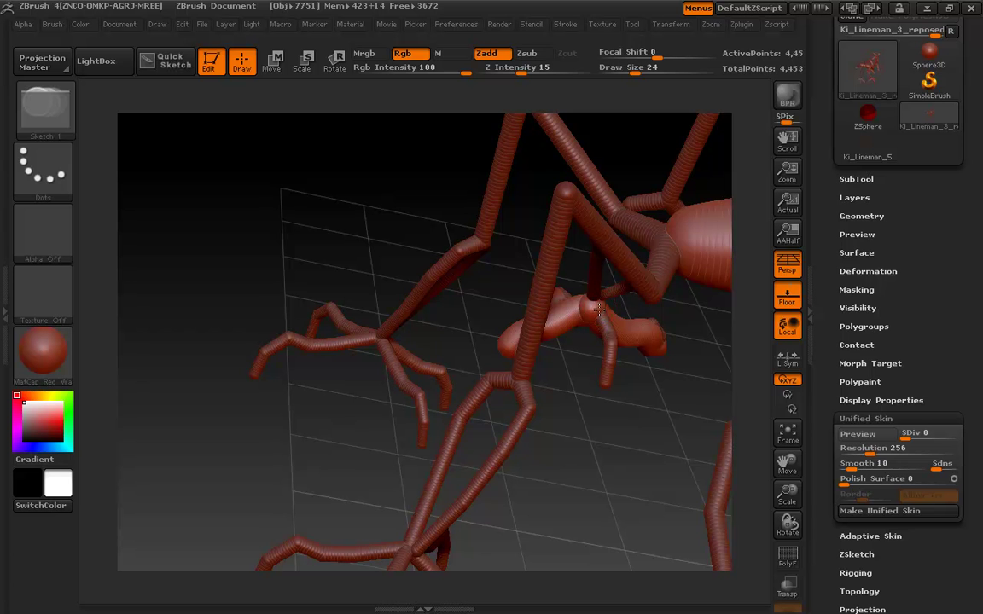
pyautogui.moveTo(600, 309)
pyautogui.mouseDown()
pyautogui.moveTo(611, 382)
pyautogui.moveTo(567, 437)
pyautogui.moveTo(426, 439)
pyautogui.moveTo(500, 510)
pyautogui.moveTo(544, 374)
pyautogui.moveTo(444, 336)
pyautogui.mouseUp()
pyautogui.press('shift')
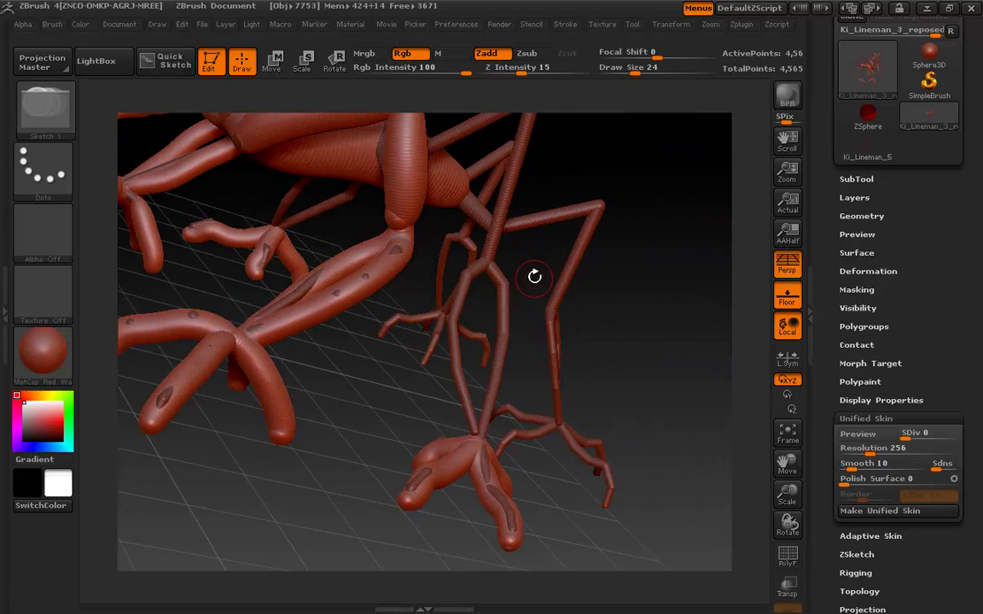
# Sketch volumes along both strands of the middle lower legs at draw size 20 and smooth them
pyautogui.moveTo(534, 276); pyautogui.dragTo(484, 343)
pyautogui.moveTo(484, 266); pyautogui.dragTo(454, 299)
pyautogui.hotkey('ctrl', 'z')
pyautogui.press('s')
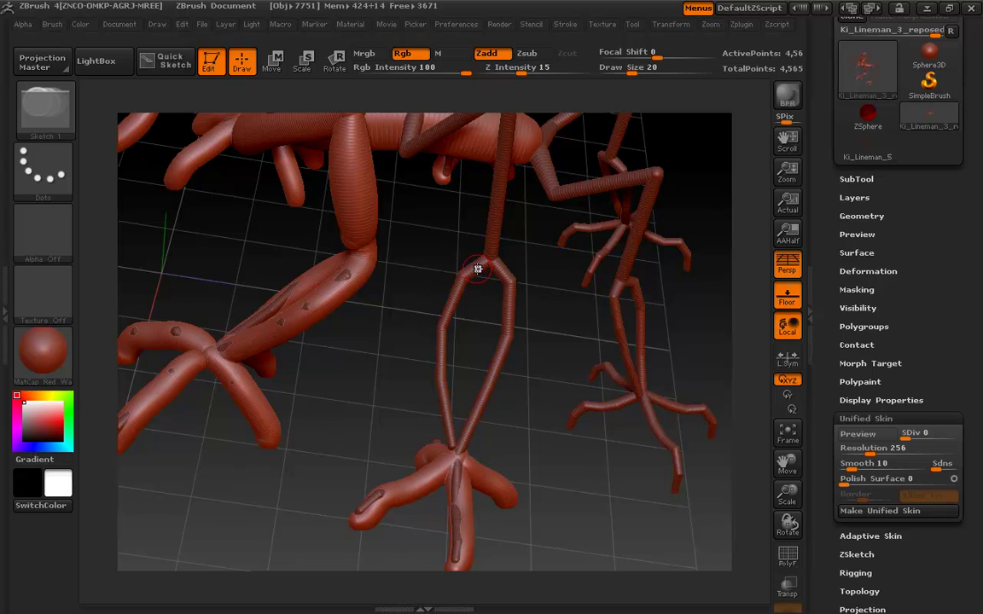
pyautogui.moveTo(482, 266)
pyautogui.mouseDown()
pyautogui.moveTo(439, 338)
pyautogui.moveTo(448, 426)
pyautogui.mouseUp()
pyautogui.press('shift')
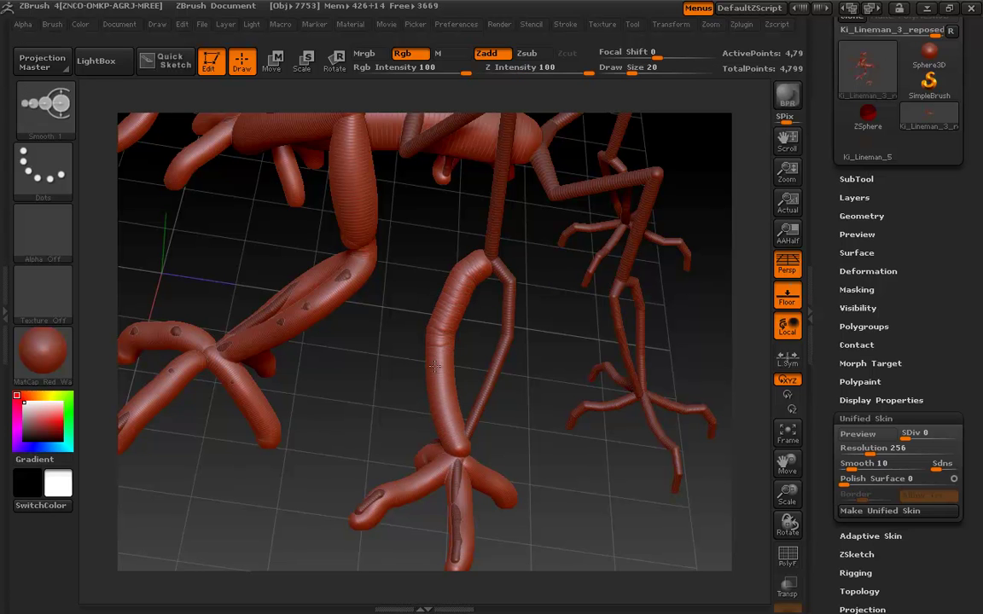
pyautogui.moveTo(488, 262)
pyautogui.mouseDown()
pyautogui.moveTo(508, 318)
pyautogui.moveTo(486, 404)
pyautogui.moveTo(478, 359)
pyautogui.moveTo(512, 313)
pyautogui.mouseUp()
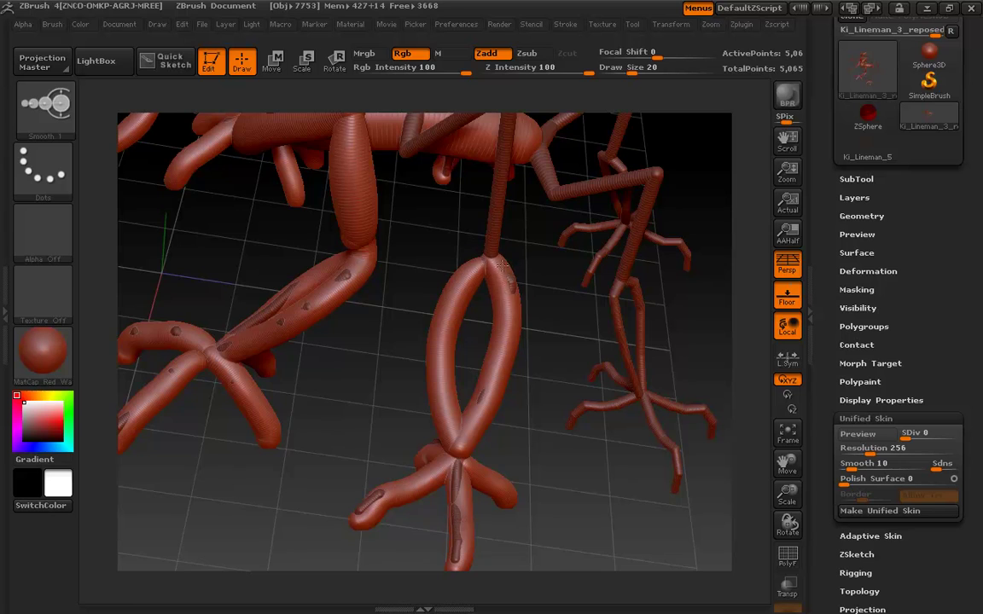
# Sketch volumes along the hip and thigh segments of the middle legs at draw size 33, smoothing the hips
pyautogui.moveTo(544, 264)
pyautogui.mouseDown()
pyautogui.moveTo(509, 321)
pyautogui.moveTo(433, 382)
pyautogui.moveTo(410, 342)
pyautogui.moveTo(405, 385)
pyautogui.mouseUp()
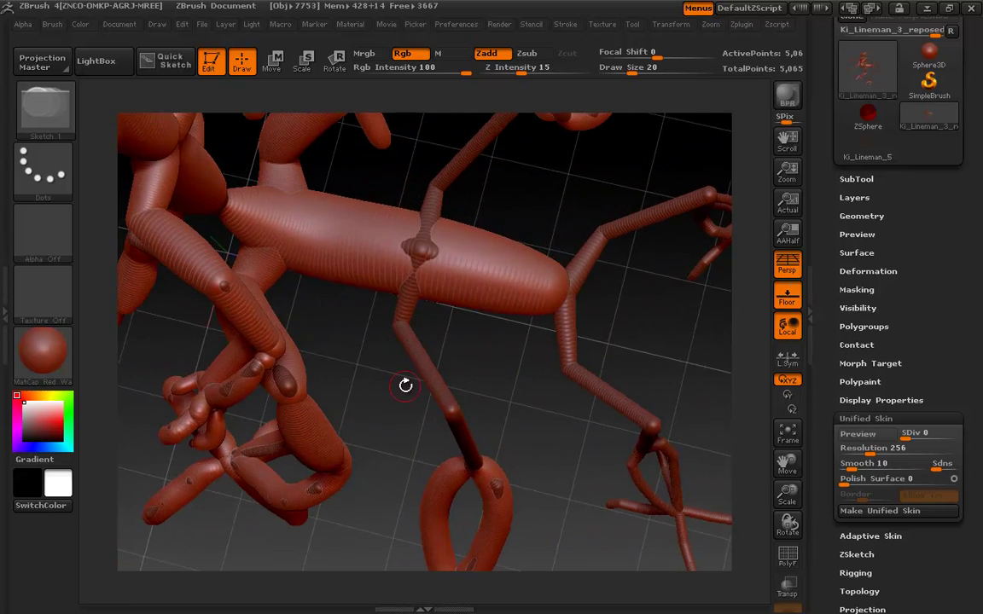
pyautogui.press('s')
pyautogui.moveTo(404, 322)
pyautogui.mouseDown()
pyautogui.moveTo(413, 322)
pyautogui.moveTo(419, 271)
pyautogui.mouseUp()
pyautogui.click(401, 319)
pyautogui.keyDown('shift'); pyautogui.moveTo(409, 328); pyautogui.dragTo(409, 305); pyautogui.keyUp('shift')
pyautogui.moveTo(392, 383)
pyautogui.mouseDown()
pyautogui.moveTo(430, 309)
pyautogui.moveTo(407, 215)
pyautogui.moveTo(395, 211)
pyautogui.moveTo(427, 294)
pyautogui.moveTo(444, 423)
pyautogui.moveTo(393, 338)
pyautogui.moveTo(447, 243)
pyautogui.mouseUp()
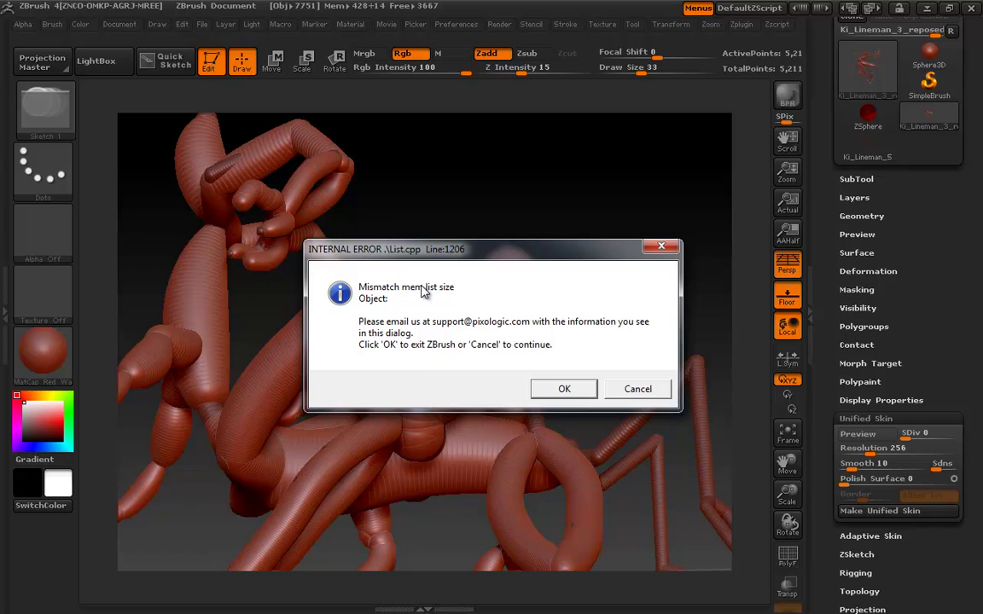
# Dismiss the internal error dialogs without exiting the program
pyautogui.moveTo(437, 250); pyautogui.dragTo(567, 152)
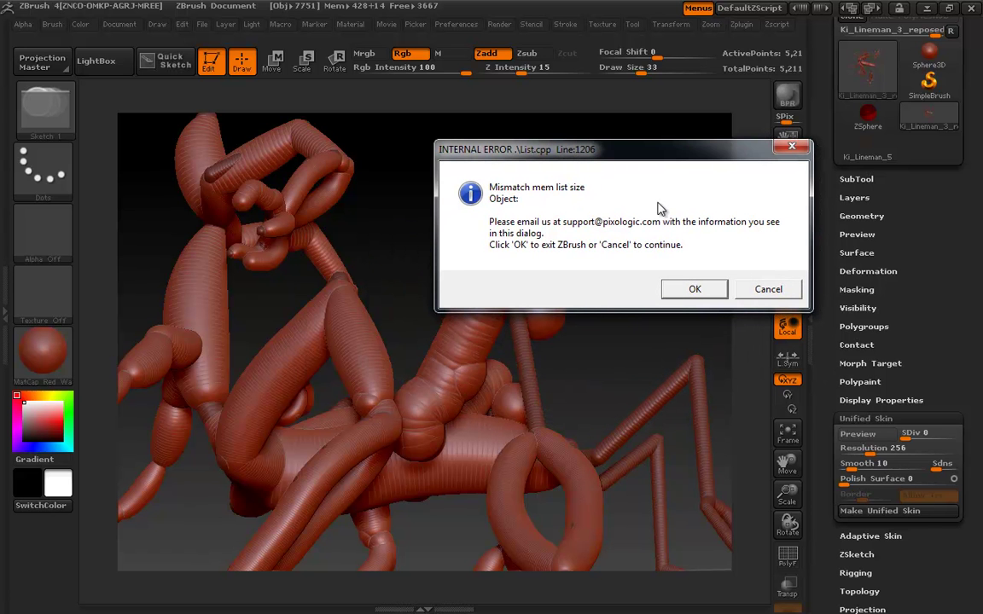
pyautogui.click(764, 293)
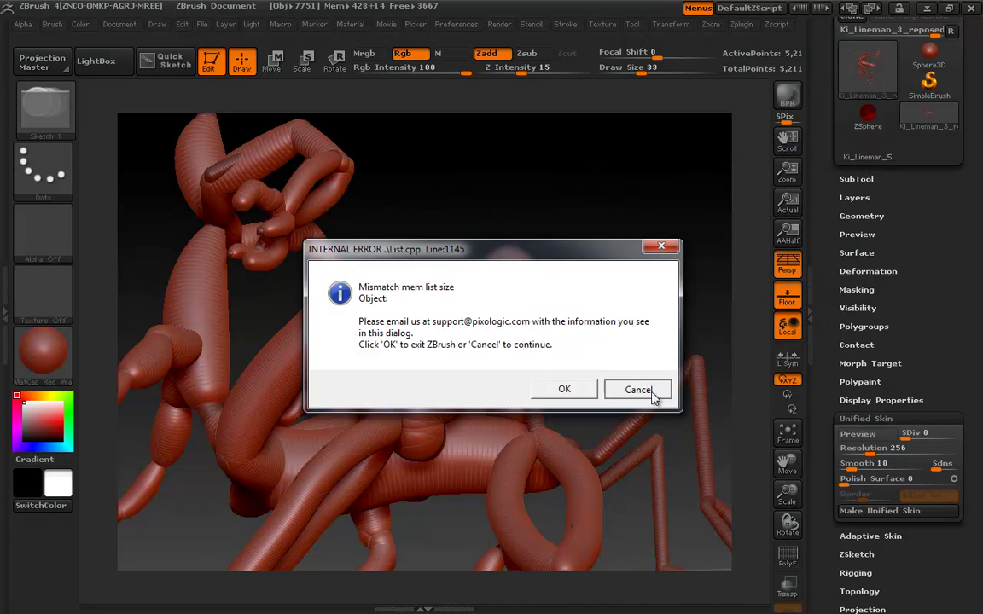
pyautogui.click(651, 394)
pyautogui.click(651, 393)
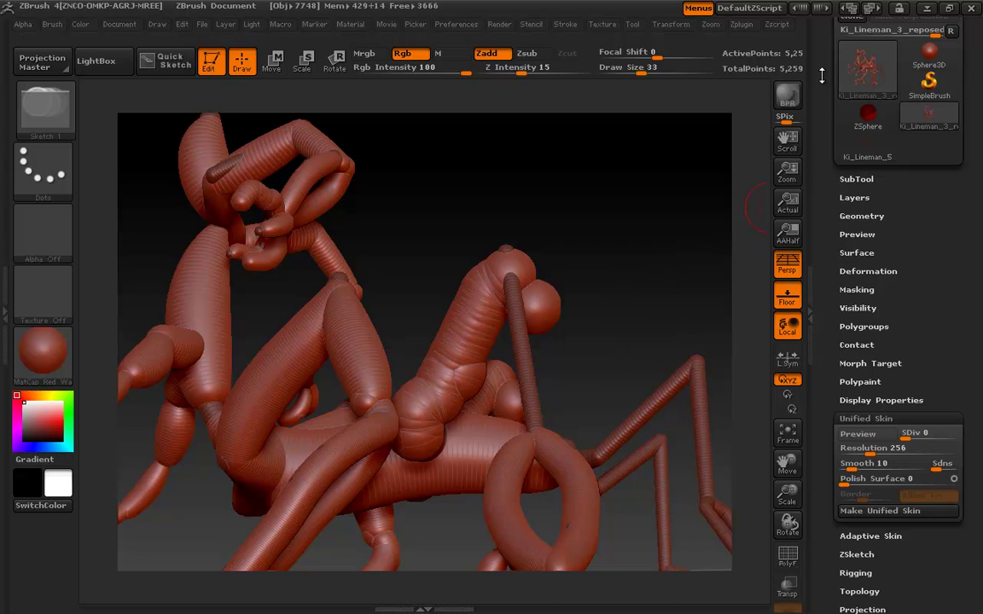
# Save the tool as Ki_Lineman_3_ZSketch_1_MemMess.ztl
pyautogui.moveTo(828, 89); pyautogui.dragTo(817, 177)
pyautogui.click(920, 49)
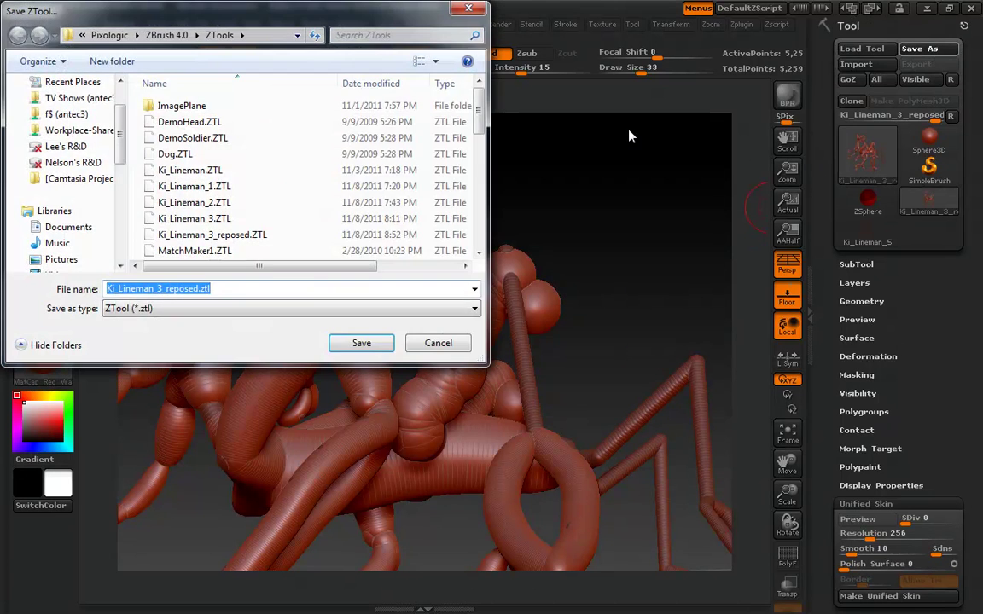
pyautogui.click(195, 289)
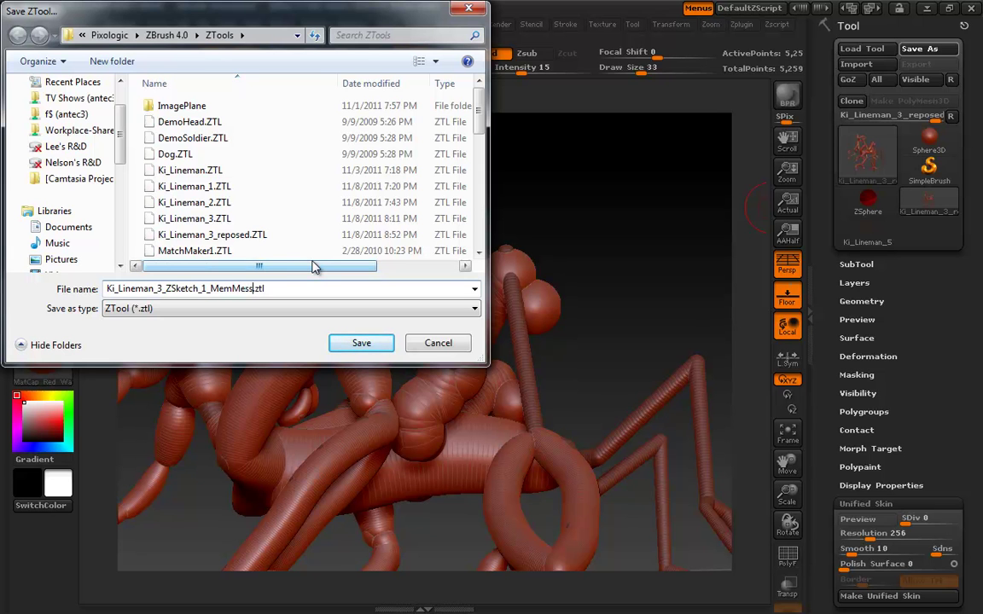
pyautogui.click(362, 343)
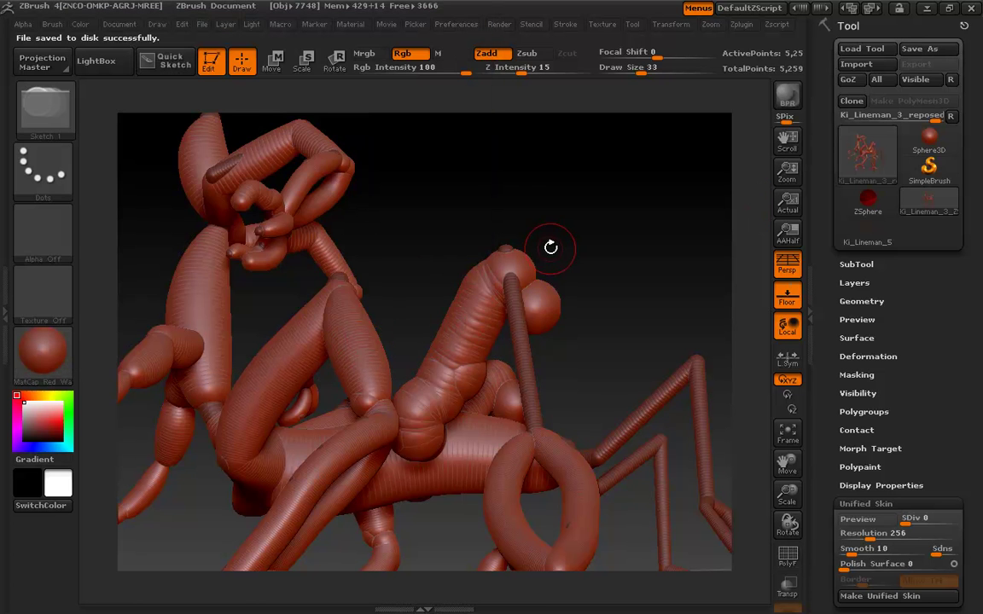
# Smooth the middle legs' thigh volumes at draw size 33 and build up the segment below the knees
pyautogui.moveTo(551, 247)
pyautogui.mouseDown()
pyautogui.moveTo(592, 246)
pyautogui.moveTo(518, 334)
pyautogui.mouseUp()
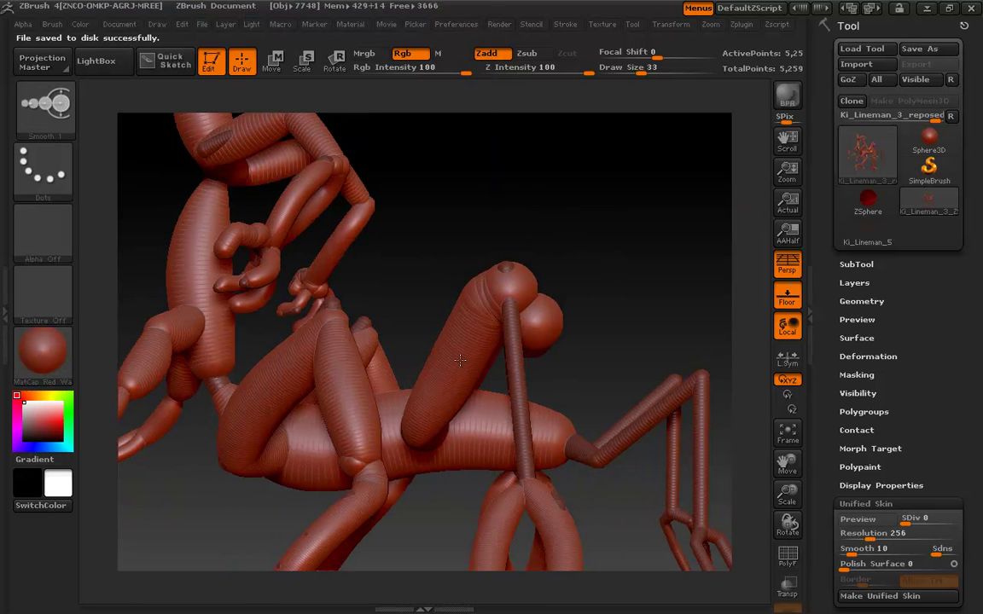
pyautogui.moveTo(459, 360)
pyautogui.keyDown('shift'); pyautogui.mouseDown()
pyautogui.moveTo(507, 294)
pyautogui.moveTo(596, 279)
pyautogui.moveTo(536, 319)
pyautogui.moveTo(496, 320)
pyautogui.mouseUp(); pyautogui.keyUp('shift')
pyautogui.moveTo(599, 300)
pyautogui.mouseDown()
pyautogui.moveTo(579, 238)
pyautogui.moveTo(502, 268)
pyautogui.moveTo(437, 348)
pyautogui.mouseUp()
pyautogui.moveTo(442, 294)
pyautogui.mouseDown()
pyautogui.moveTo(450, 265)
pyautogui.moveTo(420, 372)
pyautogui.moveTo(491, 270)
pyautogui.mouseUp()
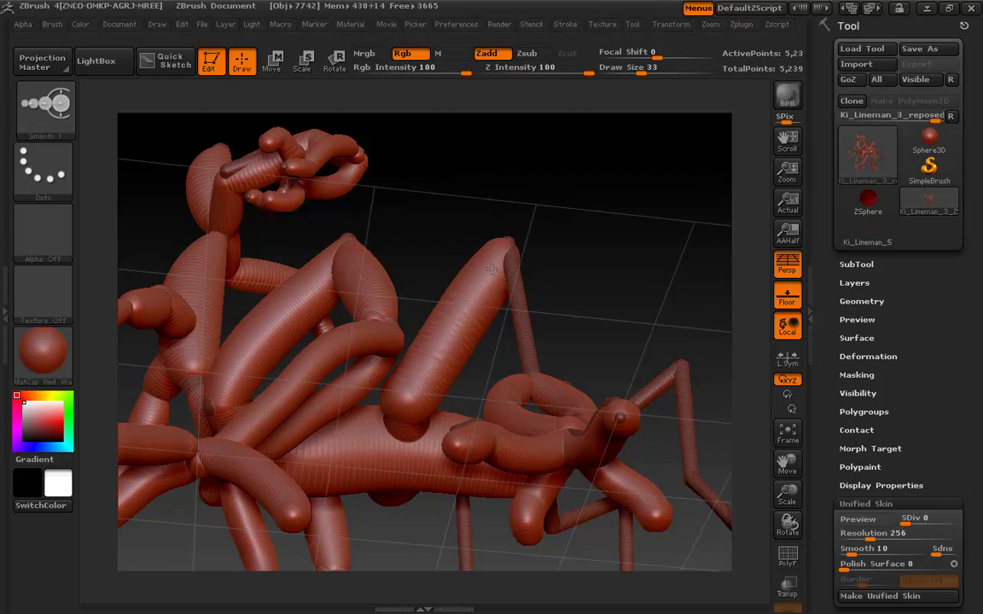
pyautogui.keyDown('shift'); pyautogui.moveTo(445, 346); pyautogui.dragTo(423, 376); pyautogui.keyUp('shift')
pyautogui.moveTo(608, 256); pyautogui.dragTo(694, 357)
# Sketch volumes along the hip and thigh segments of the rear legs at draw size 27
pyautogui.moveTo(715, 314)
pyautogui.keyDown('alt'); pyautogui.mouseDown()
pyautogui.moveTo(646, 206)
pyautogui.moveTo(628, 279)
pyautogui.moveTo(545, 285)
pyautogui.moveTo(427, 215)
pyautogui.moveTo(452, 271)
pyautogui.moveTo(495, 317)
pyautogui.moveTo(565, 225)
pyautogui.moveTo(663, 228)
pyautogui.moveTo(561, 270)
pyautogui.moveTo(571, 277)
pyautogui.moveTo(443, 377)
pyautogui.moveTo(424, 278)
pyautogui.mouseUp(); pyautogui.keyUp('alt')
pyautogui.press('s')
pyautogui.click(415, 277)
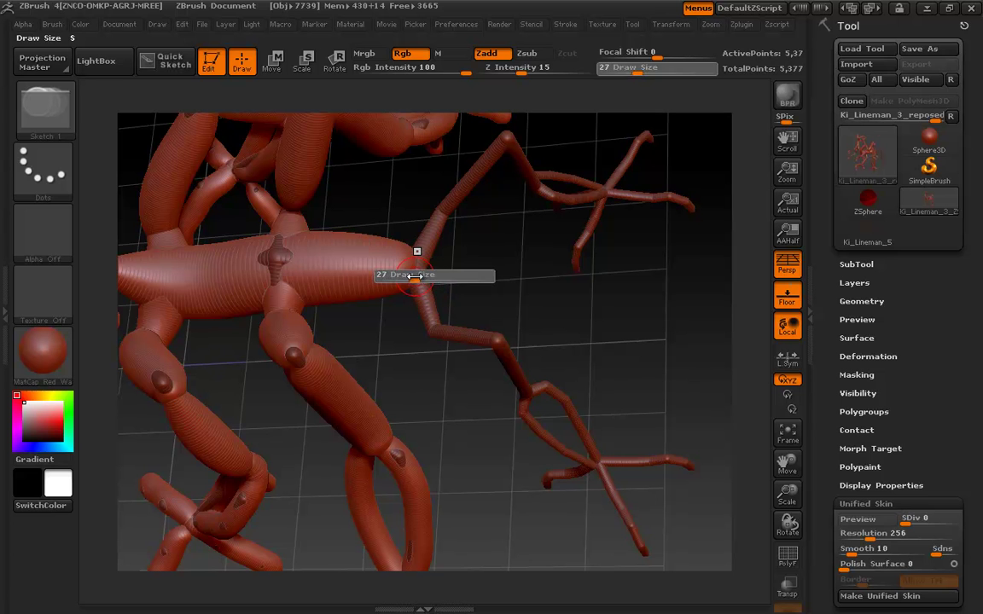
pyautogui.click(417, 276)
pyautogui.moveTo(418, 276)
pyautogui.mouseDown()
pyautogui.moveTo(437, 328)
pyautogui.moveTo(421, 316)
pyautogui.moveTo(449, 377)
pyautogui.moveTo(461, 365)
pyautogui.moveTo(453, 325)
pyautogui.moveTo(499, 331)
pyautogui.mouseUp()
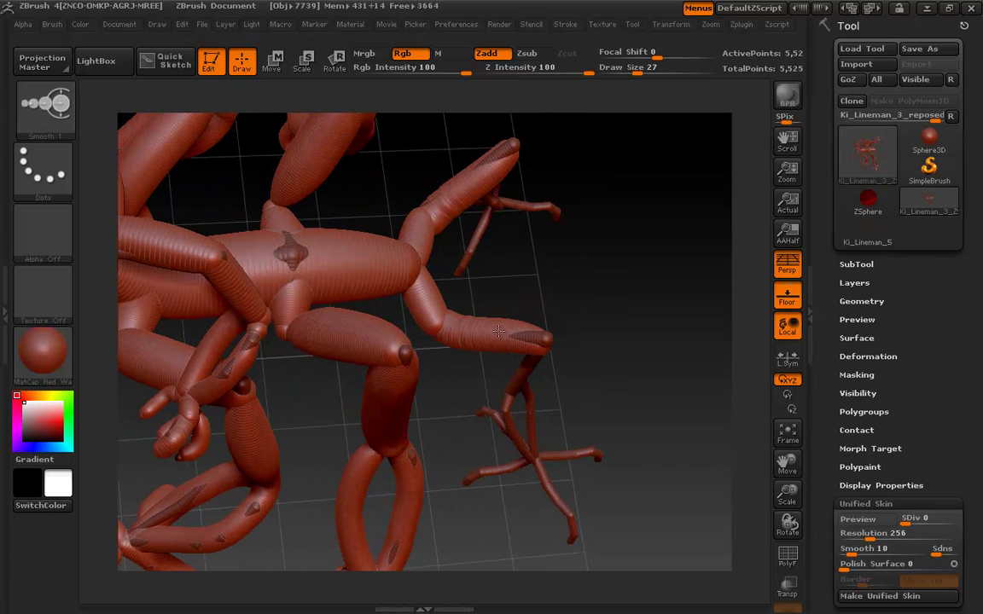
# Sketch a volume along the rear legs' segment below the knees at draw size 27 and smooth it
pyautogui.moveTo(588, 295)
pyautogui.mouseDown()
pyautogui.moveTo(604, 280)
pyautogui.moveTo(658, 309)
pyautogui.moveTo(650, 239)
pyautogui.moveTo(660, 240)
pyautogui.mouseUp()
pyautogui.moveTo(570, 240)
pyautogui.mouseDown()
pyautogui.moveTo(629, 239)
pyautogui.moveTo(513, 219)
pyautogui.moveTo(493, 260)
pyautogui.moveTo(500, 340)
pyautogui.mouseUp()
pyautogui.keyDown('shift'); pyautogui.moveTo(500, 338); pyautogui.dragTo(489, 223); pyautogui.keyUp('shift')
# Try sketching one strand of the rear lower legs at draw size 14, and undo it
pyautogui.moveTo(570, 243)
pyautogui.mouseDown()
pyautogui.moveTo(513, 351)
pyautogui.moveTo(502, 352)
pyautogui.moveTo(567, 428)
pyautogui.mouseUp()
pyautogui.press('s')
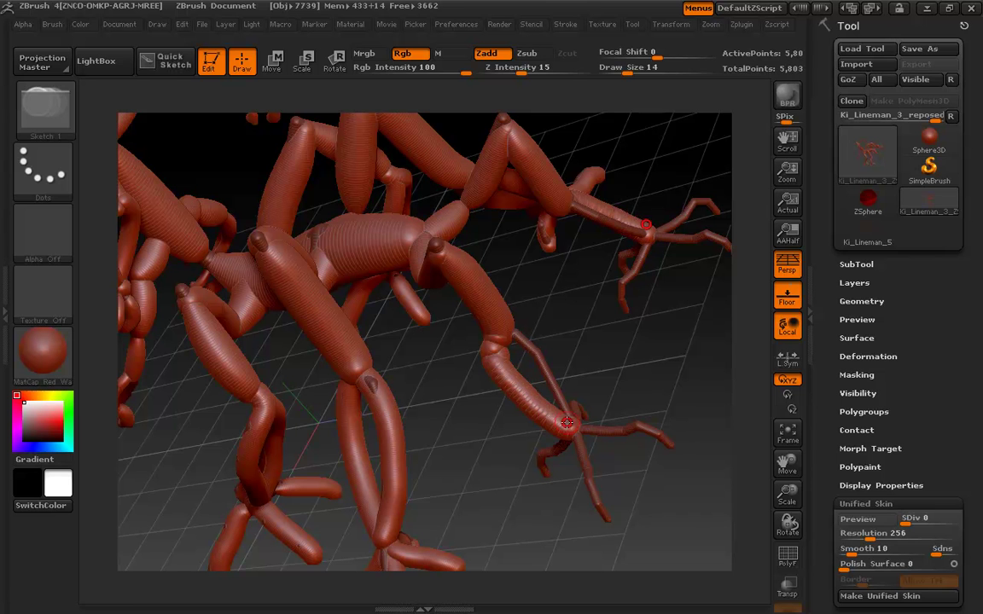
pyautogui.hotkey('ctrl', 'z')
# Sketch volumes along both strands of the rear lower legs at draw size 12 and smooth them
pyautogui.press('s')
pyautogui.moveTo(495, 372); pyautogui.dragTo(490, 372)
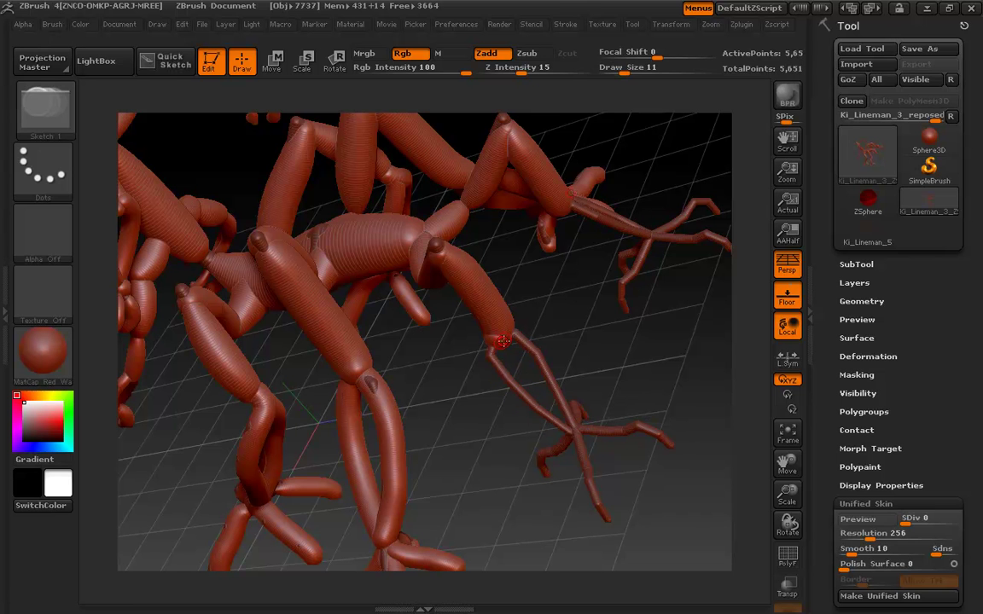
pyautogui.press('s')
pyautogui.moveTo(478, 313); pyautogui.dragTo(483, 312)
pyautogui.moveTo(496, 367); pyautogui.dragTo(570, 434)
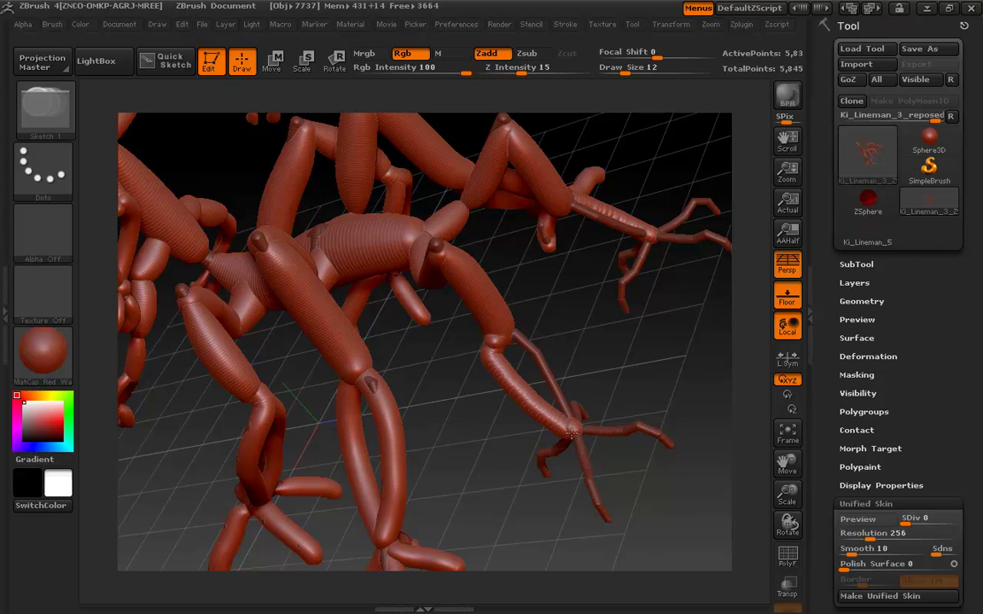
pyautogui.moveTo(520, 339); pyautogui.dragTo(571, 424)
pyautogui.press('shift')
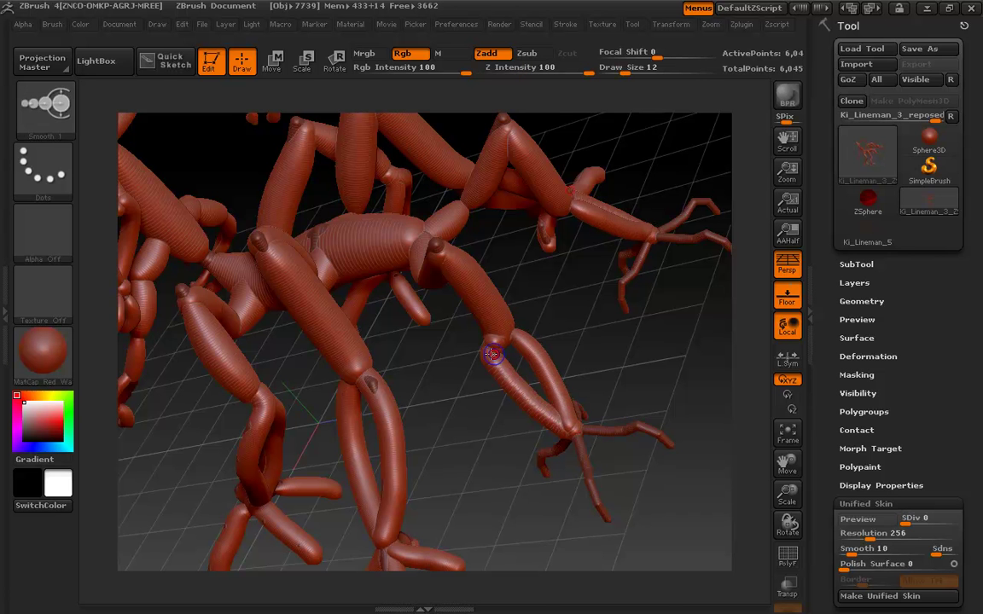
pyautogui.keyDown('shift'); pyautogui.moveTo(493, 354); pyautogui.dragTo(498, 371); pyautogui.keyUp('shift')
# Sketch volumes along the toes of the rear feet at draw size 12 and smooth them
pyautogui.moveTo(609, 393)
pyautogui.mouseDown()
pyautogui.moveTo(647, 368)
pyautogui.moveTo(522, 367)
pyautogui.moveTo(448, 389)
pyautogui.moveTo(524, 387)
pyautogui.moveTo(556, 436)
pyautogui.mouseUp()
pyautogui.keyDown('shift'); pyautogui.moveTo(554, 433); pyautogui.dragTo(552, 408); pyautogui.keyUp('shift')
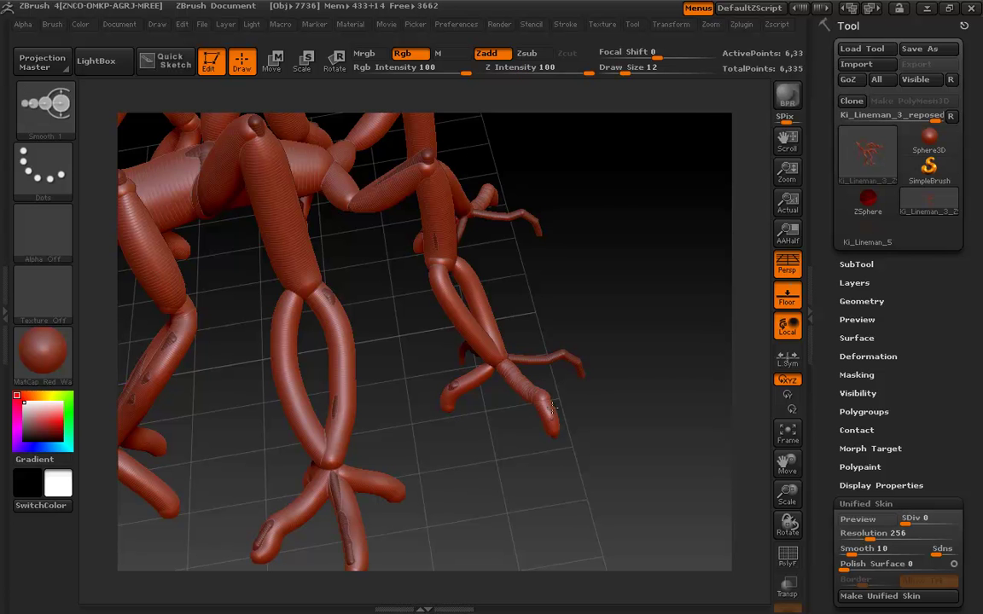
pyautogui.moveTo(579, 311)
pyautogui.mouseDown()
pyautogui.moveTo(538, 357)
pyautogui.moveTo(614, 357)
pyautogui.mouseUp()
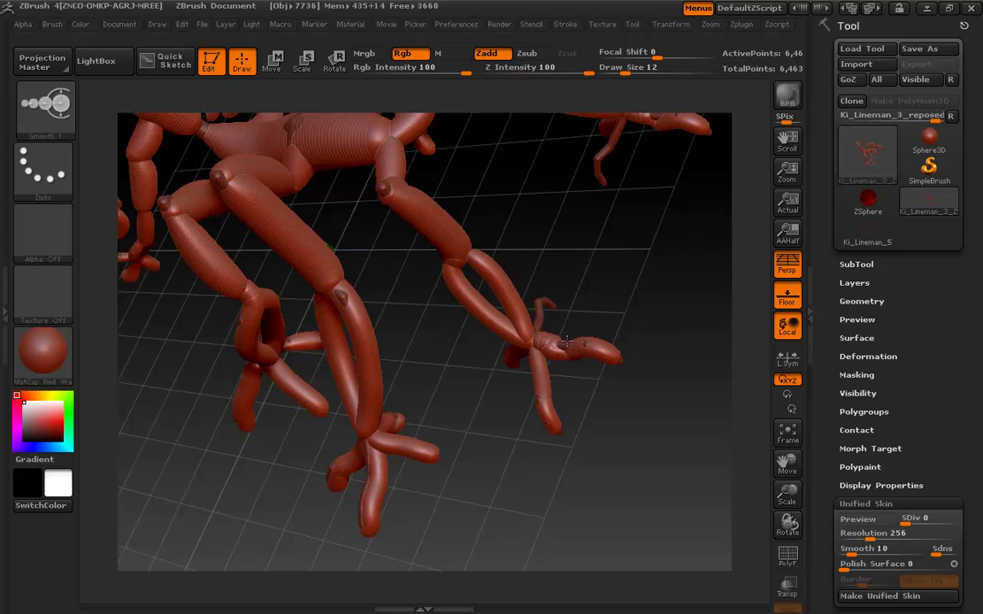
pyautogui.moveTo(546, 339)
pyautogui.mouseDown()
pyautogui.moveTo(648, 331)
pyautogui.moveTo(637, 346)
pyautogui.mouseUp()
pyautogui.moveTo(627, 280)
pyautogui.mouseDown()
pyautogui.moveTo(606, 351)
pyautogui.moveTo(539, 344)
pyautogui.moveTo(589, 294)
pyautogui.mouseUp()
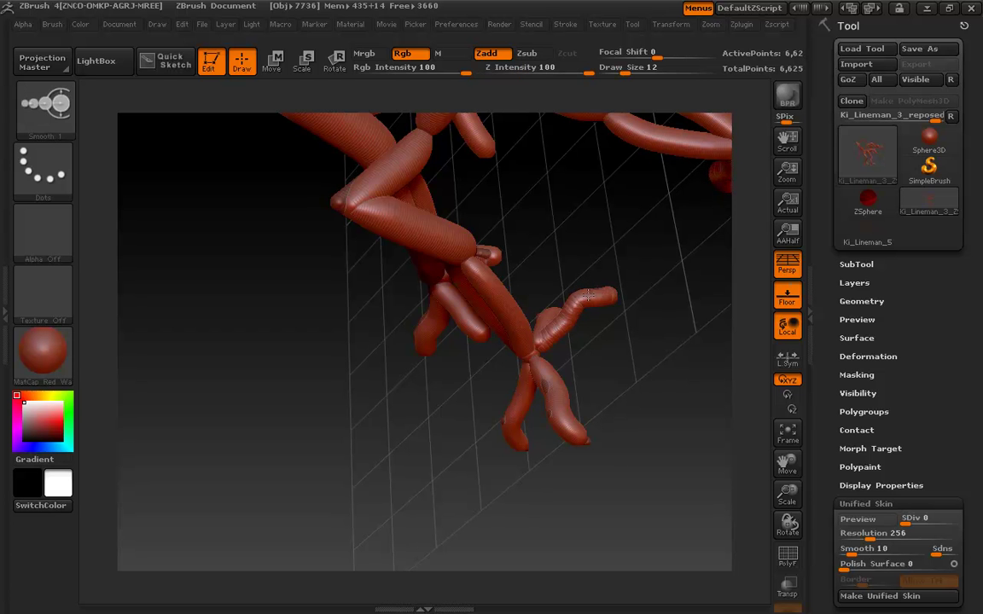
pyautogui.moveTo(608, 373)
pyautogui.mouseDown()
pyautogui.moveTo(643, 324)
pyautogui.moveTo(583, 488)
pyautogui.mouseUp()
# Toggle the unified skin preview and inspect the whole creature from the front, side and three-quarter views
pyautogui.moveTo(526, 440)
pyautogui.keyDown('alt'); pyautogui.mouseDown()
pyautogui.moveTo(588, 288)
pyautogui.moveTo(597, 227)
pyautogui.moveTo(603, 265)
pyautogui.moveTo(627, 266)
pyautogui.moveTo(627, 254)
pyautogui.moveTo(588, 265)
pyautogui.moveTo(610, 272)
pyautogui.moveTo(562, 247)
pyautogui.moveTo(542, 253)
pyautogui.moveTo(633, 259)
pyautogui.moveTo(603, 249)
pyautogui.moveTo(595, 249)
pyautogui.moveTo(614, 254)
pyautogui.moveTo(583, 257)
pyautogui.moveTo(610, 255)
pyautogui.moveTo(600, 260)
pyautogui.mouseUp(); pyautogui.keyUp('alt')
pyautogui.press('a')
pyautogui.press('a')
pyautogui.press('a')
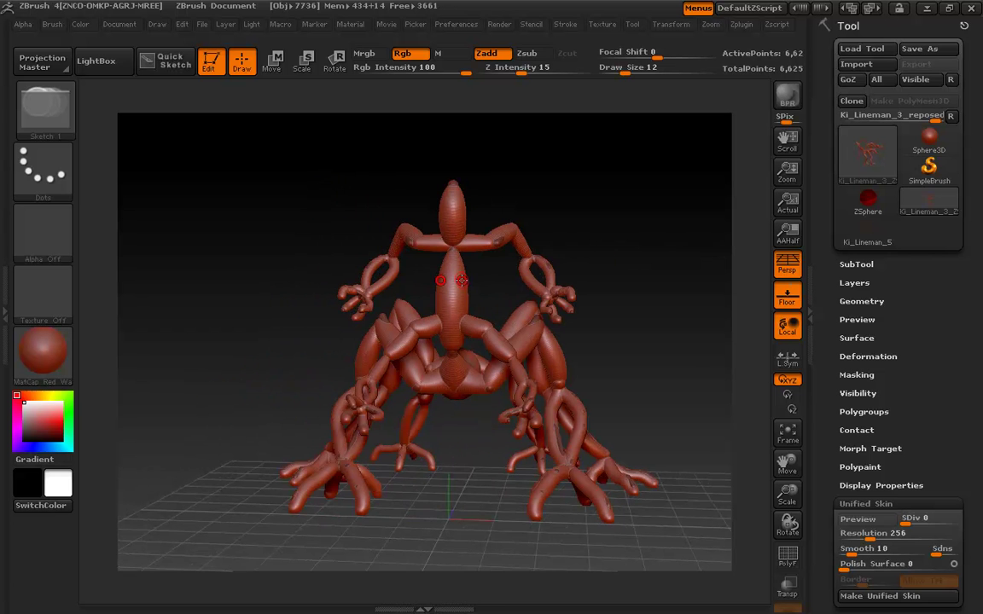
pyautogui.moveTo(663, 246); pyautogui.dragTo(424, 254)
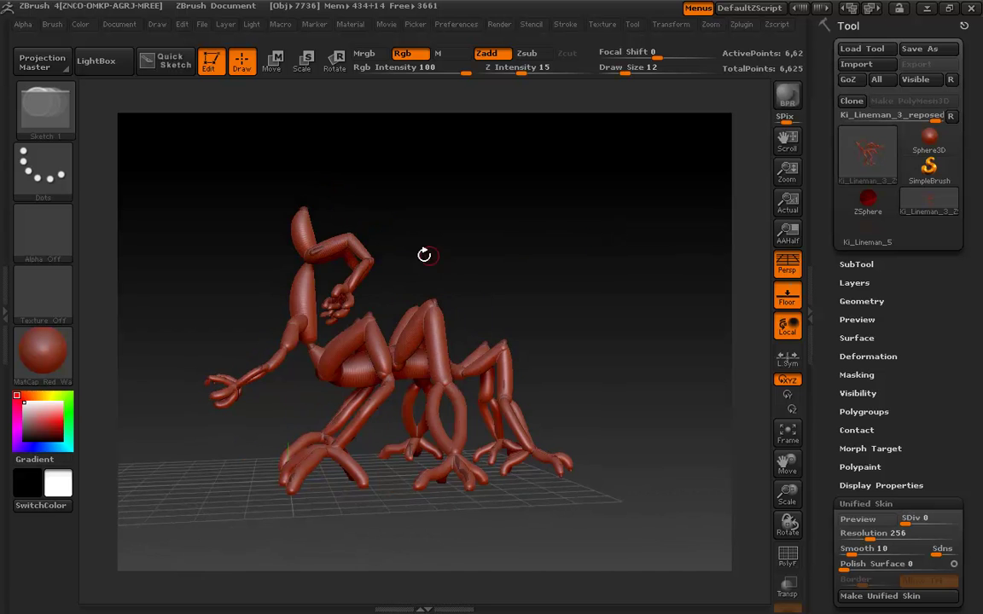
pyautogui.moveTo(507, 256); pyautogui.dragTo(338, 437)
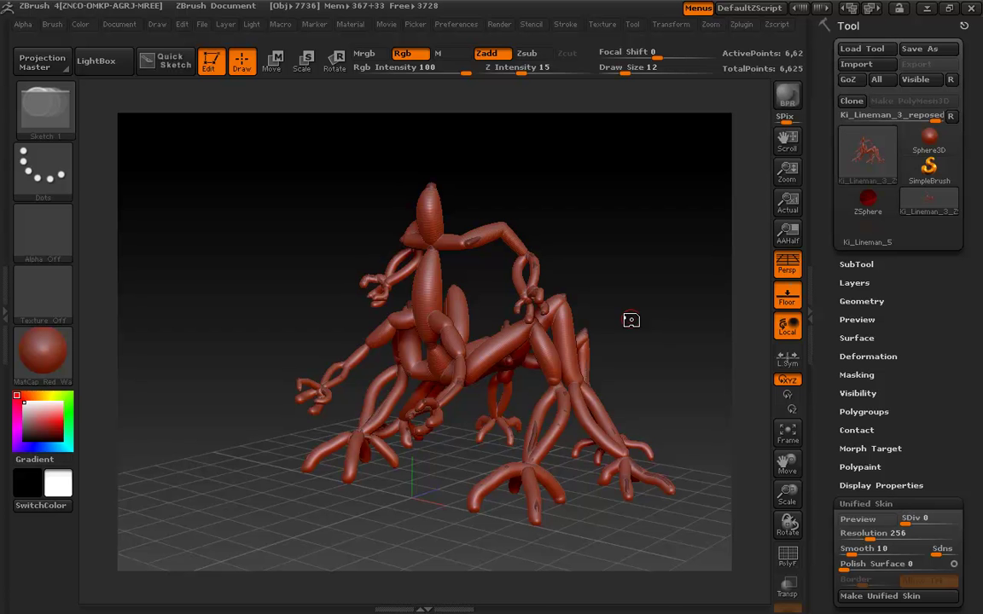
pyautogui.moveTo(610, 259); pyautogui.dragTo(546, 359)
# Preview the unified skin and try a Standard brush stroke on the creature's torso at draw size 72
pyautogui.moveTo(346, 211)
pyautogui.mouseDown()
pyautogui.moveTo(418, 319)
pyautogui.moveTo(412, 290)
pyautogui.moveTo(437, 288)
pyautogui.mouseUp()
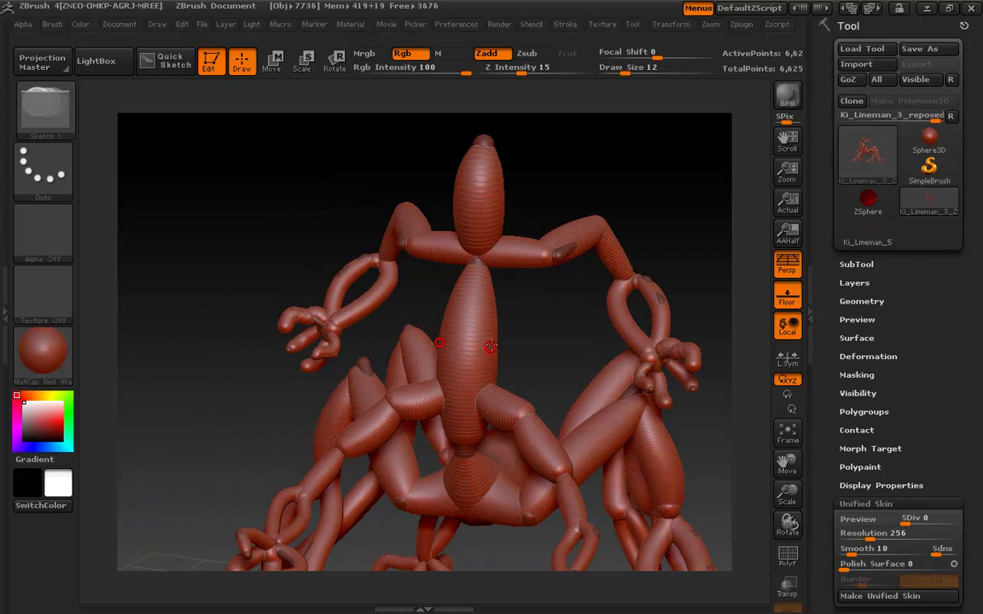
pyautogui.hotkey('shift', 'a')
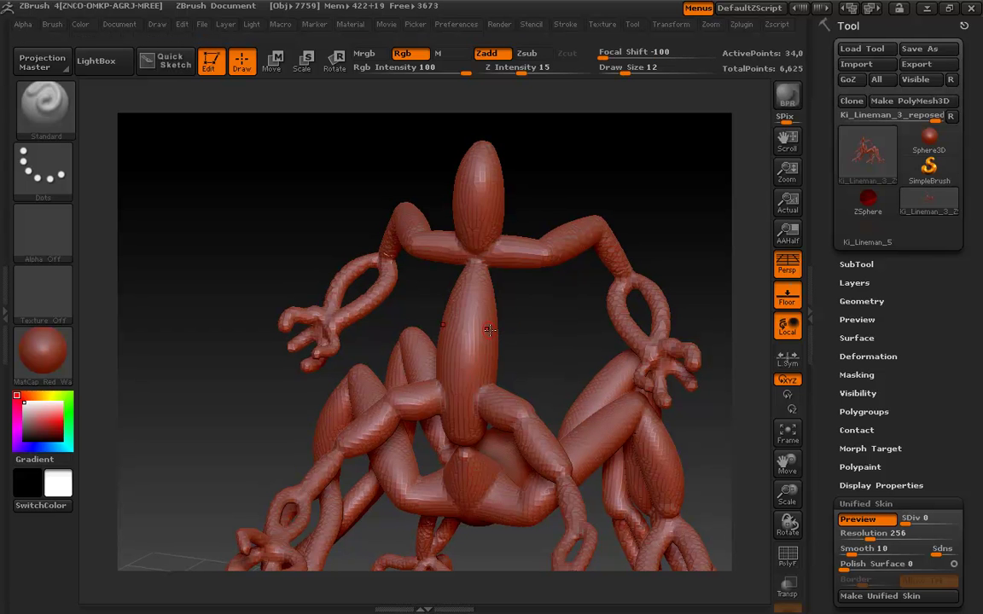
pyautogui.press('s')
pyautogui.moveTo(484, 323); pyautogui.dragTo(517, 327)
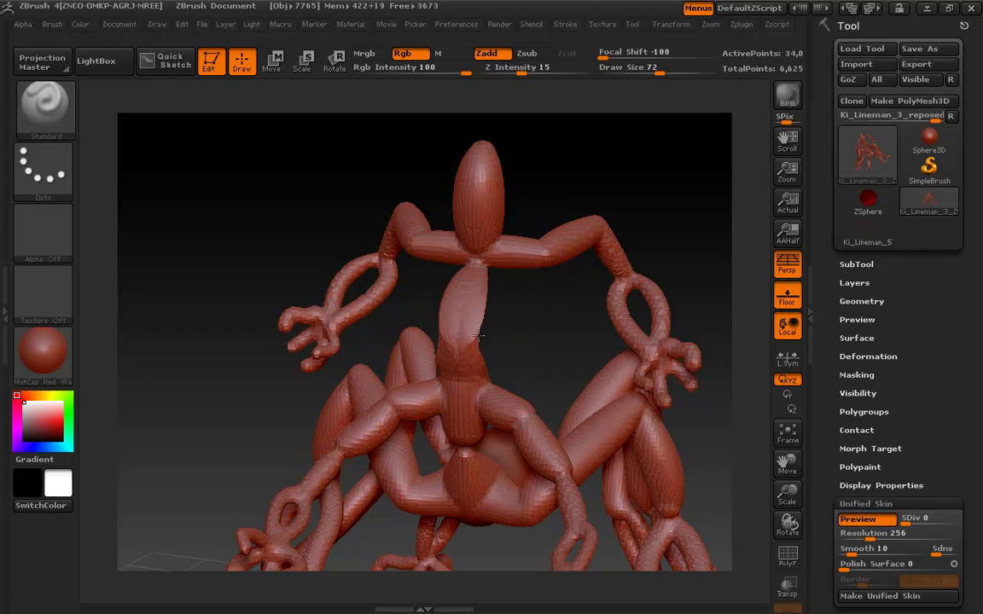
# Try bulking out the chest on the preview mesh with the Standard brush at draw size 29, undoing the last stroke
pyautogui.write('s29')
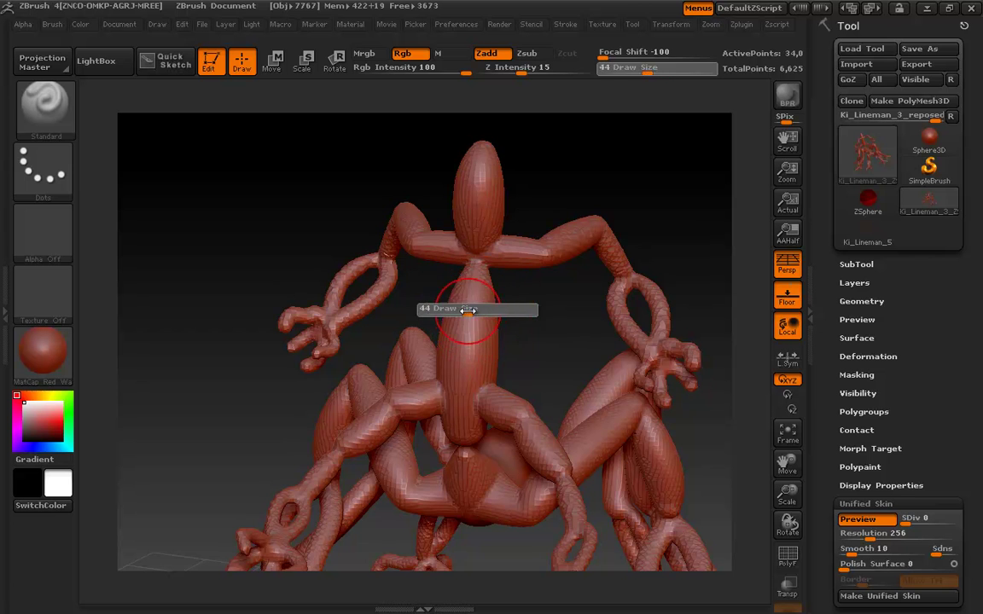
pyautogui.press('Return')
pyautogui.moveTo(484, 343)
pyautogui.mouseDown()
pyautogui.moveTo(489, 310)
pyautogui.moveTo(516, 324)
pyautogui.moveTo(496, 339)
pyautogui.moveTo(494, 364)
pyautogui.mouseUp()
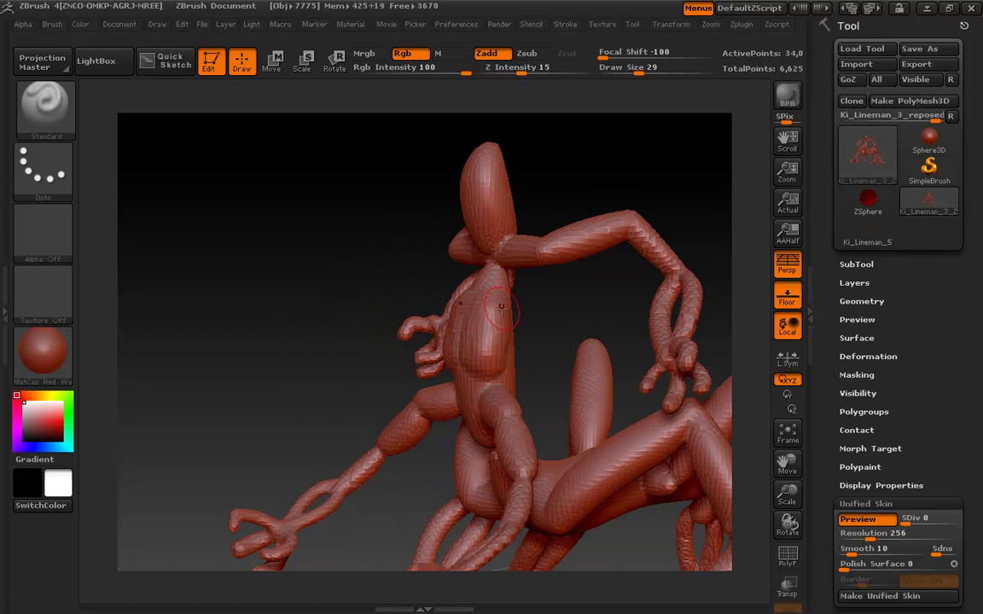
pyautogui.moveTo(500, 305)
pyautogui.mouseDown()
pyautogui.moveTo(495, 275)
pyautogui.moveTo(500, 290)
pyautogui.mouseUp()
pyautogui.hotkey('ctrl', 'z')
pyautogui.keyDown('alt'); pyautogui.moveTo(565, 299); pyautogui.dragTo(496, 369); pyautogui.keyUp('alt')
pyautogui.moveTo(429, 300)
pyautogui.mouseDown()
pyautogui.moveTo(446, 302)
pyautogui.moveTo(546, 243)
pyautogui.mouseUp()
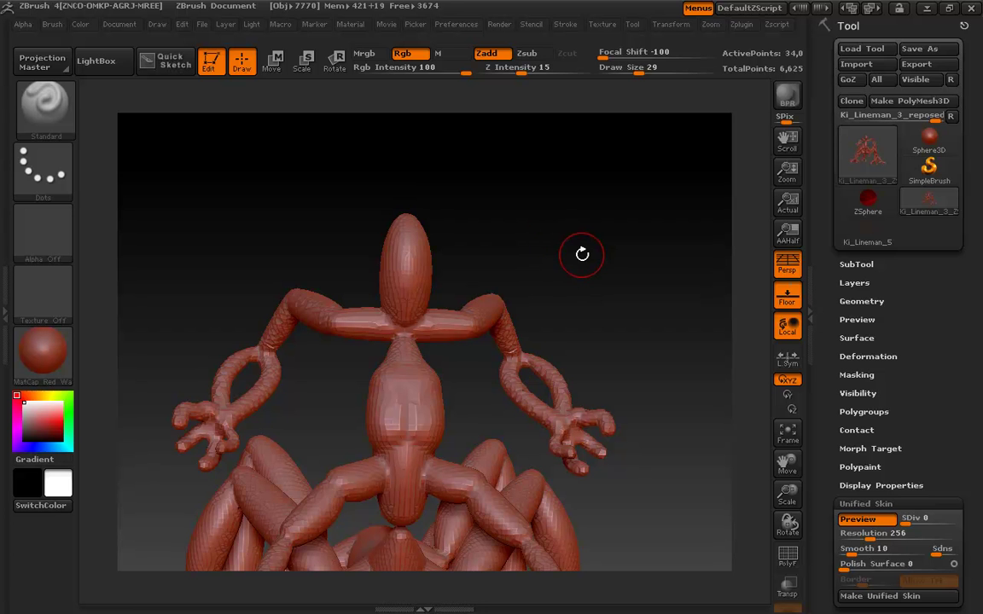
# Try Standard brush strokes on the upper arm below the elbow, and exit the unified skin preview discarding the changes
pyautogui.moveTo(582, 254)
pyautogui.mouseDown()
pyautogui.moveTo(549, 259)
pyautogui.moveTo(616, 276)
pyautogui.moveTo(573, 281)
pyautogui.moveTo(580, 431)
pyautogui.moveTo(454, 197)
pyautogui.moveTo(352, 158)
pyautogui.mouseUp()
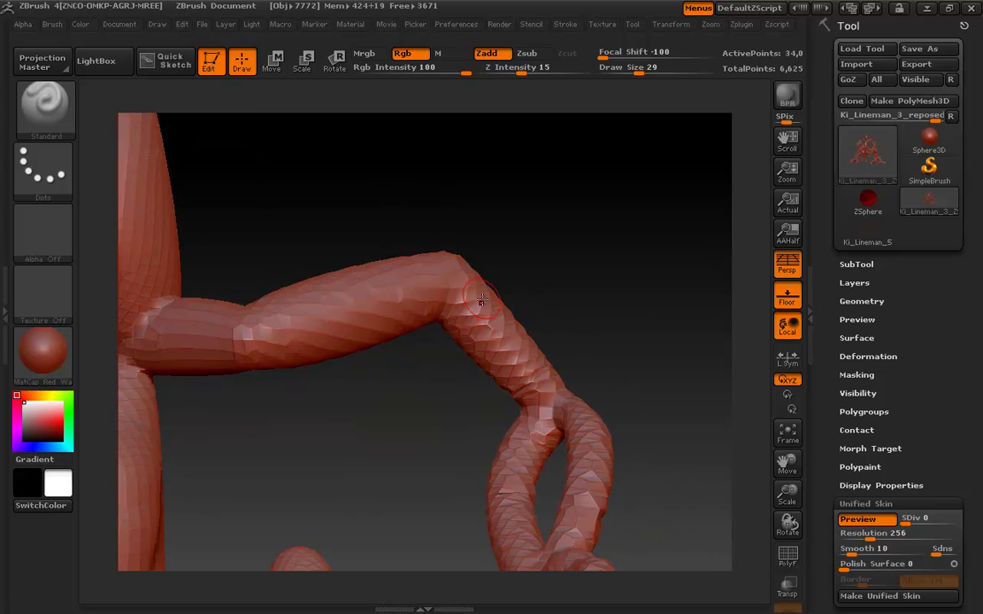
pyautogui.moveTo(479, 297); pyautogui.dragTo(527, 372)
pyautogui.moveTo(476, 299); pyautogui.dragTo(521, 355)
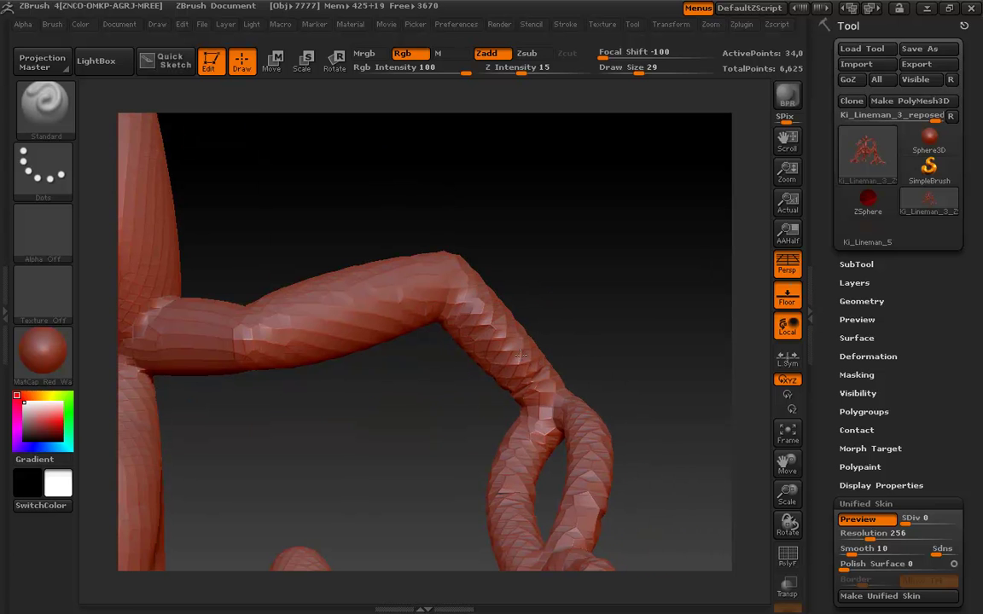
pyautogui.moveTo(570, 292); pyautogui.dragTo(561, 187)
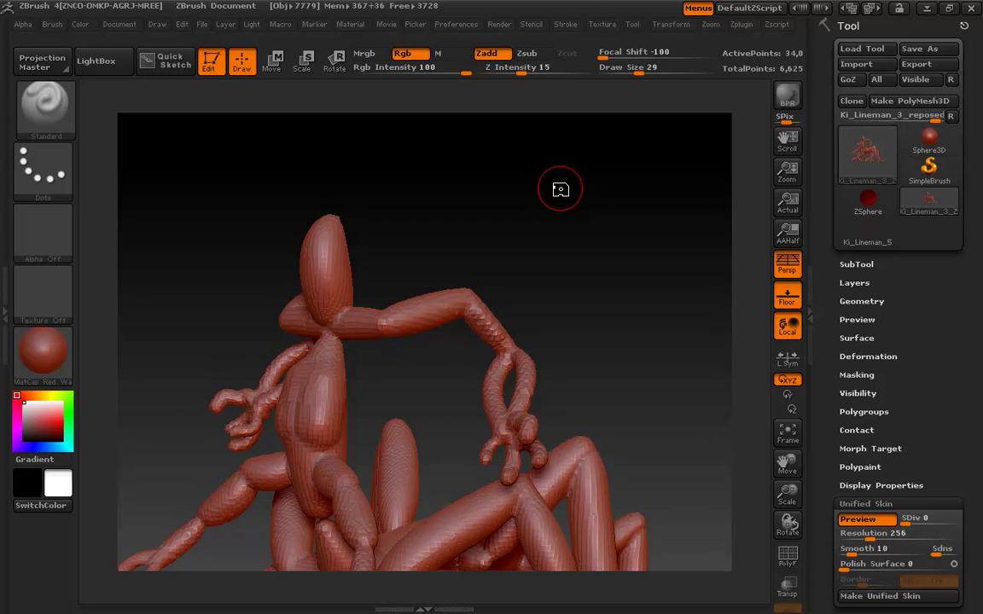
pyautogui.press('a')
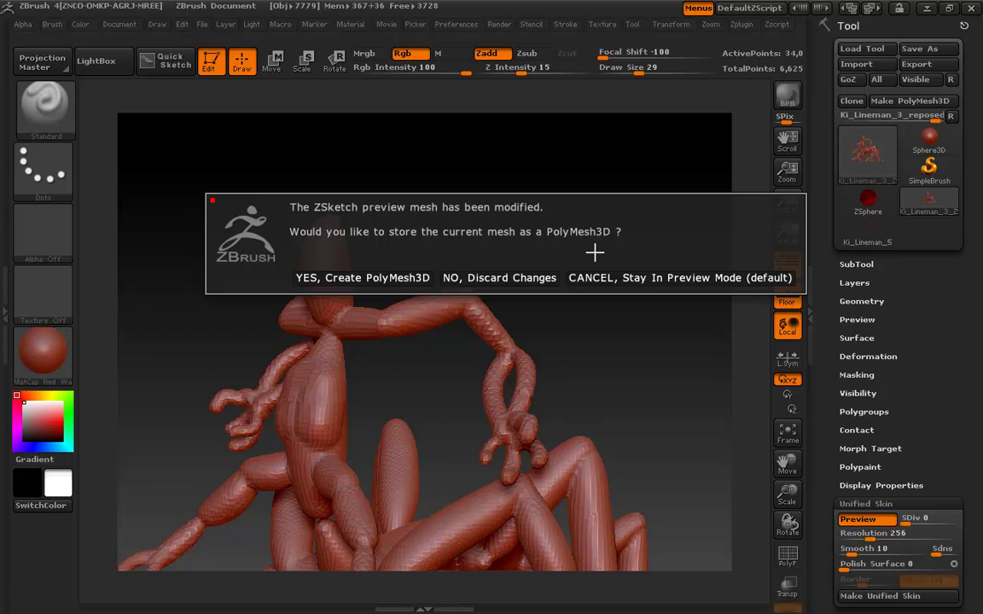
pyautogui.click(536, 279)
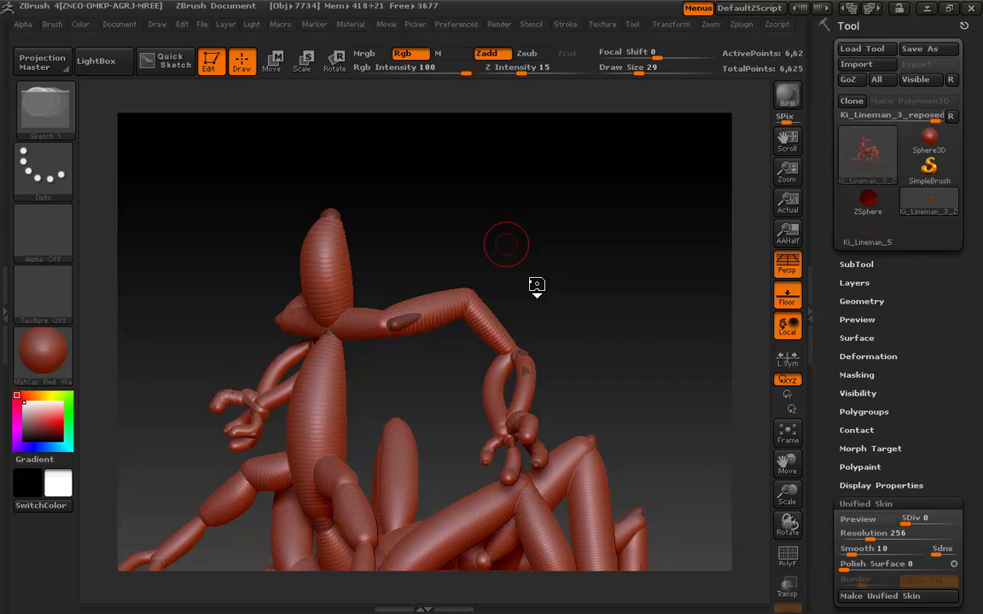
# Save the ZSketch tool over Ki_Lineman_3_ZSketch_1_MemMessage.ztl in the ZTools folder
pyautogui.click(911, 51)
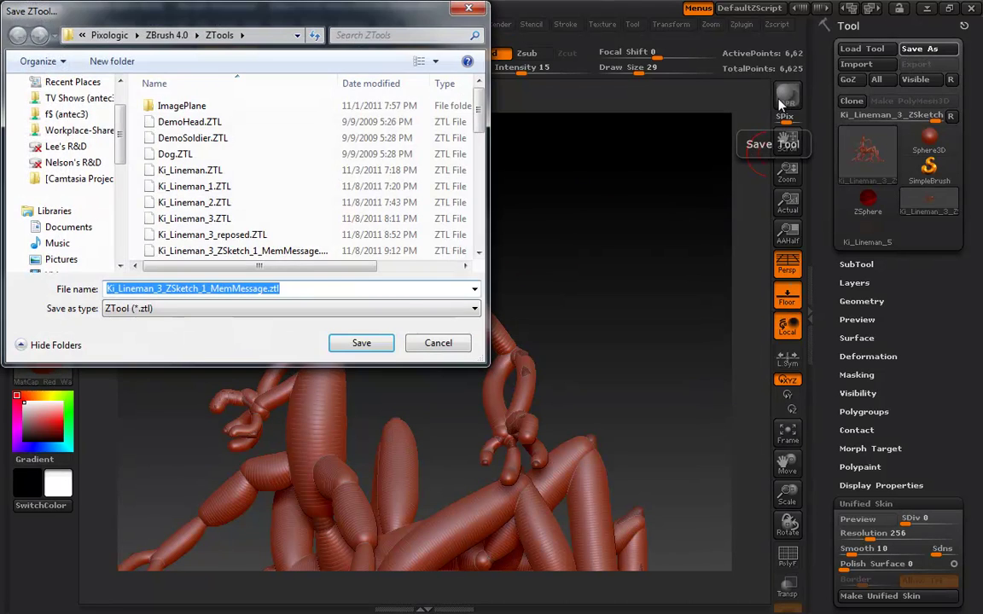
pyautogui.click(359, 343)
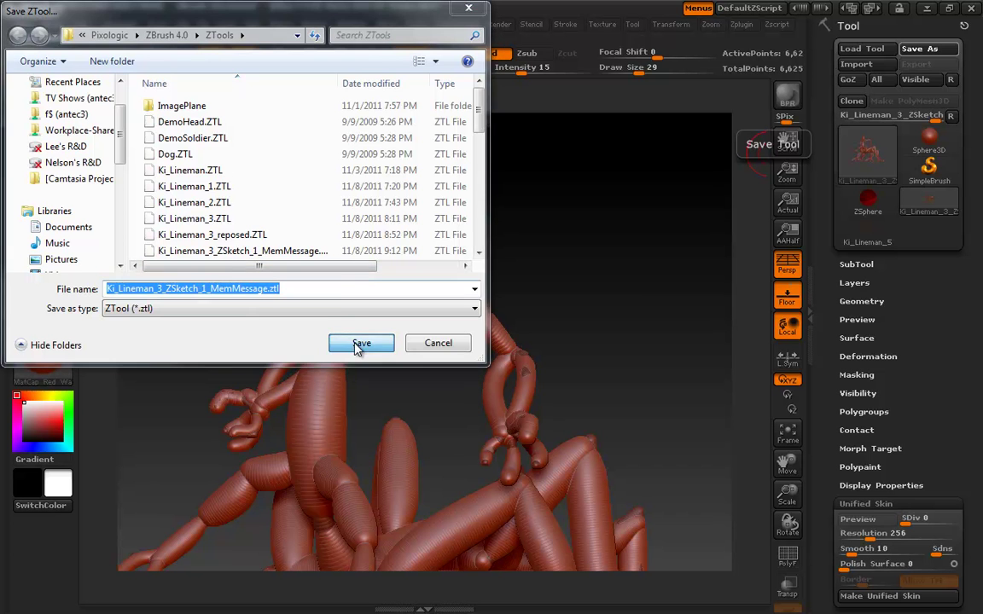
pyautogui.click(540, 319)
pyautogui.moveTo(546, 300); pyautogui.dragTo(616, 113)
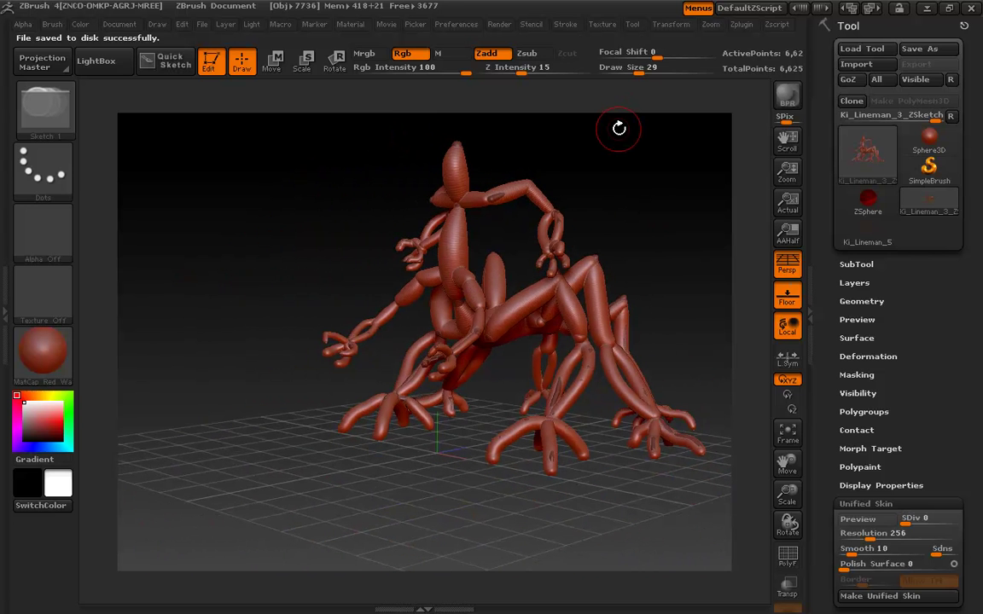